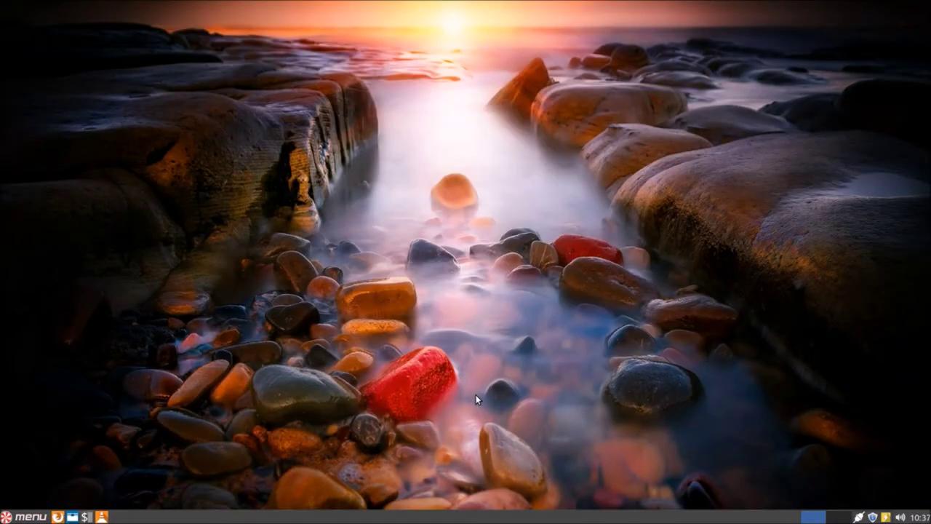
Glance at the application menu and the network connection options, closing each again.
click(26, 517)
click(25, 517)
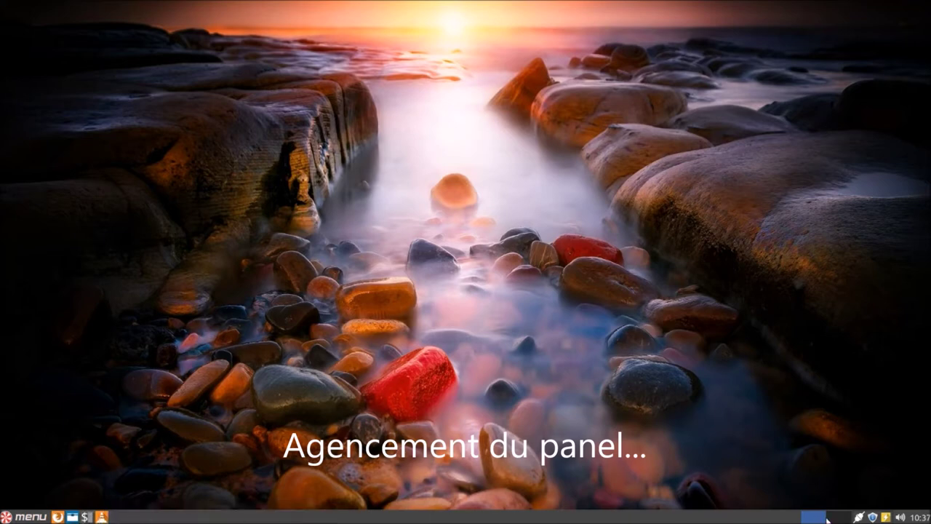
click(860, 517)
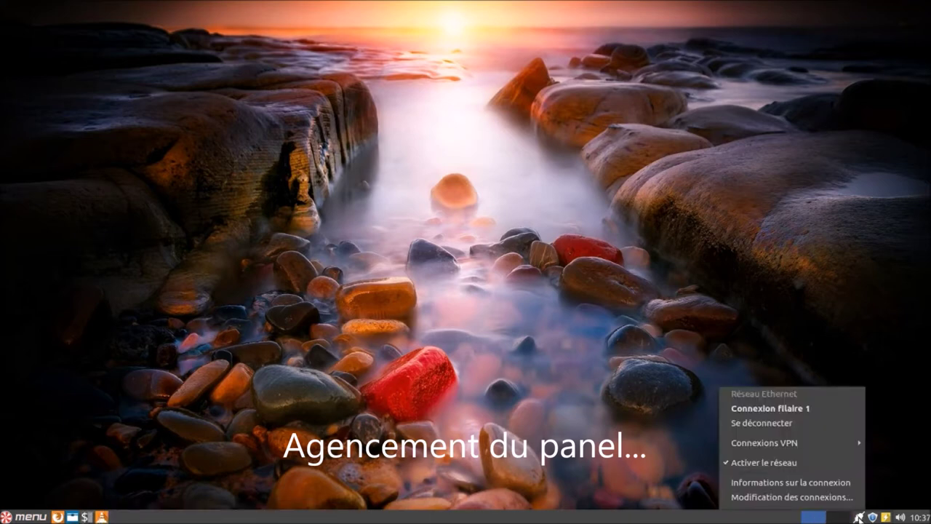
click(873, 518)
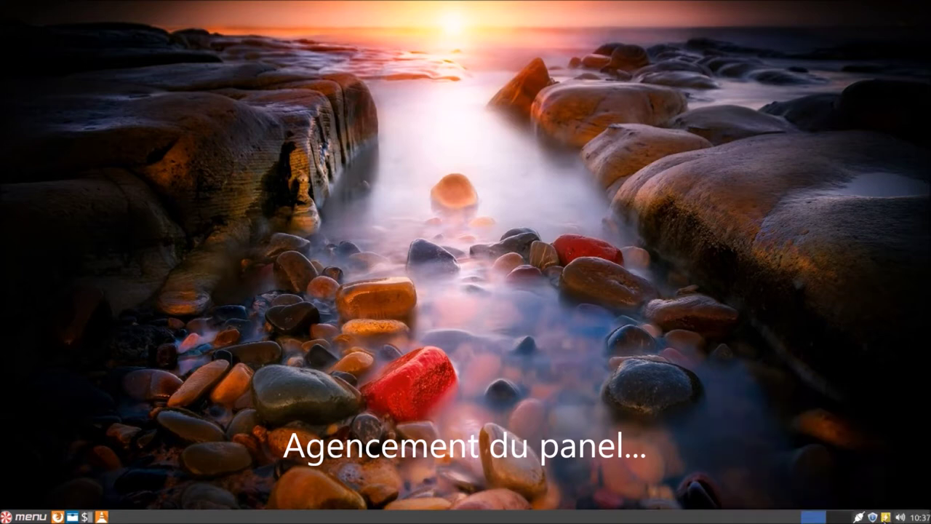
Check the power manager options and the current month's calendar, then bring up the application menu.
click(859, 517)
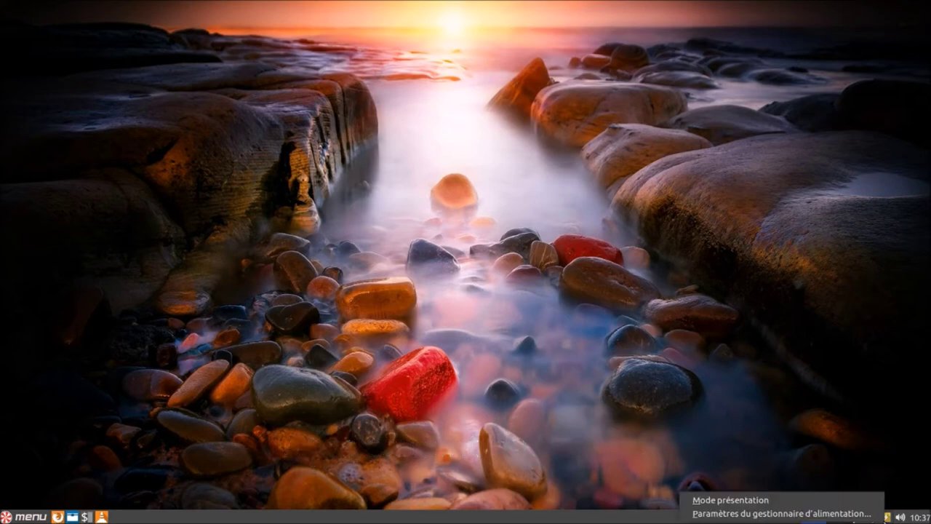
click(914, 518)
click(914, 518)
click(552, 380)
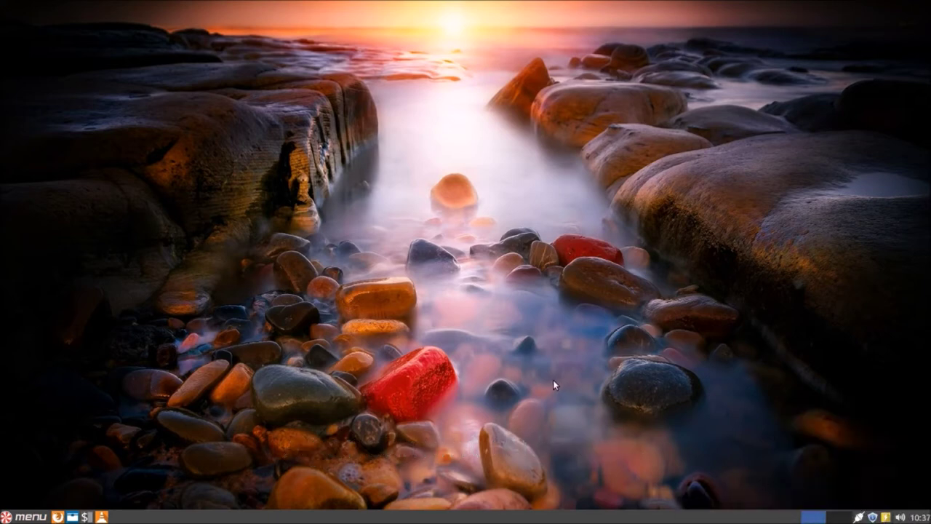
click(22, 517)
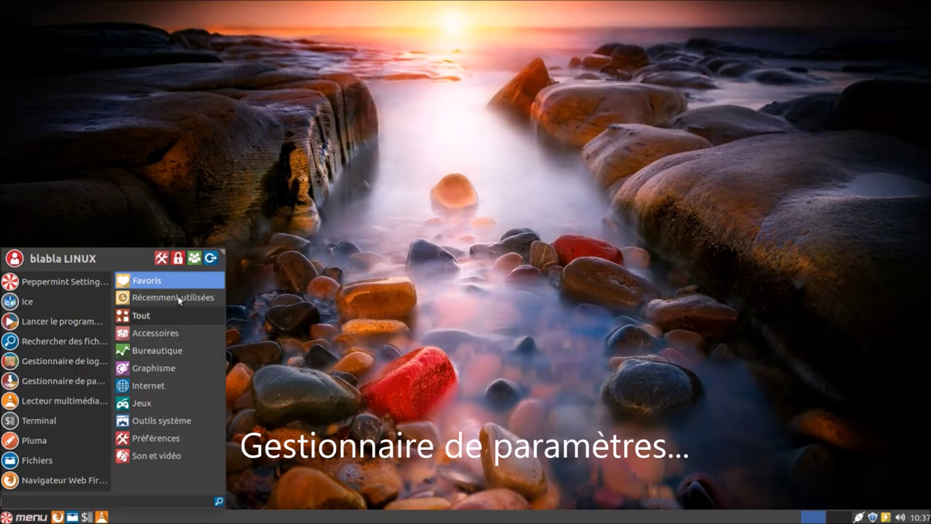
In Customize Look and Feel, preview the Clearlooks, Greybird, Peppermix, Raleigh and Redmond interface themes, returning toward Peppermix-Dark.
click(163, 259)
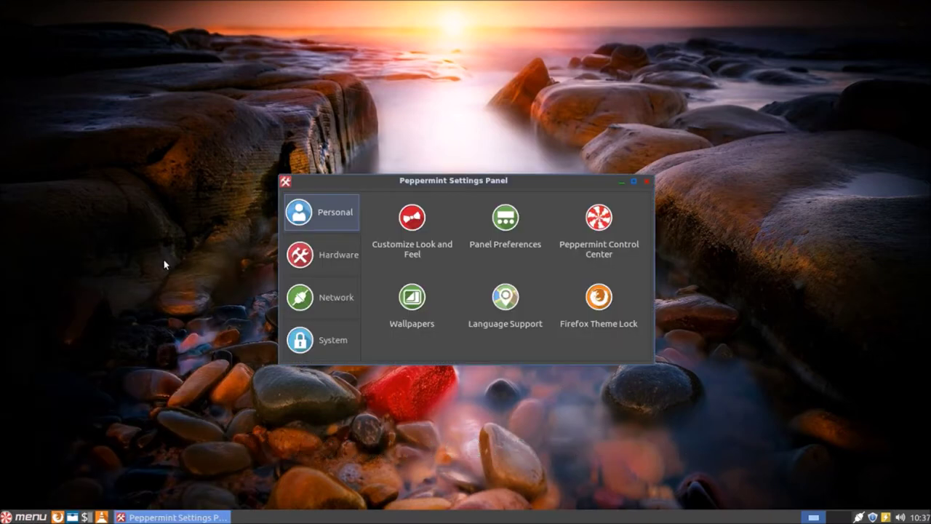
click(412, 220)
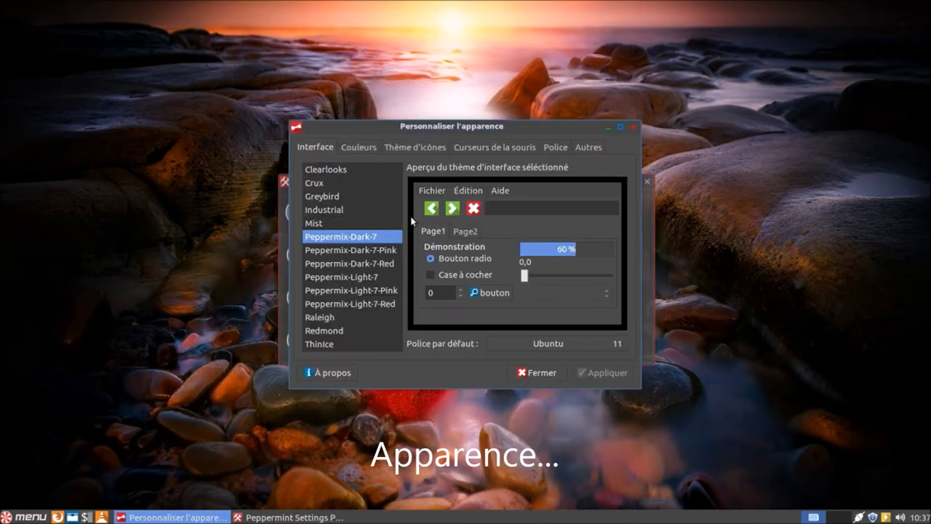
click(355, 171)
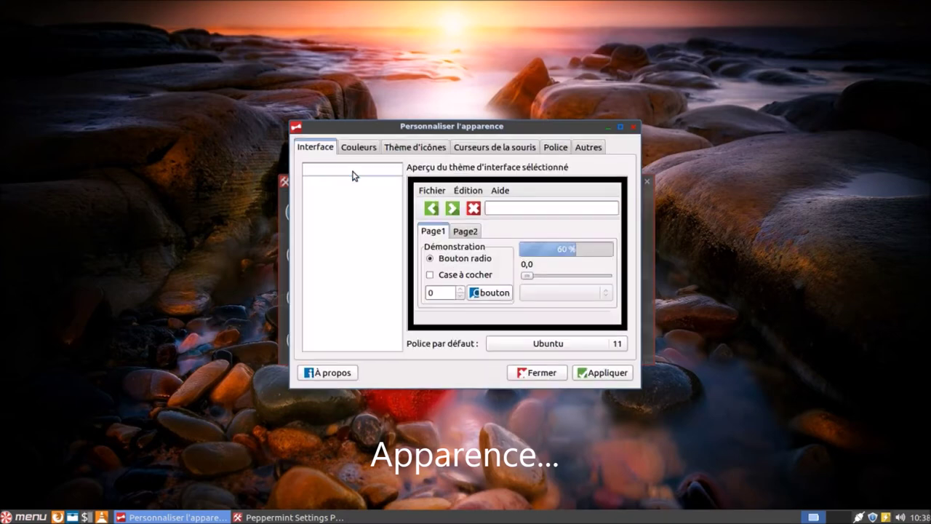
key(Down)
key(Down)
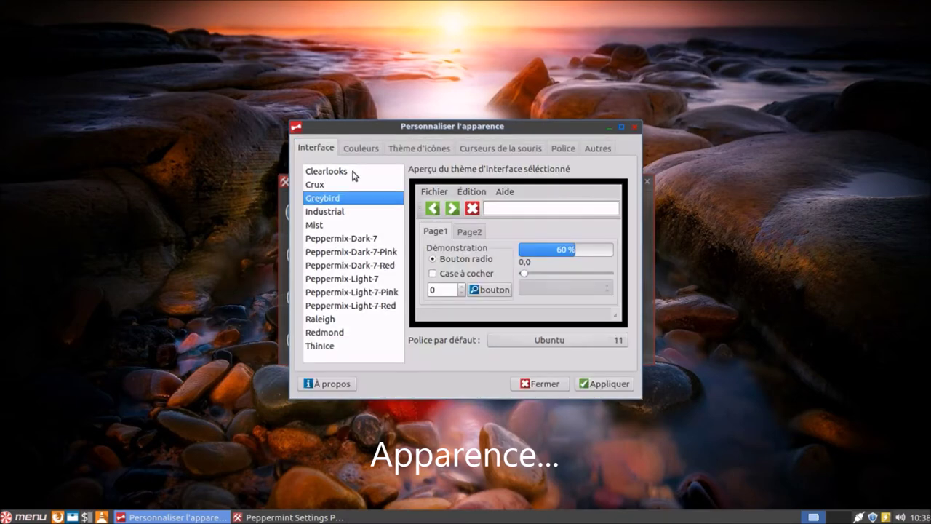
key(Down)
key(Down)
key(Down)
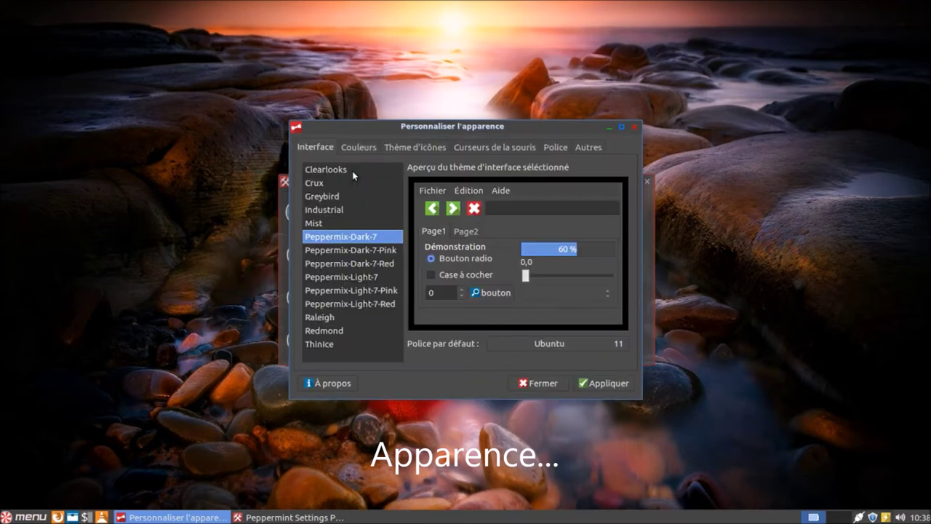
key(Down)
key(Down)
key(Down)
key(Down)
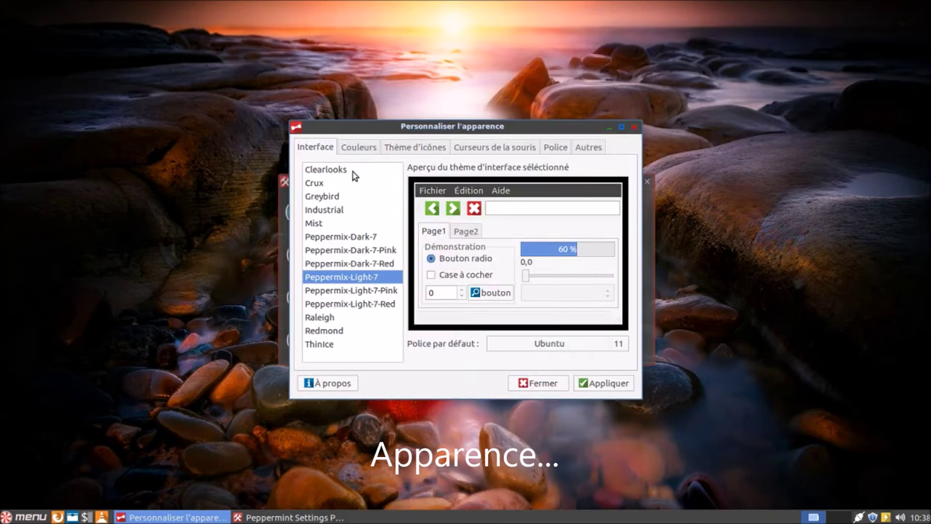
key(Down)
key(Down)
key(Down)
key(Down)
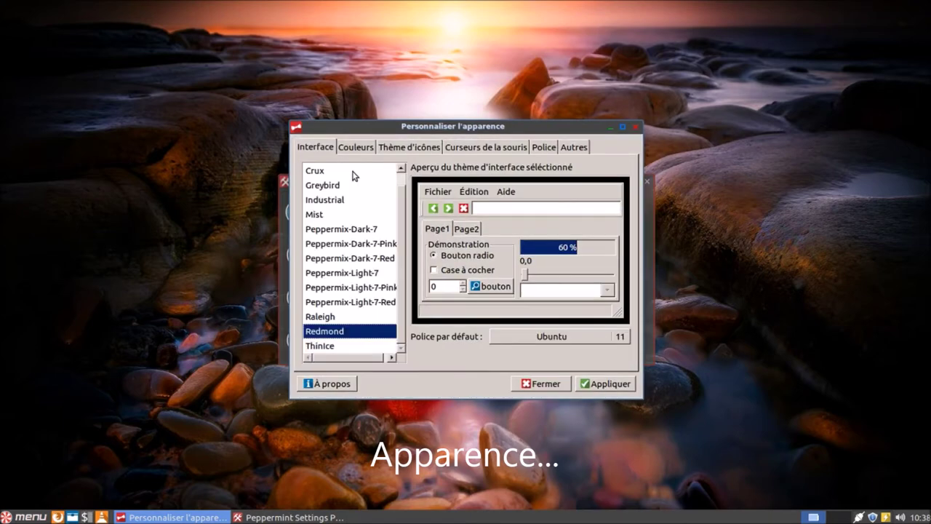
key(Up)
key(Up)
key(Up)
key(Up)
key(Up)
key(Up)
key(Up)
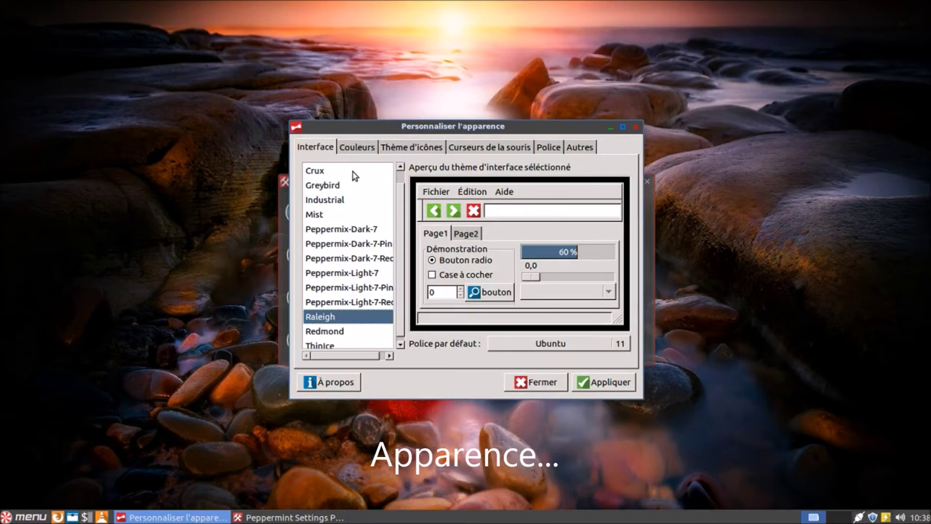
key(Up)
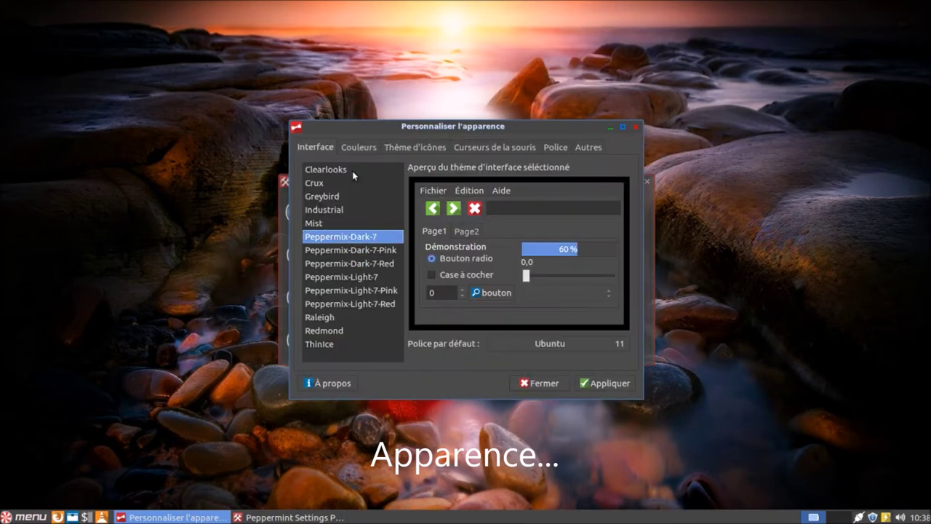
Toggle a custom colour theme on and off, view icon themes, and open the home folder.
click(354, 151)
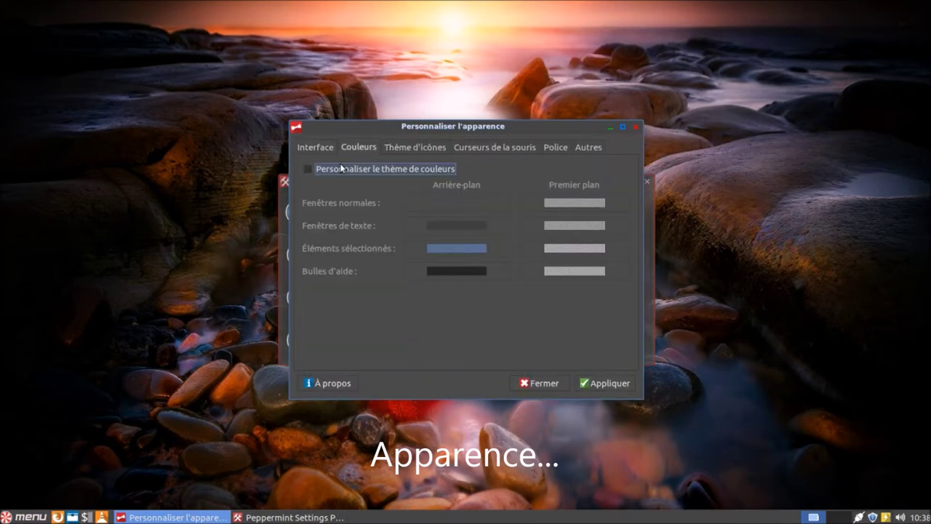
click(339, 167)
click(339, 168)
click(406, 148)
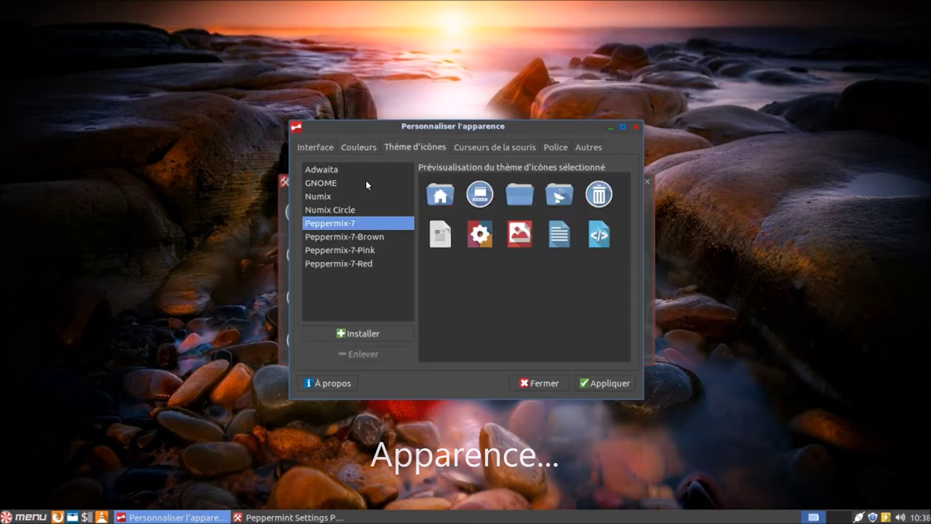
click(73, 517)
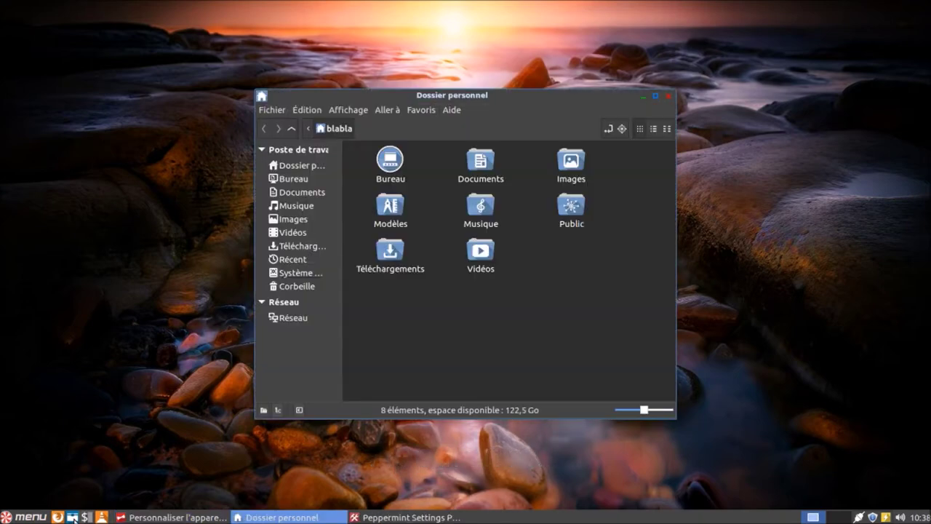
Arrange the windows: Settings Panel lower right, home folder top left, appearance window top right.
click(407, 517)
drag(521, 182, 782, 324)
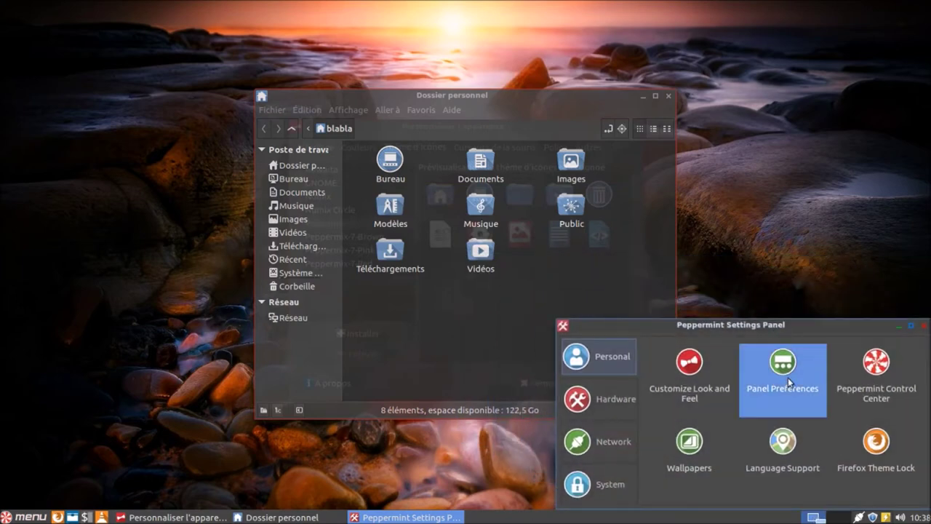
drag(561, 99, 308, 9)
drag(480, 129, 653, 37)
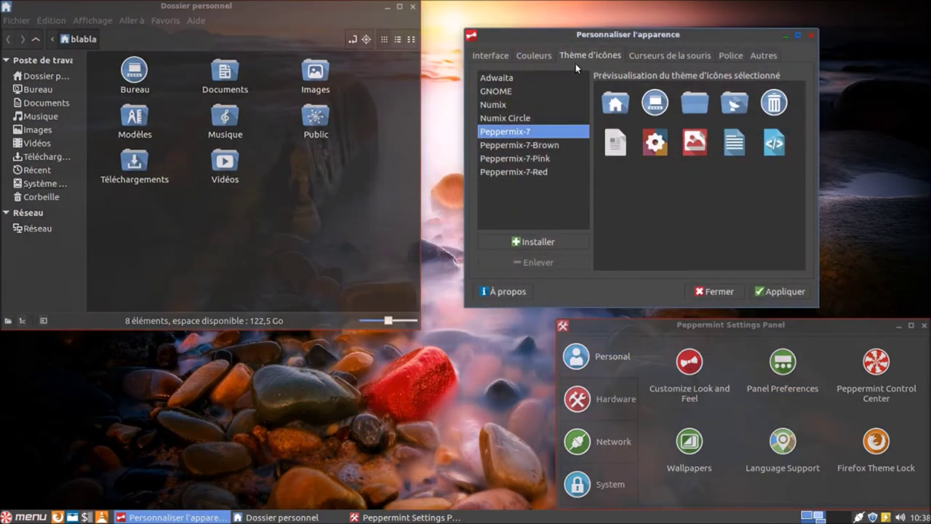
Apply the Adwaita, GNOME, Numix and Numix Circle icon themes in turn.
click(519, 83)
click(773, 293)
click(499, 90)
click(773, 292)
click(503, 106)
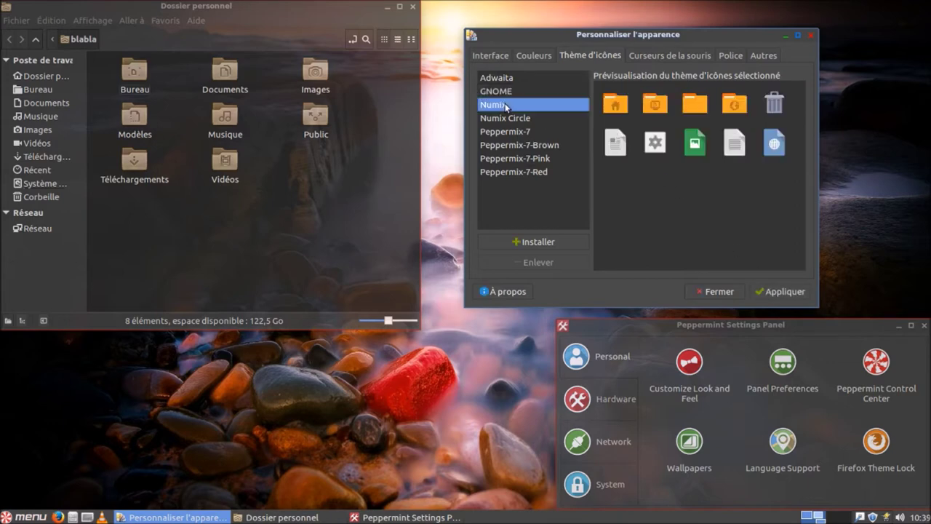
click(784, 291)
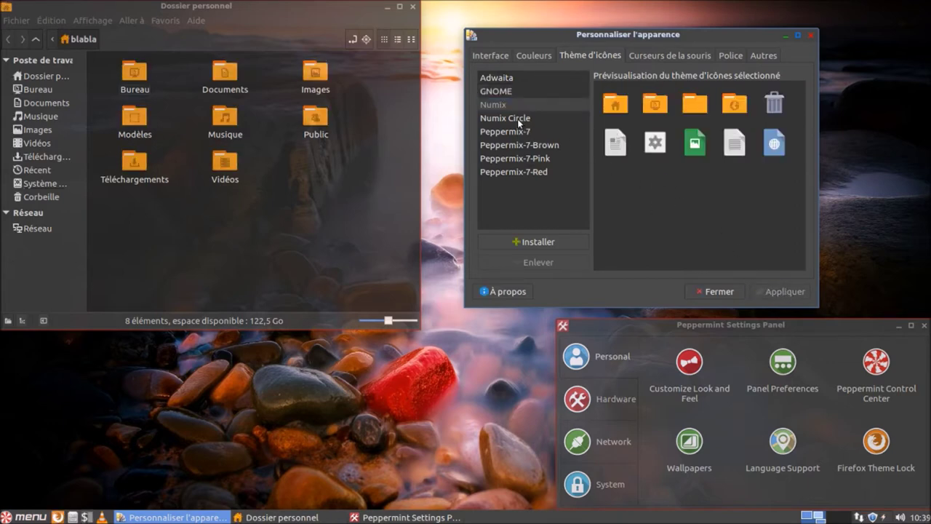
click(519, 120)
click(780, 292)
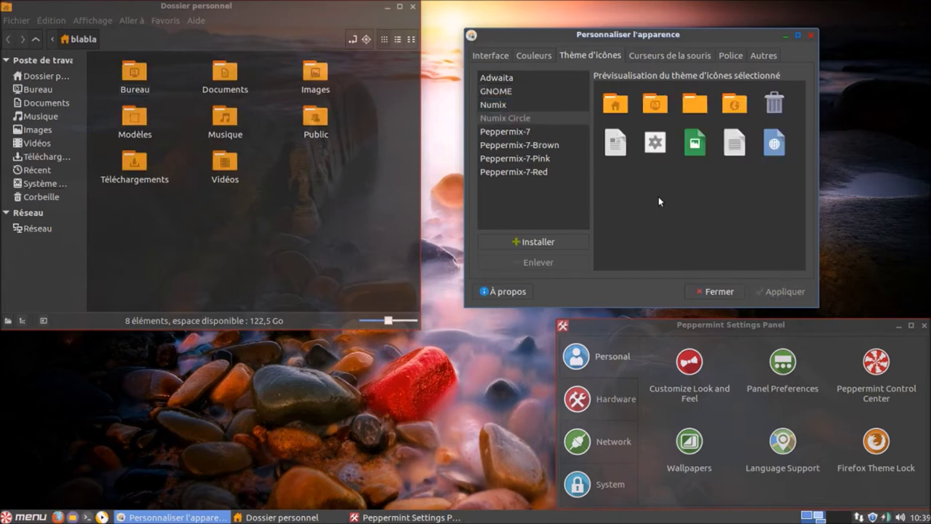
Try the Peppermix-7 Brown, Pink and Red icon themes, then reapply the blue Peppermix-7 icons.
click(520, 133)
click(768, 293)
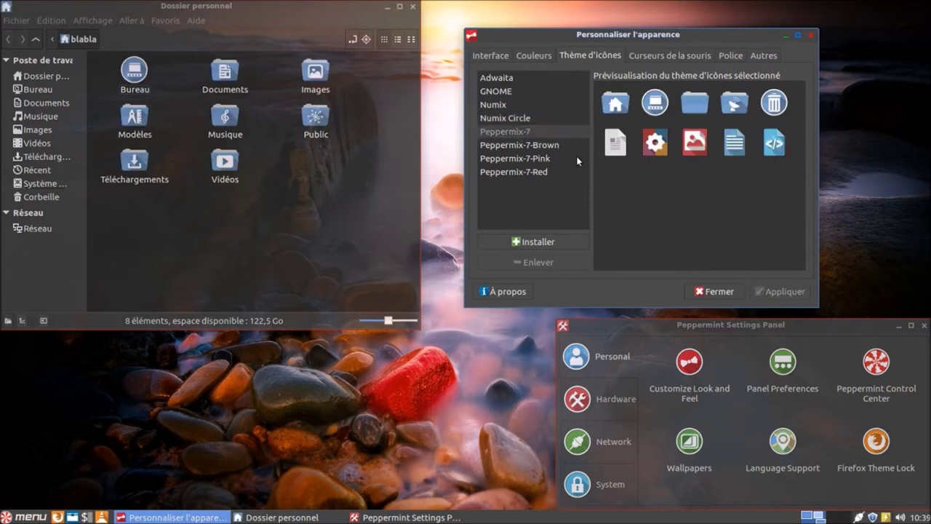
click(551, 146)
click(780, 292)
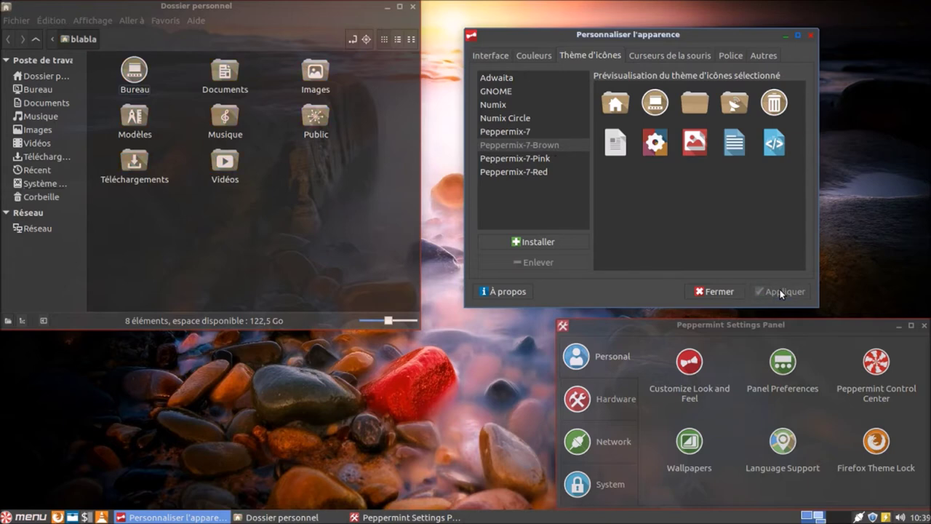
click(541, 158)
click(781, 292)
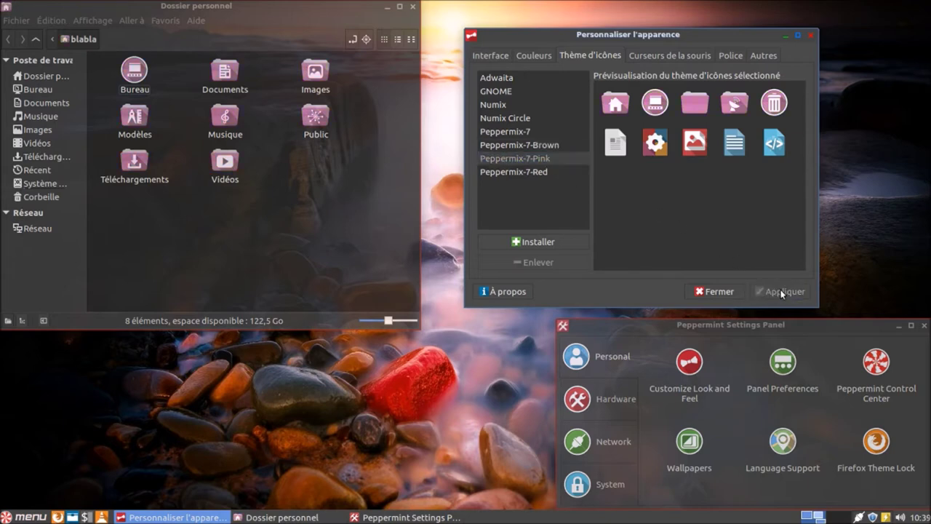
click(545, 172)
click(784, 291)
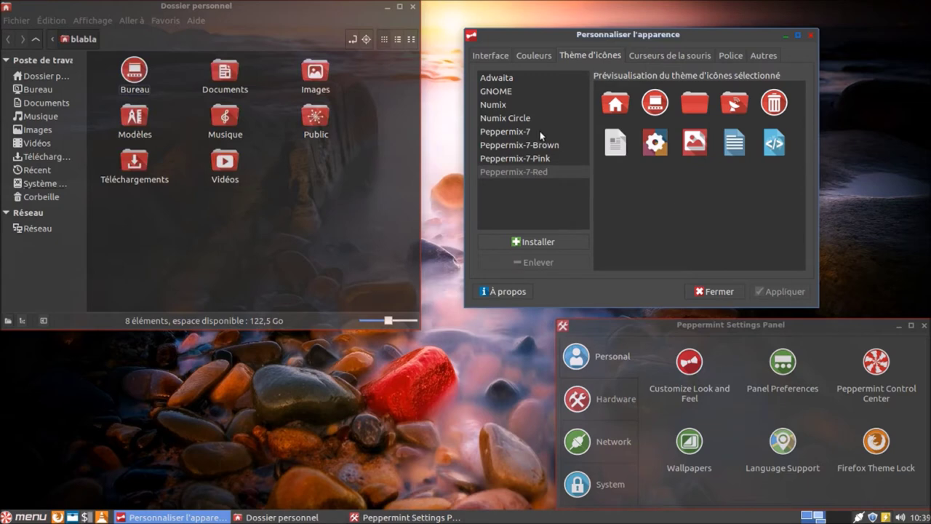
click(541, 132)
click(779, 292)
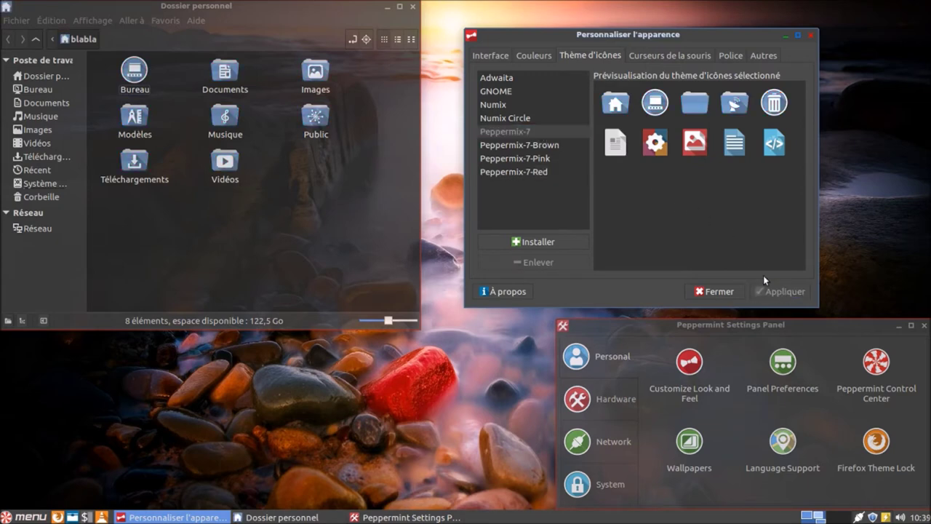
Apply the DMZ (Noir) cursor theme, then switch the cursor theme to Adwaita.
click(659, 57)
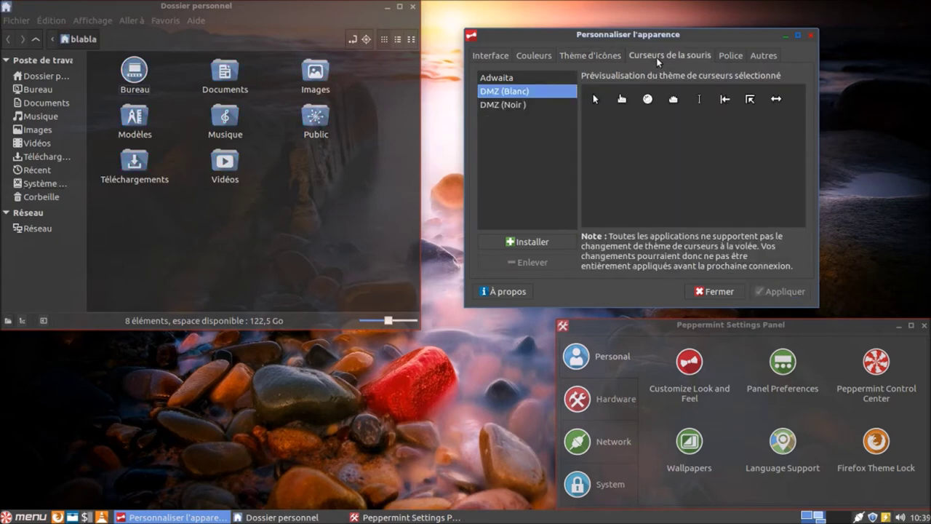
click(508, 104)
click(771, 294)
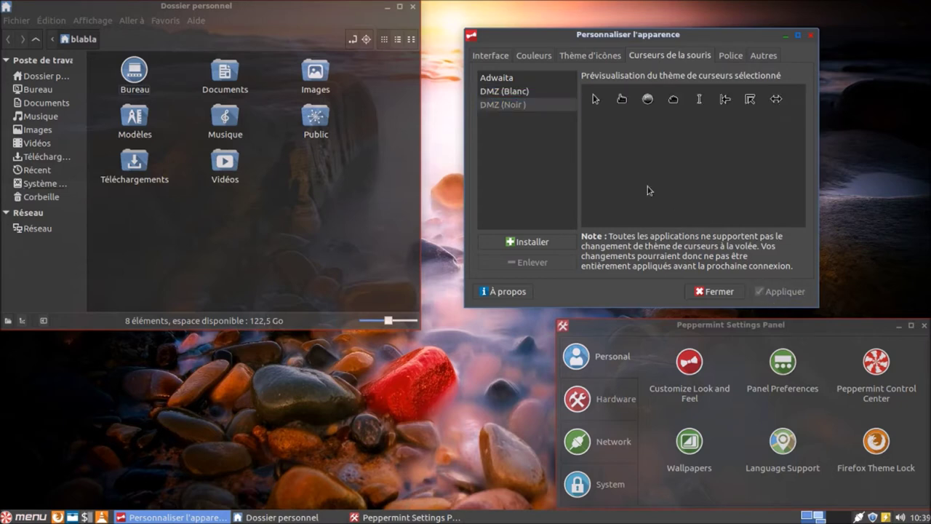
click(509, 79)
click(767, 294)
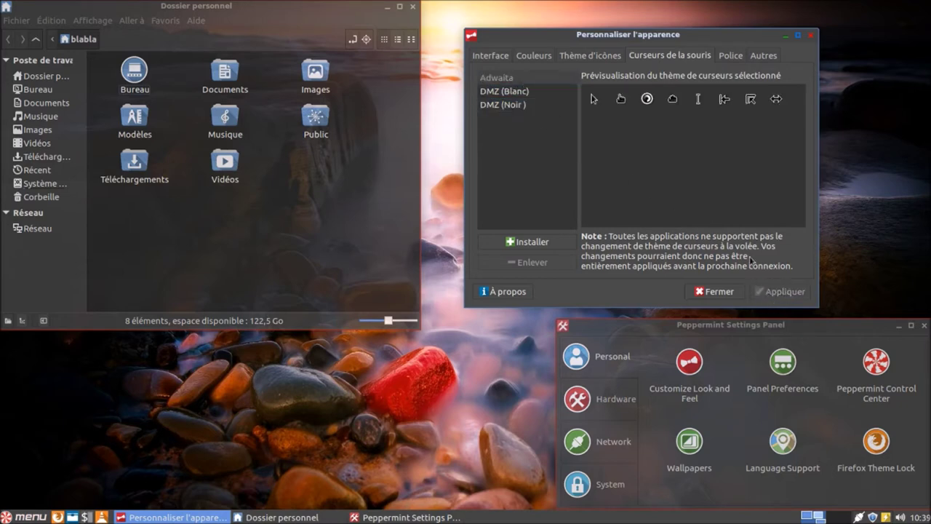
Review the Police and Autres tabs, close the appearance settings, and open Panel Preferences.
click(731, 57)
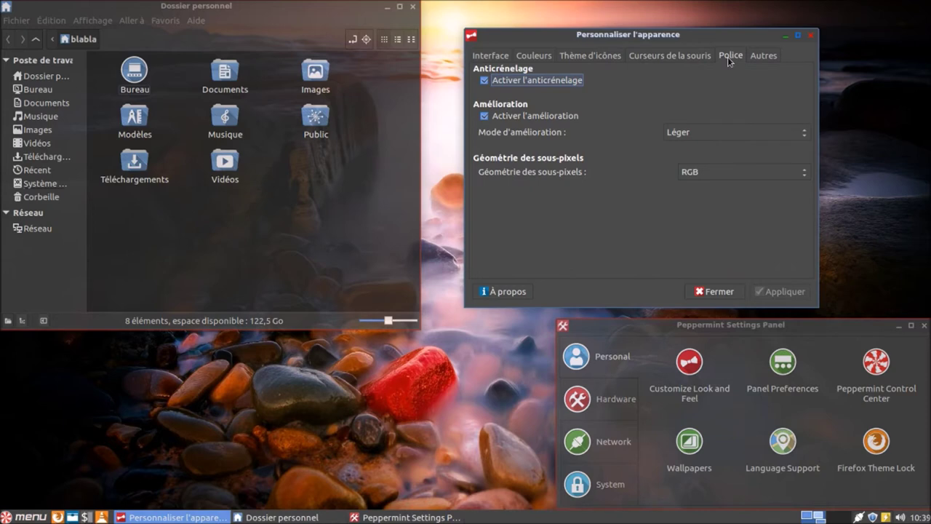
click(769, 58)
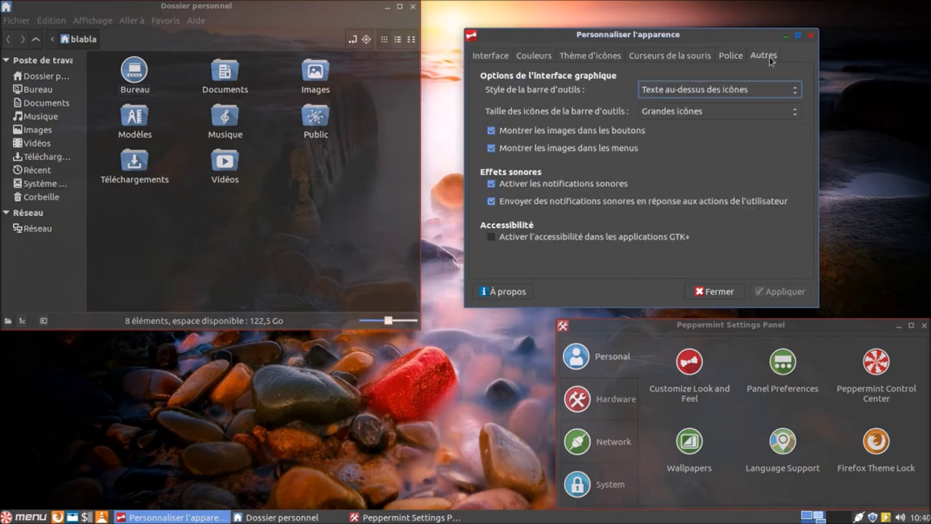
click(722, 294)
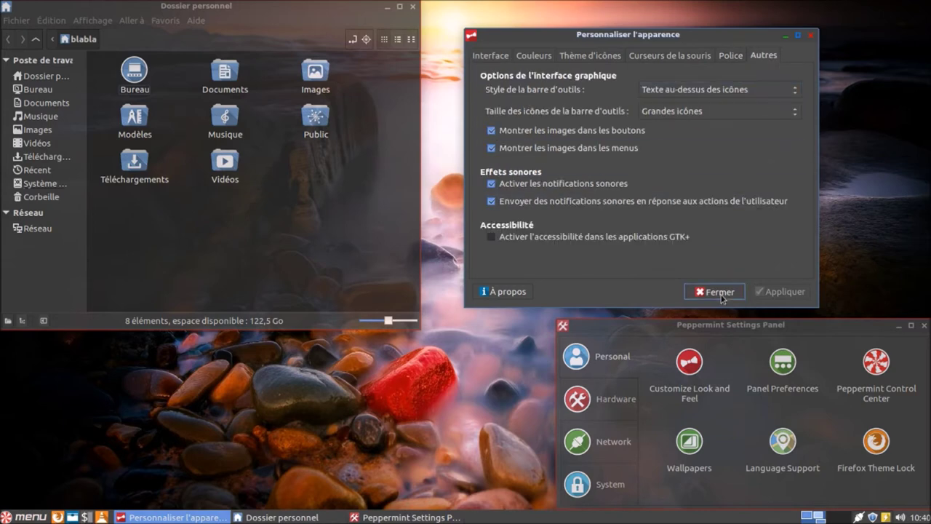
drag(730, 330, 684, 163)
click(732, 201)
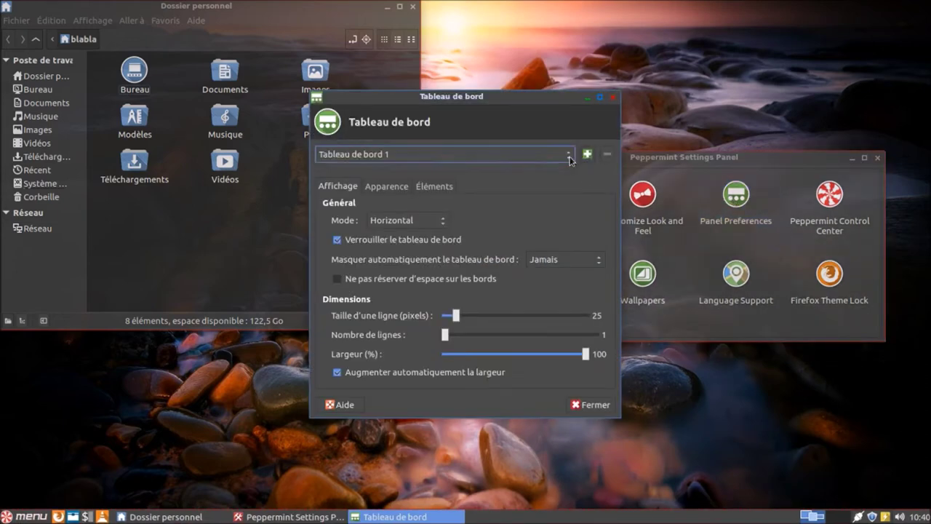
Add a trial second panel and delete it, glance at Apparence and Éléments, then close.
click(582, 157)
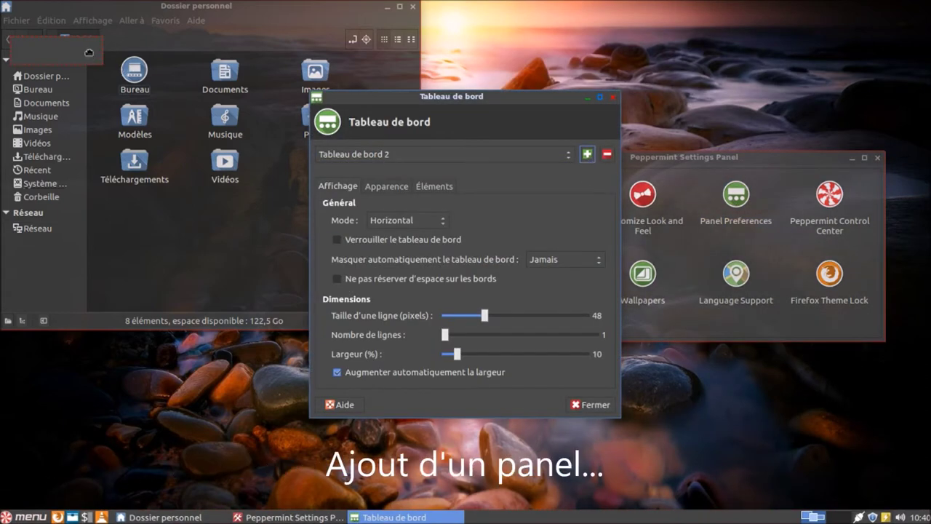
click(607, 155)
click(545, 312)
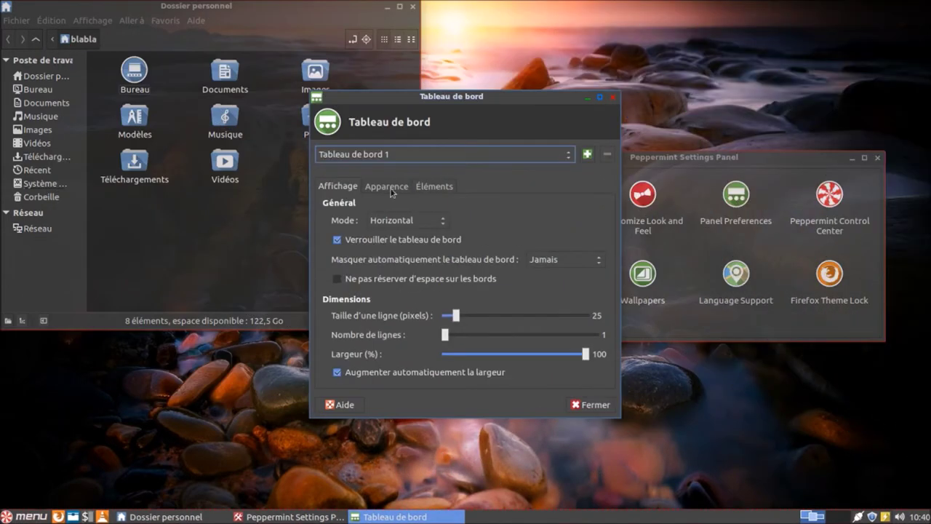
click(387, 187)
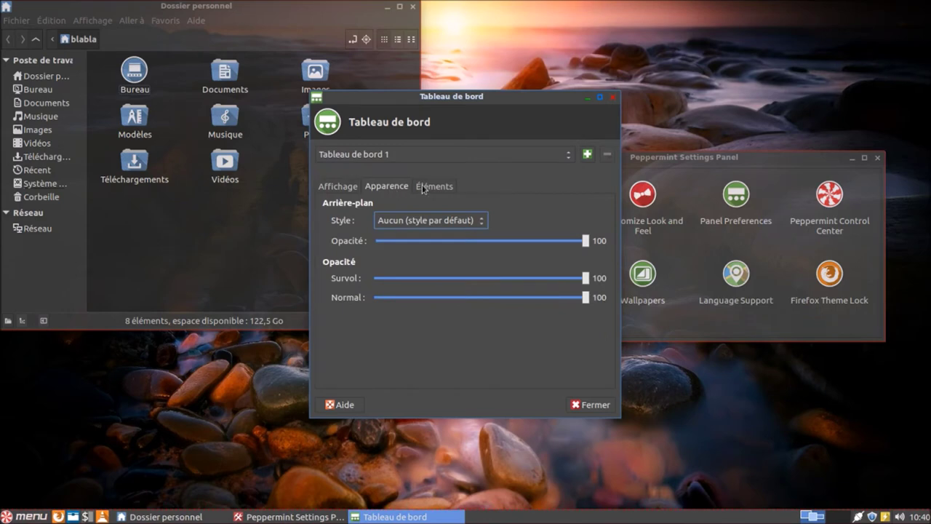
click(422, 187)
click(589, 408)
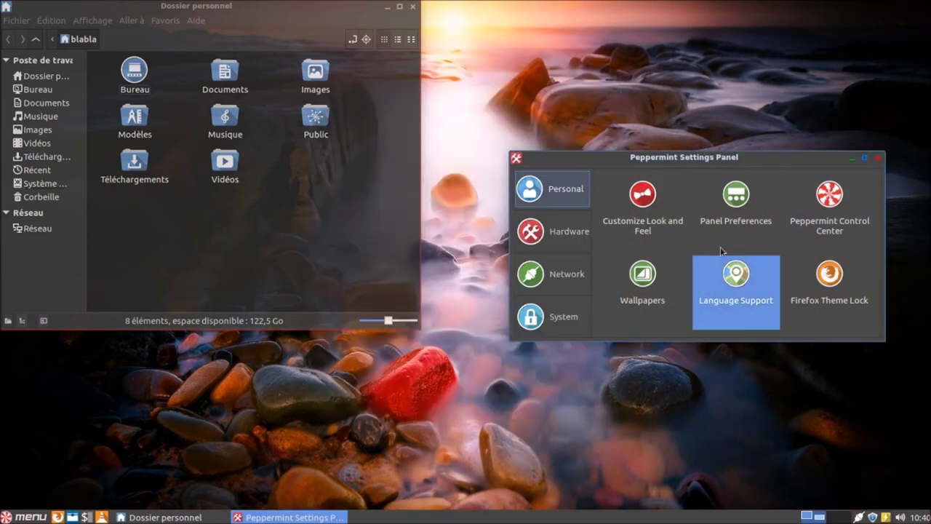
click(833, 211)
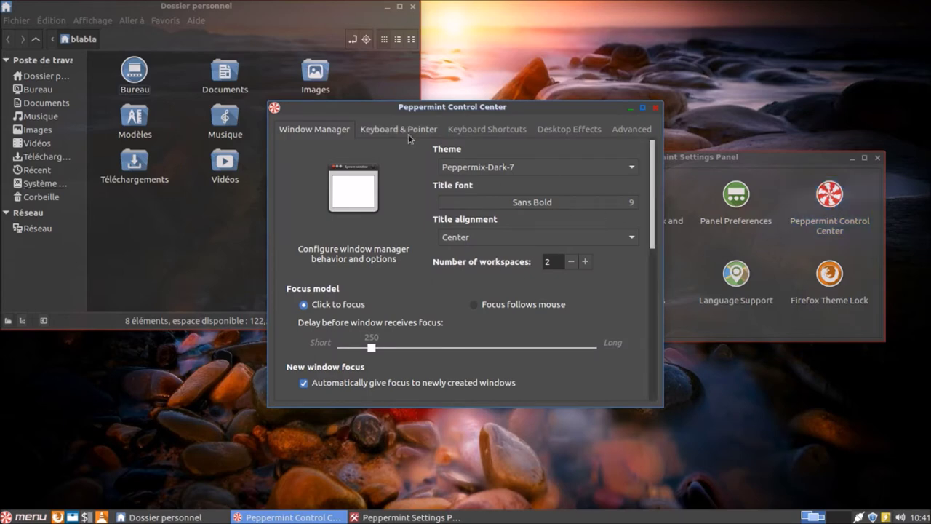
mouse_move(654, 188)
mouse_down()
mouse_move(655, 331)
mouse_move(655, 187)
mouse_up()
click(387, 134)
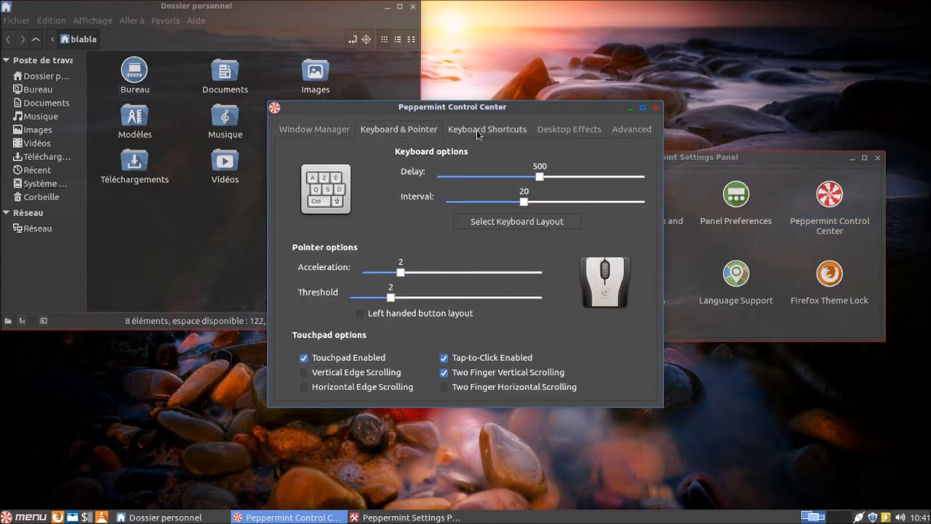
click(478, 134)
click(560, 132)
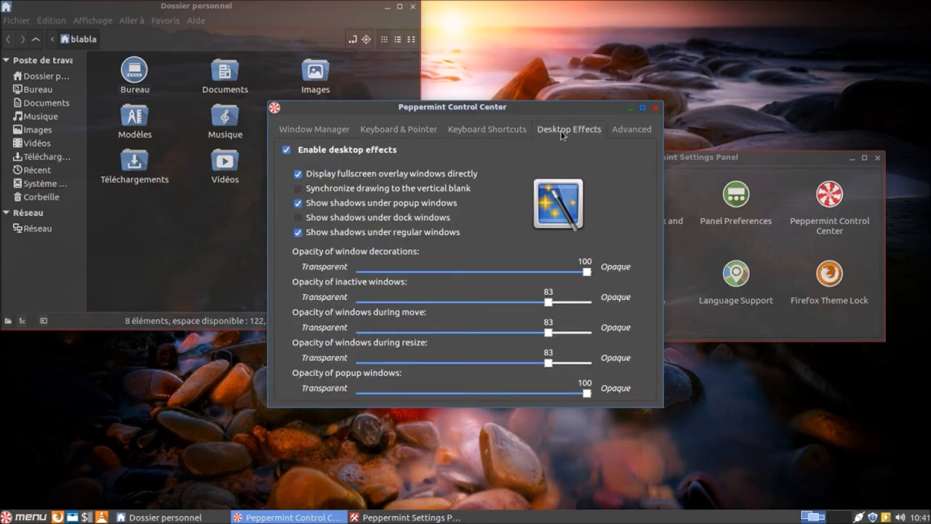
click(615, 135)
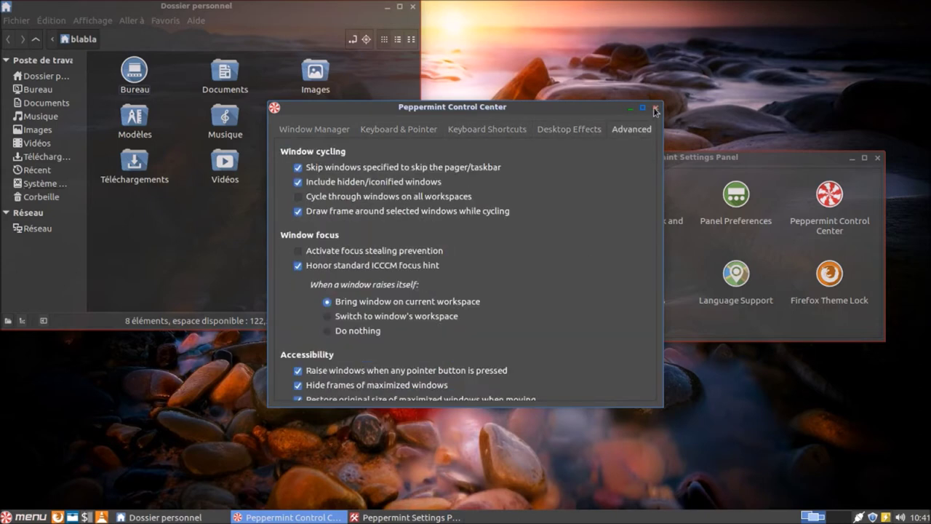
click(654, 109)
double_click(635, 270)
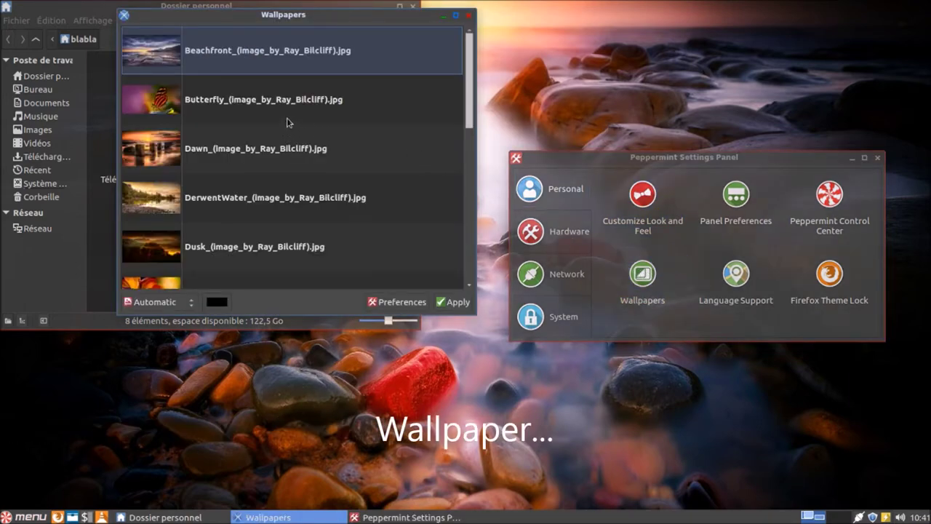
Apply the Butterfly, Dawn, DerwentWater and Dusk wallpapers in turn.
click(245, 108)
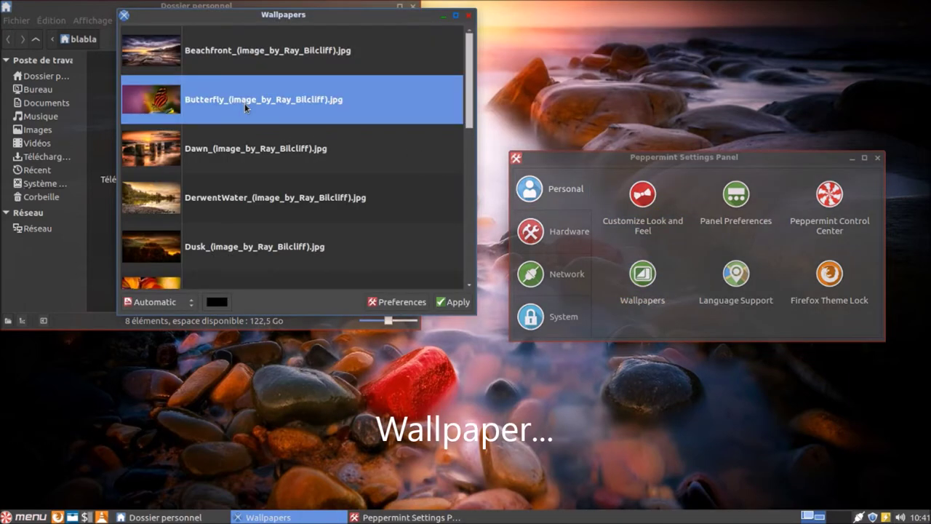
click(450, 304)
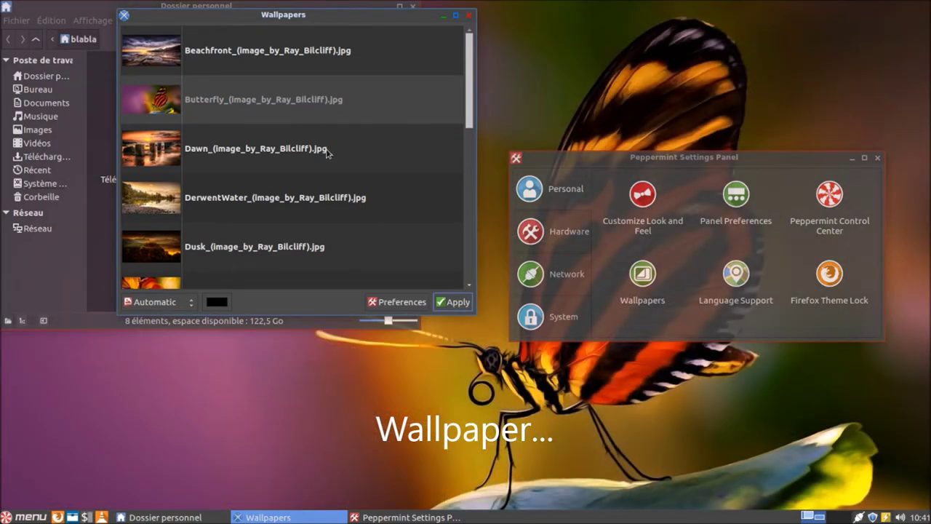
click(328, 153)
click(455, 305)
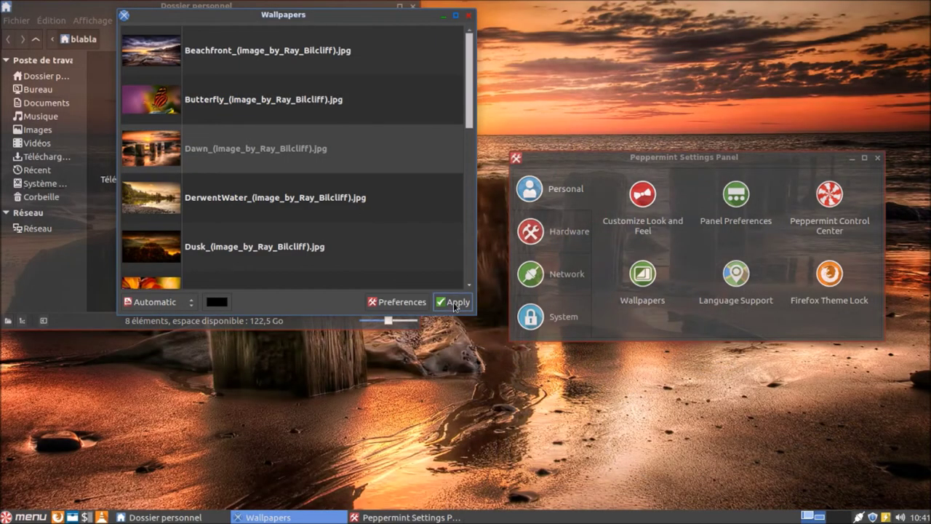
click(305, 200)
click(447, 304)
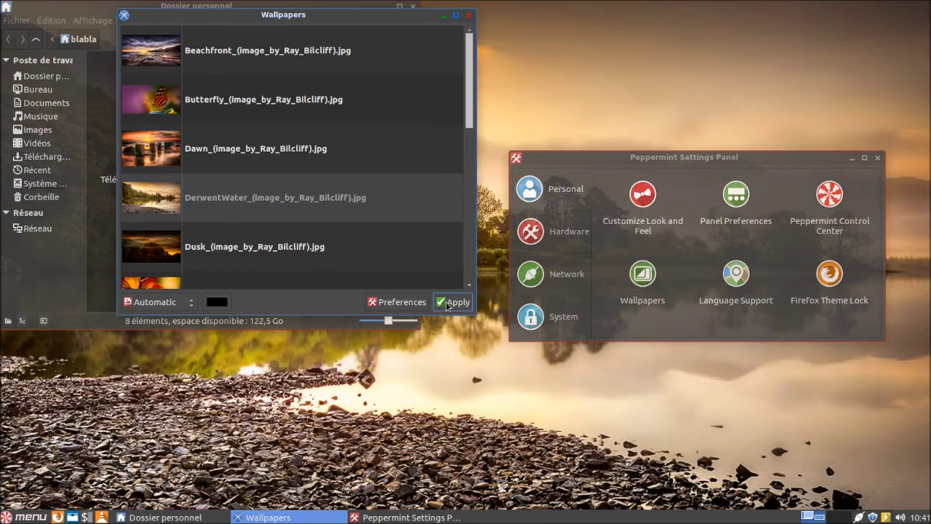
click(293, 261)
click(452, 304)
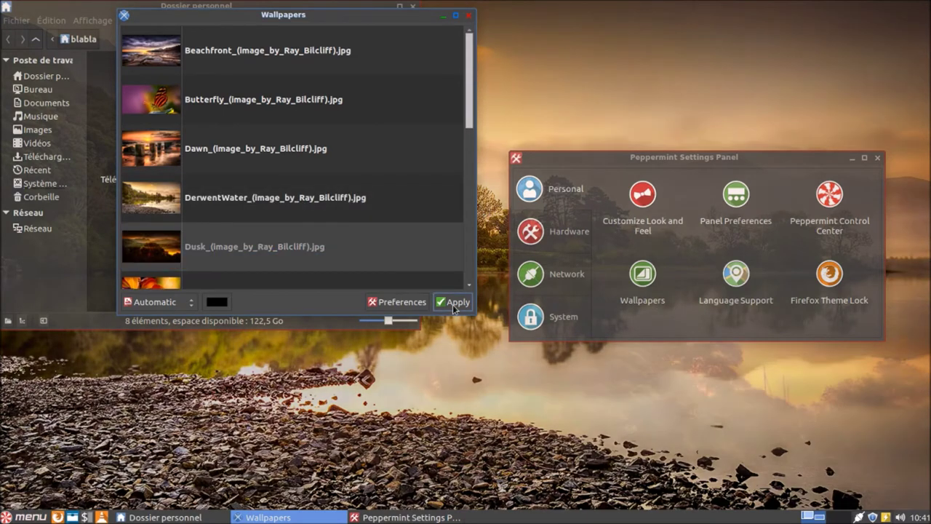
Apply the Flowers, Forrest, Grass and Meadow wallpapers in turn.
scroll(393, 189, down, 4)
click(349, 120)
click(445, 302)
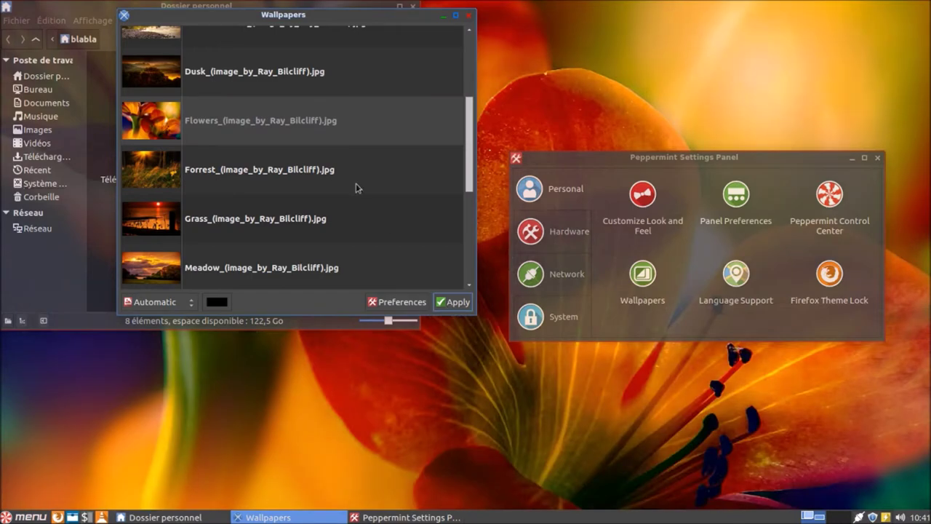
click(347, 181)
click(451, 304)
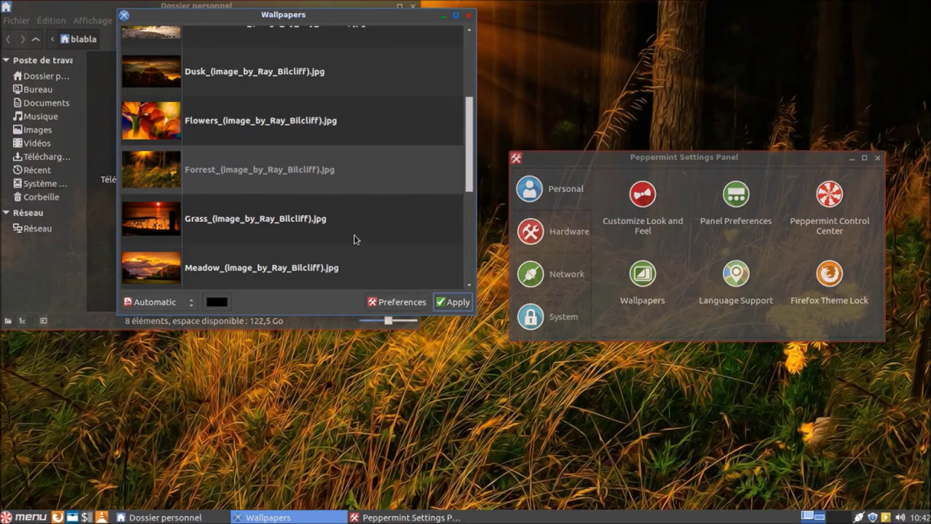
click(350, 227)
click(451, 302)
click(421, 283)
click(451, 302)
Apply the PeppermintCold wallpaper, then the red streaked Peppermint wallpaper.
drag(466, 182, 461, 228)
click(412, 174)
click(441, 303)
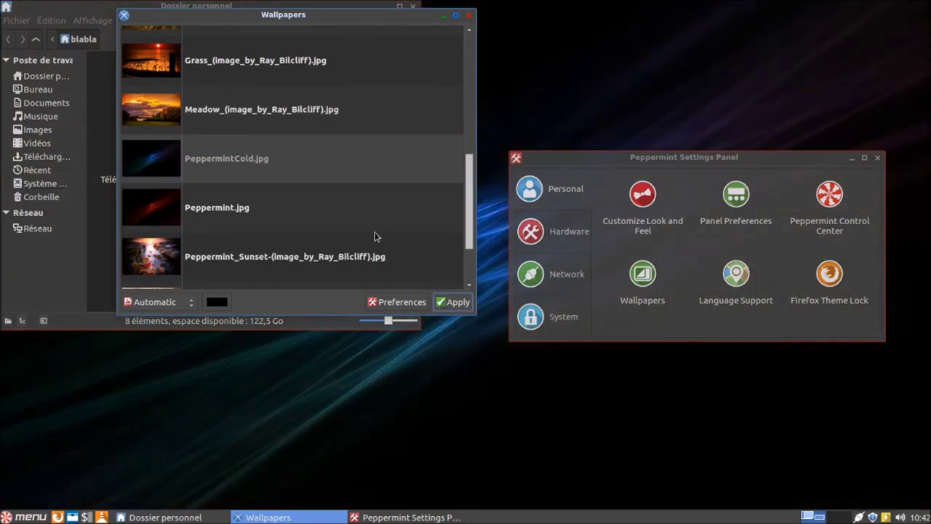
click(366, 217)
click(444, 303)
Try the Peppermint_Sunset, SandStone and Squirrel wallpapers.
drag(473, 236, 472, 285)
click(371, 184)
click(450, 303)
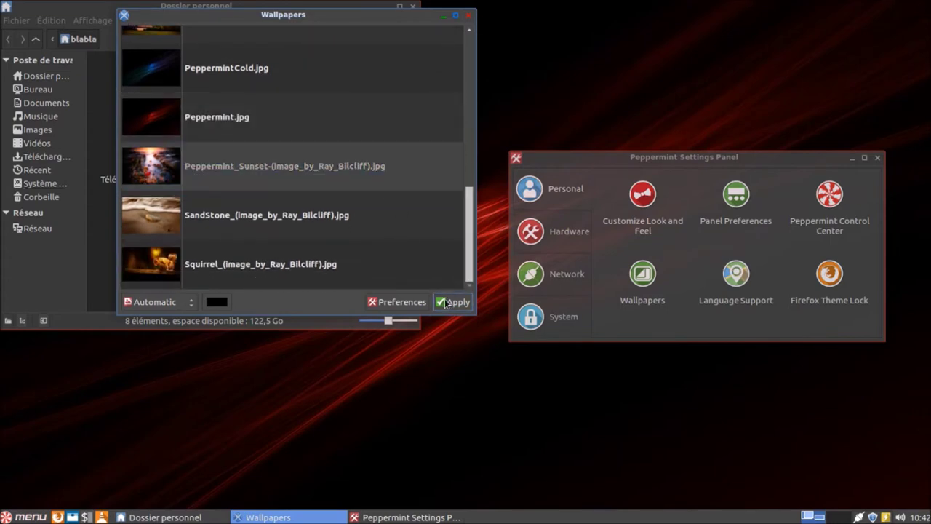
click(412, 219)
click(453, 302)
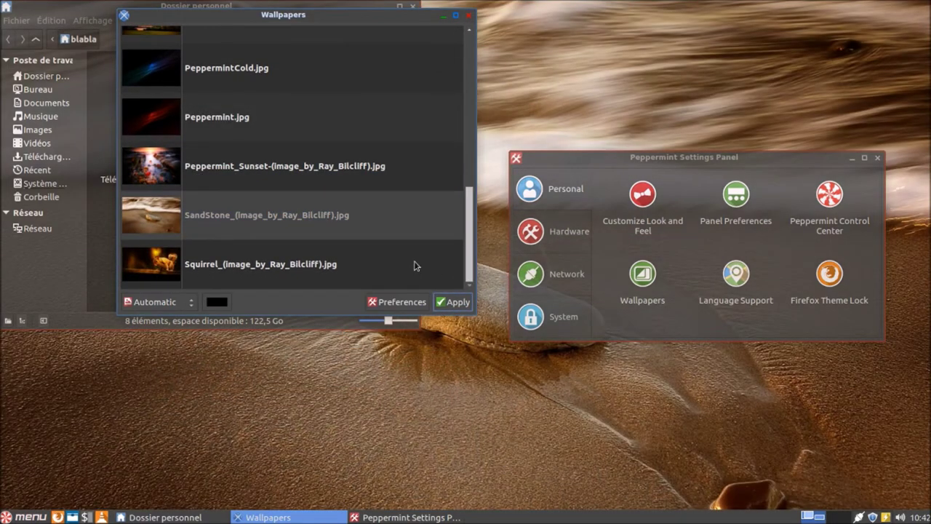
click(415, 264)
click(456, 303)
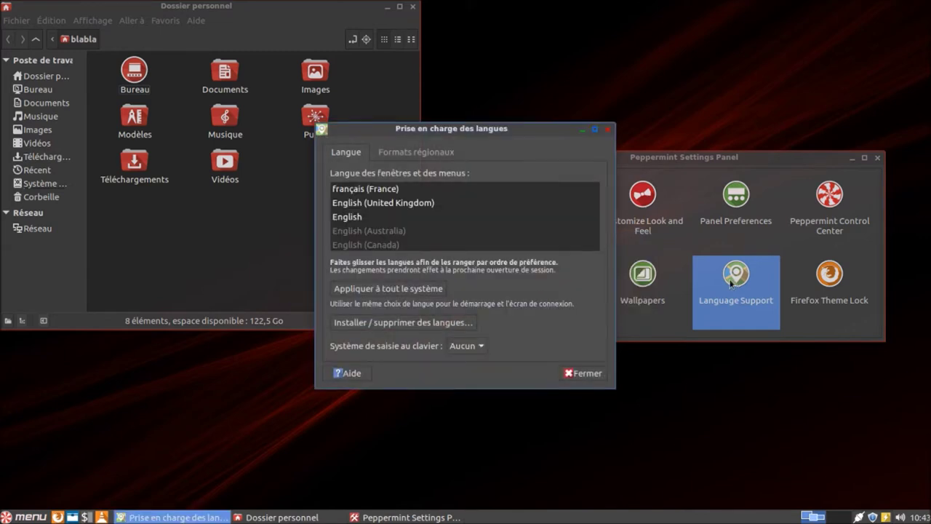
Apply the language choice system-wide, browse installable languages and regional formats, then close Language Support.
click(405, 290)
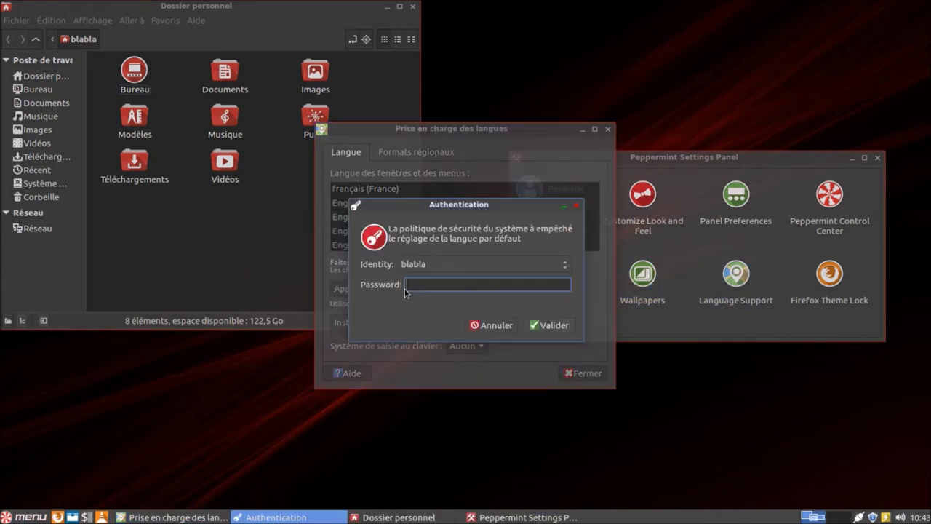
key(Return)
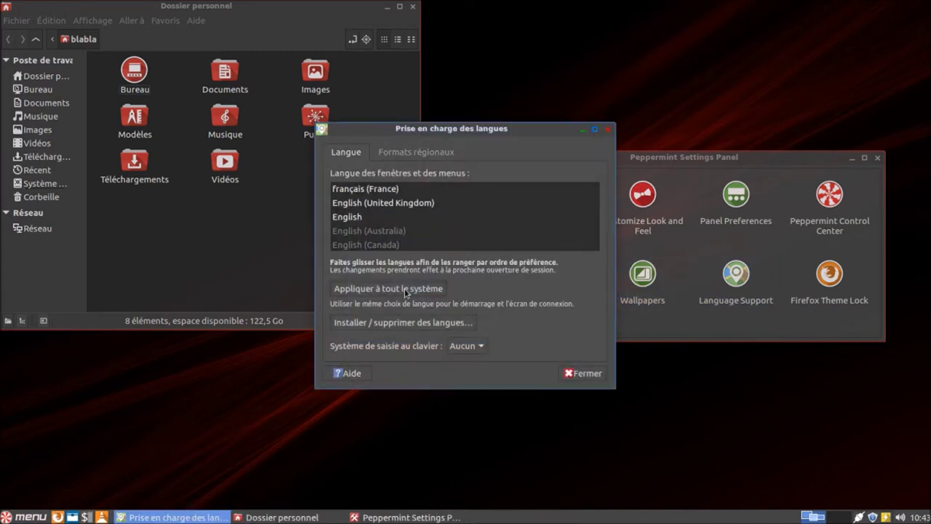
click(364, 323)
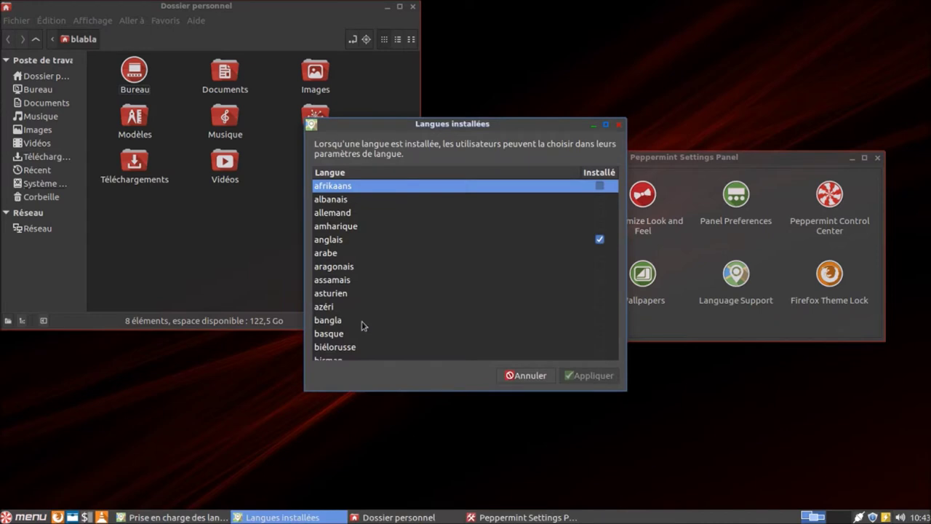
drag(615, 211, 614, 348)
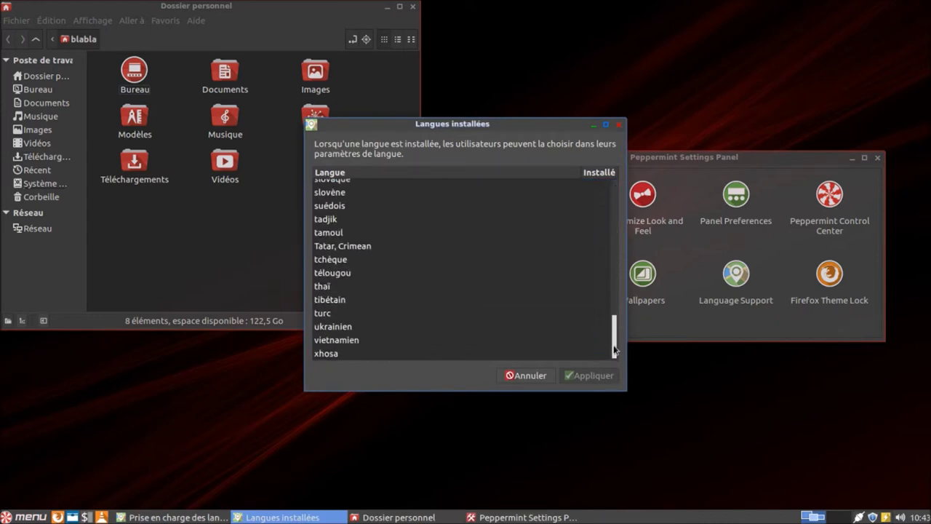
click(525, 375)
click(421, 152)
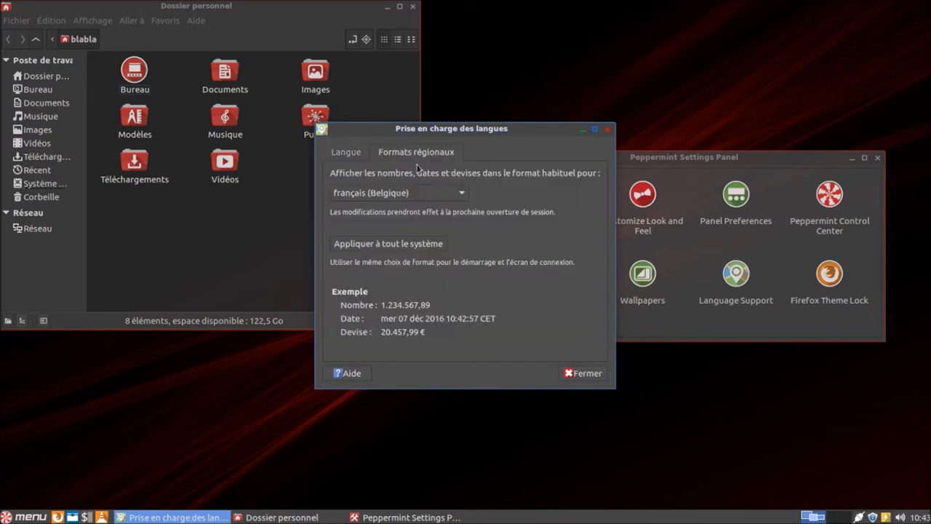
click(574, 374)
In Firefox Themer, authenticate, apply the System default theme and acknowledge the restart notice.
click(832, 300)
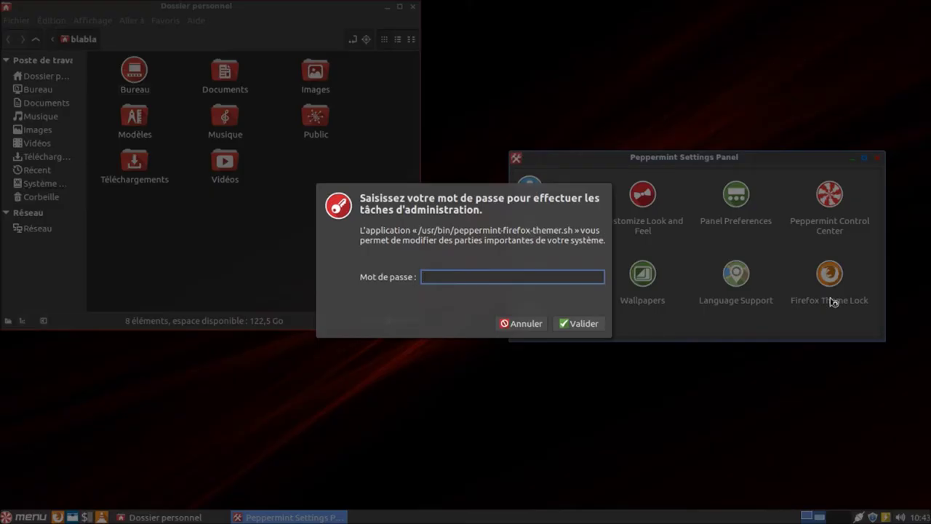
key(Return)
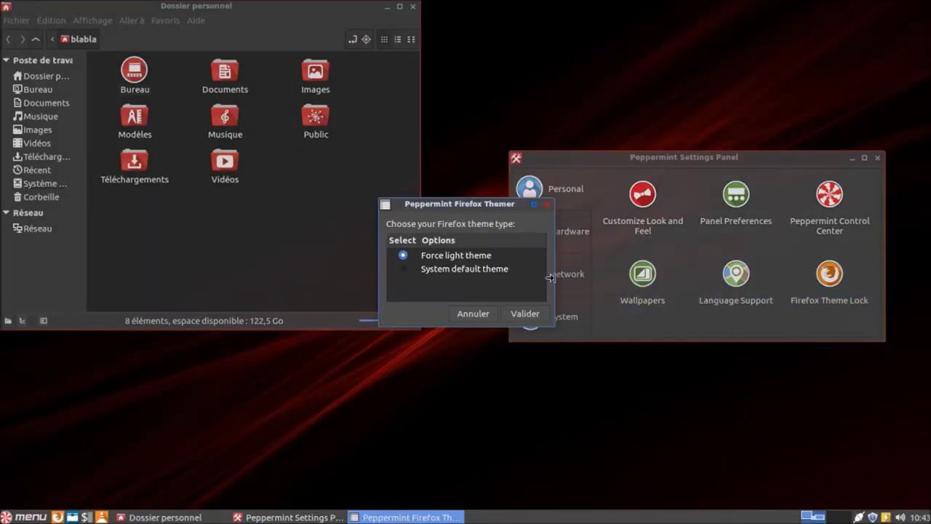
click(403, 268)
click(487, 318)
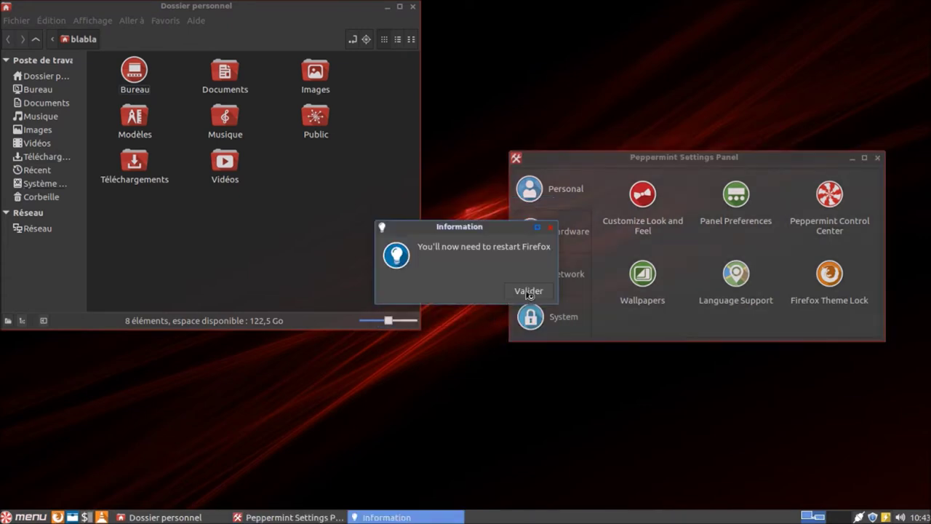
click(529, 295)
Open Hardware and Printers, then browse the sound input, output and recording tabs.
click(572, 233)
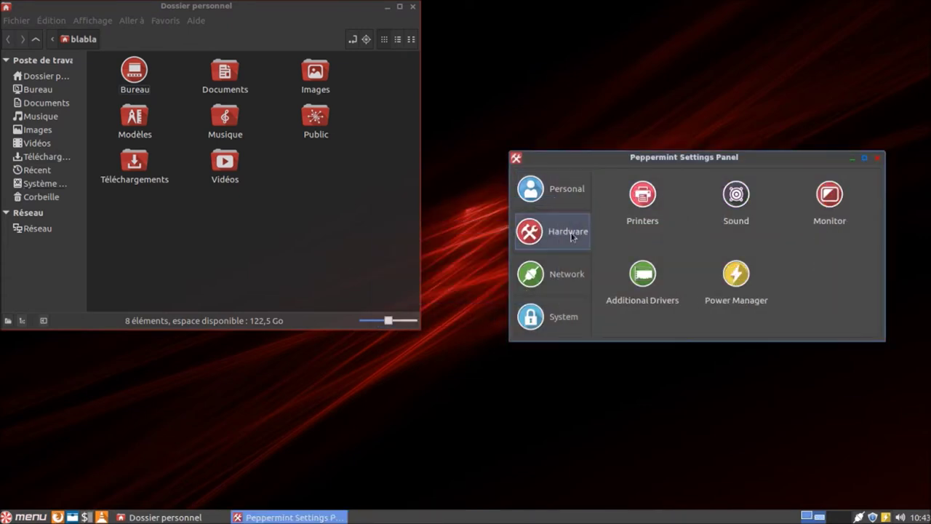
click(640, 207)
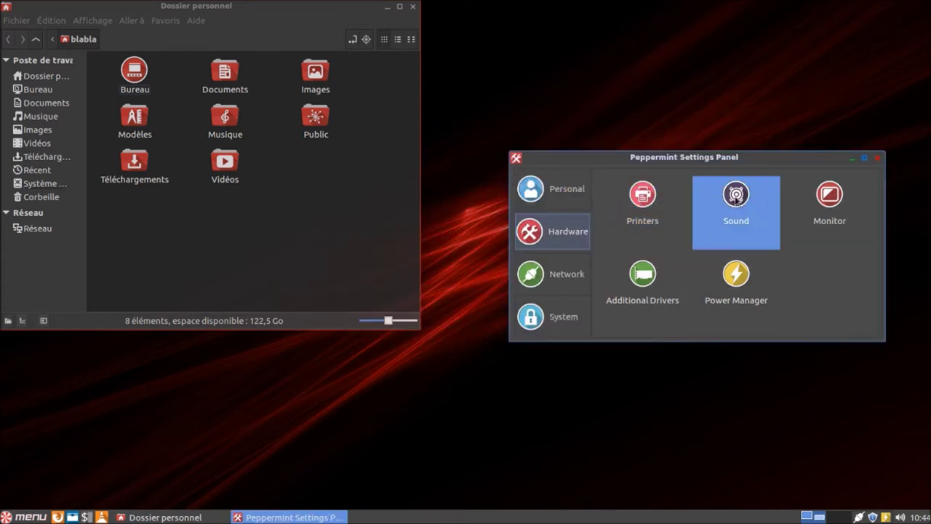
click(600, 160)
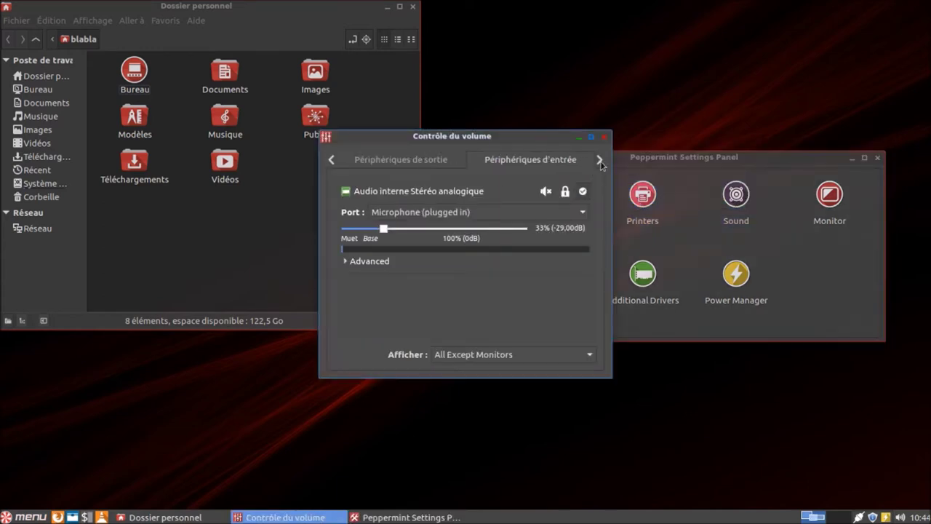
click(451, 161)
click(331, 161)
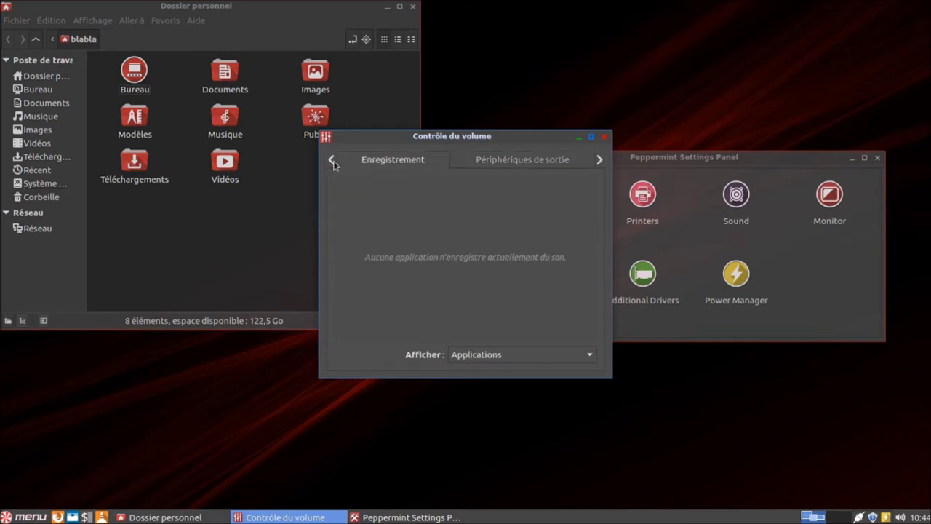
click(489, 159)
Check microphone inputs, close volume control, and review the monitor settings without changes.
click(600, 160)
click(427, 161)
click(604, 137)
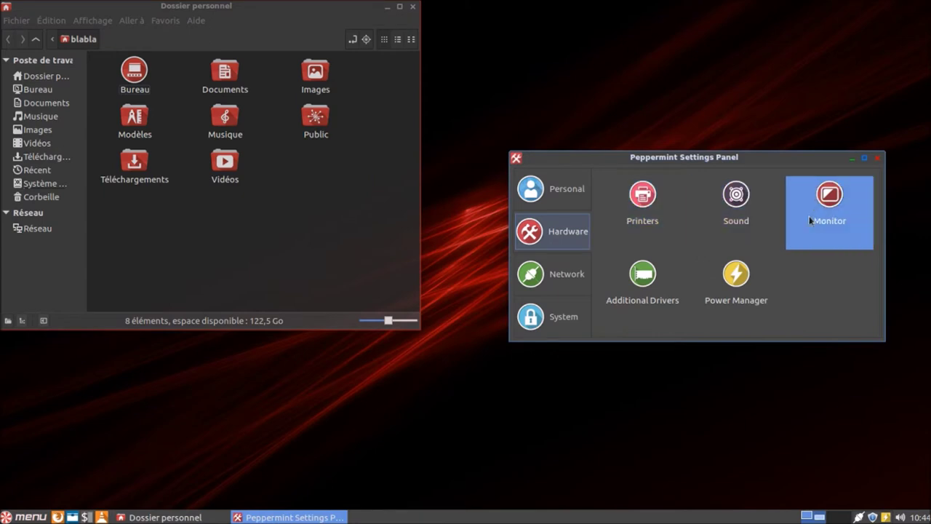
click(827, 204)
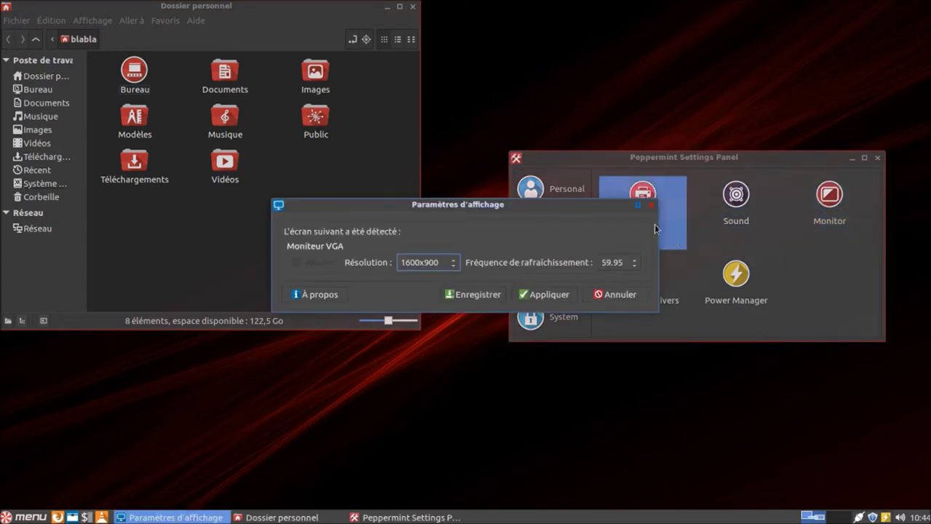
click(659, 234)
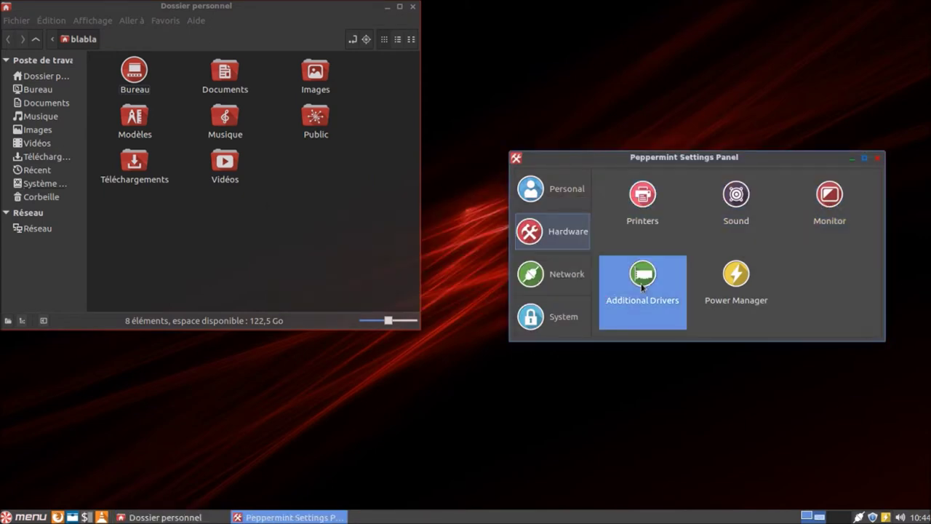
click(641, 284)
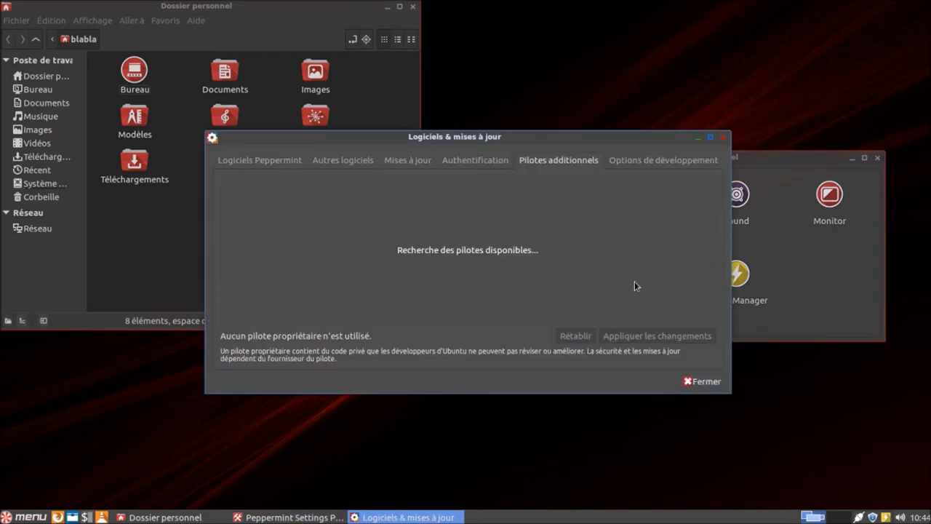
click(289, 162)
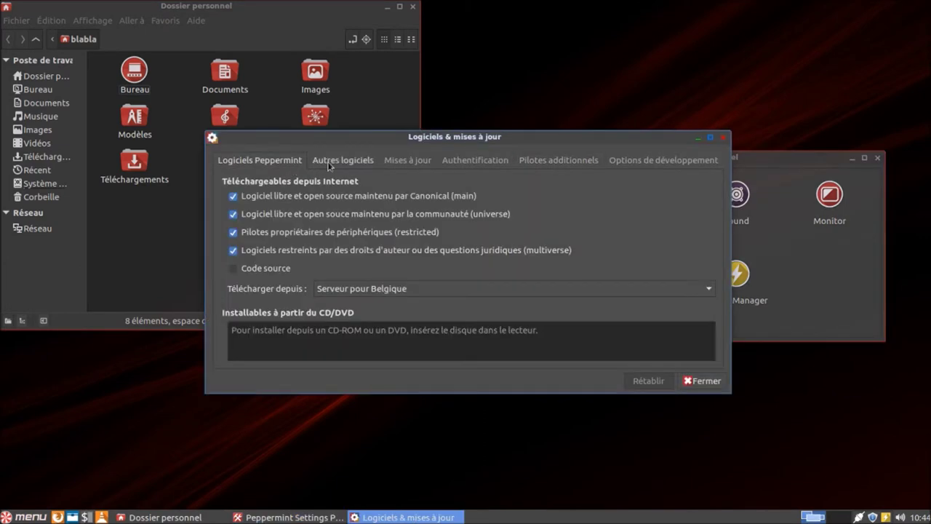
click(332, 163)
click(394, 163)
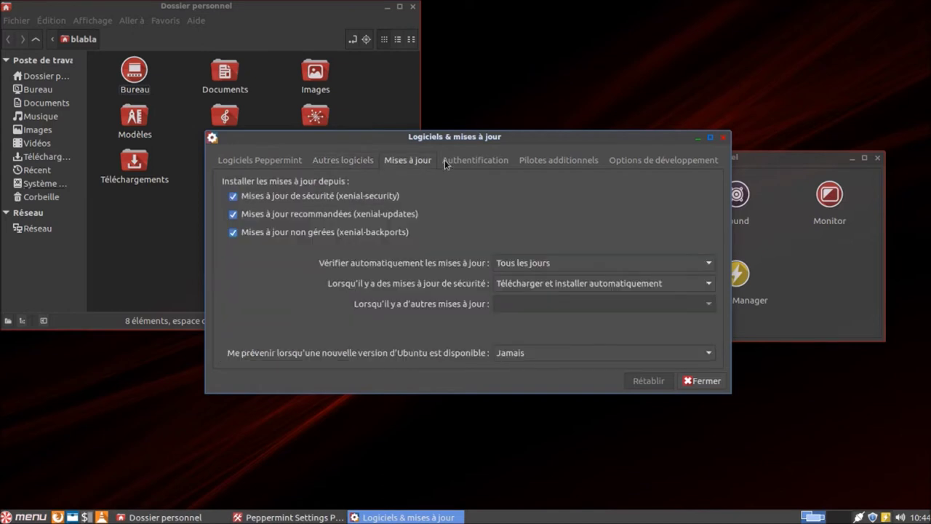
click(446, 161)
click(528, 161)
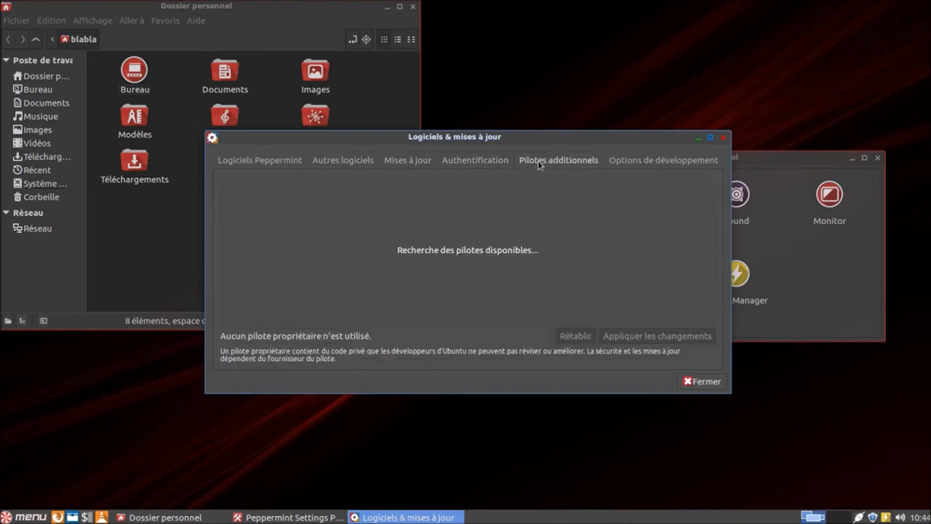
click(630, 162)
click(703, 380)
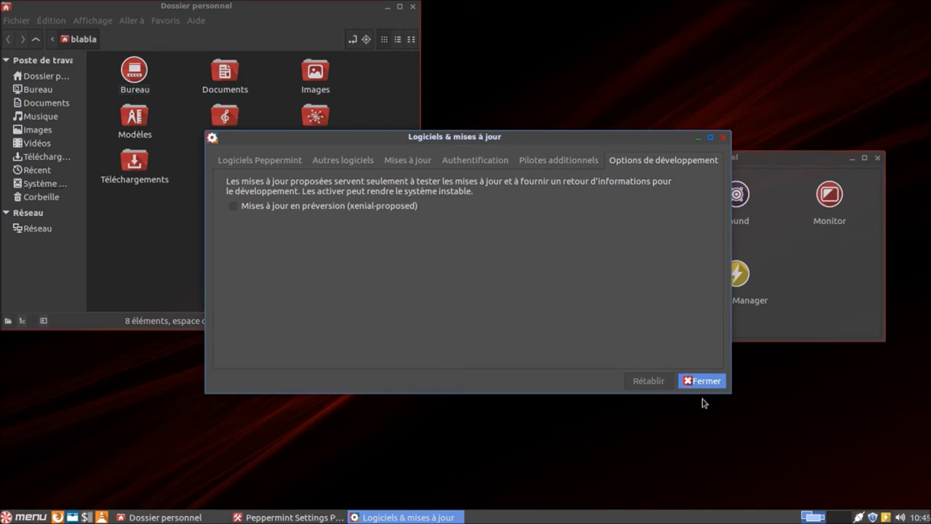
click(739, 305)
click(393, 187)
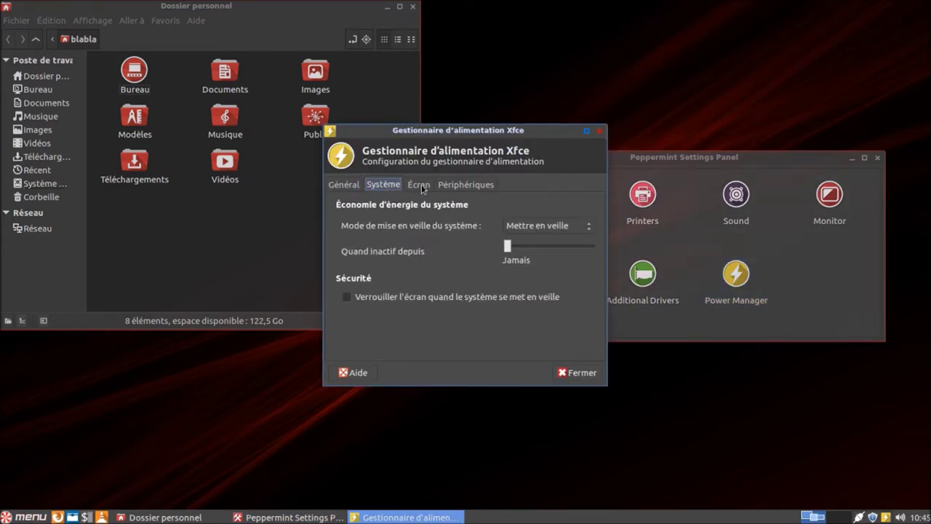
click(422, 187)
click(464, 187)
click(582, 374)
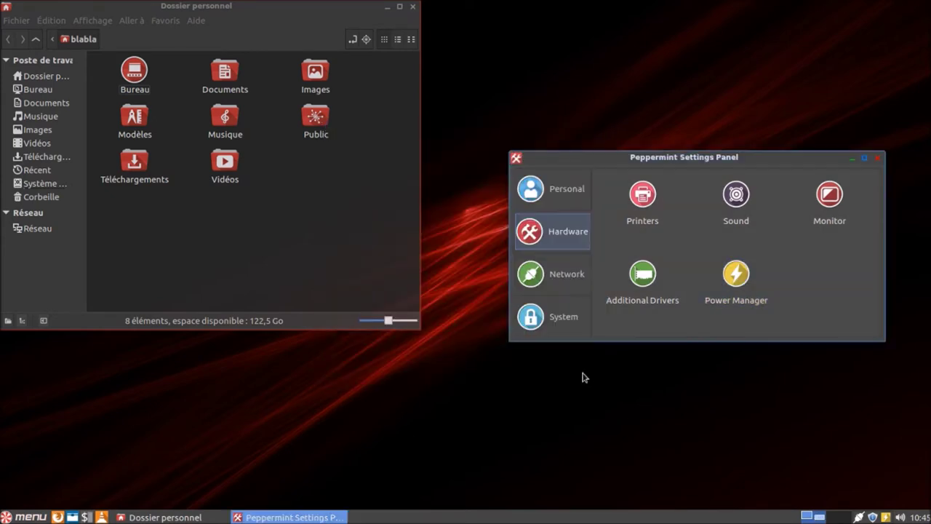
click(565, 276)
Open and close Network Manager, then open Samba Shares with the administrator password.
click(640, 206)
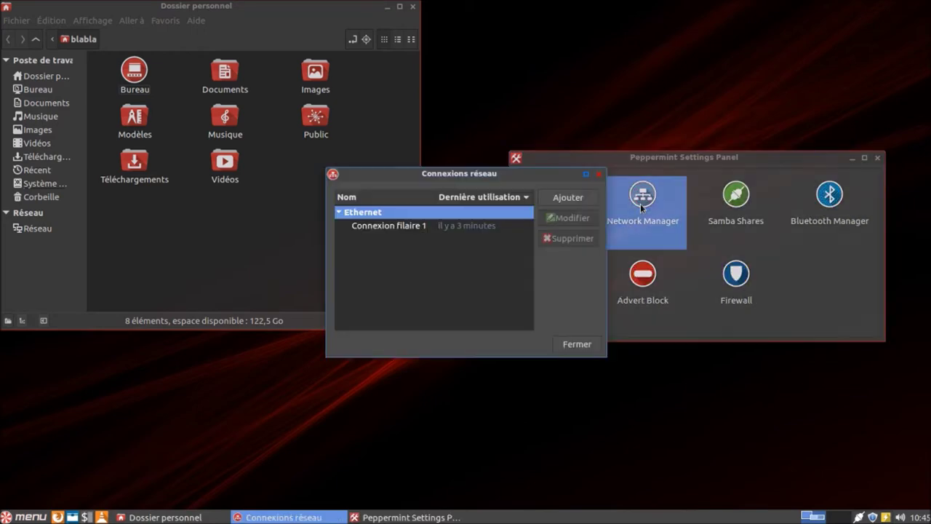
click(598, 175)
click(740, 209)
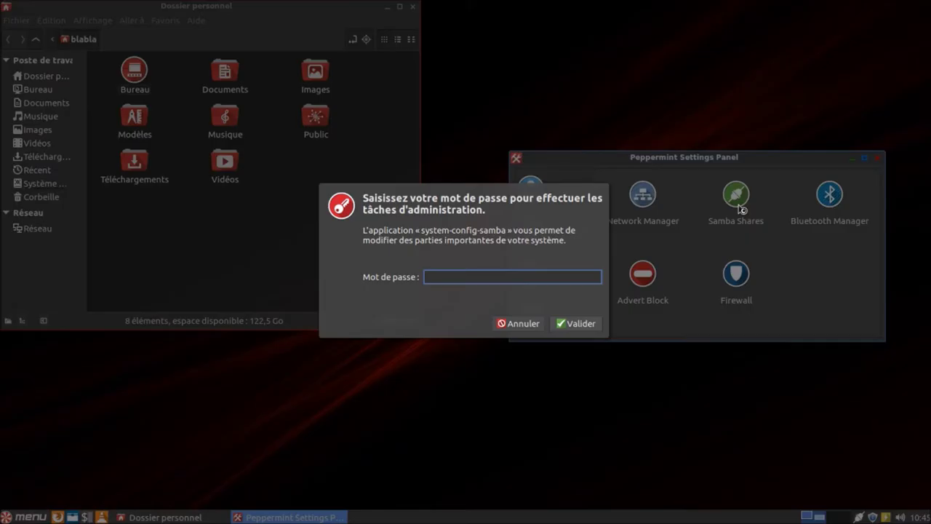
text(••••••)
key(Return)
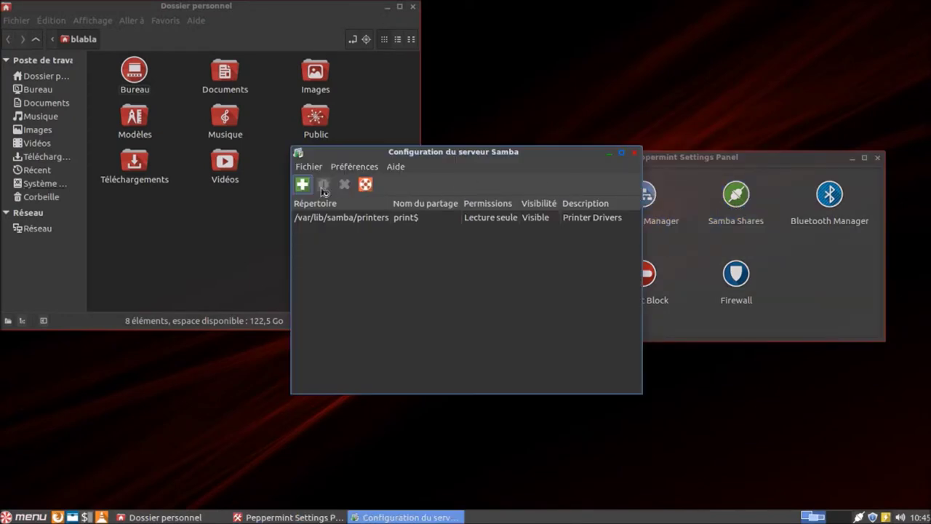
Start a new Samba share, cancel the folder choice and the share, and close Samba.
click(304, 187)
click(550, 241)
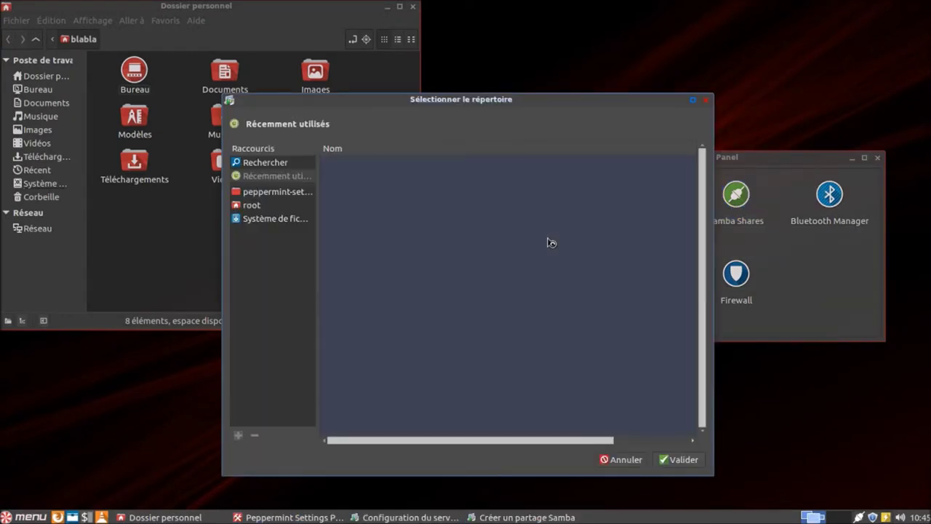
click(626, 463)
click(512, 342)
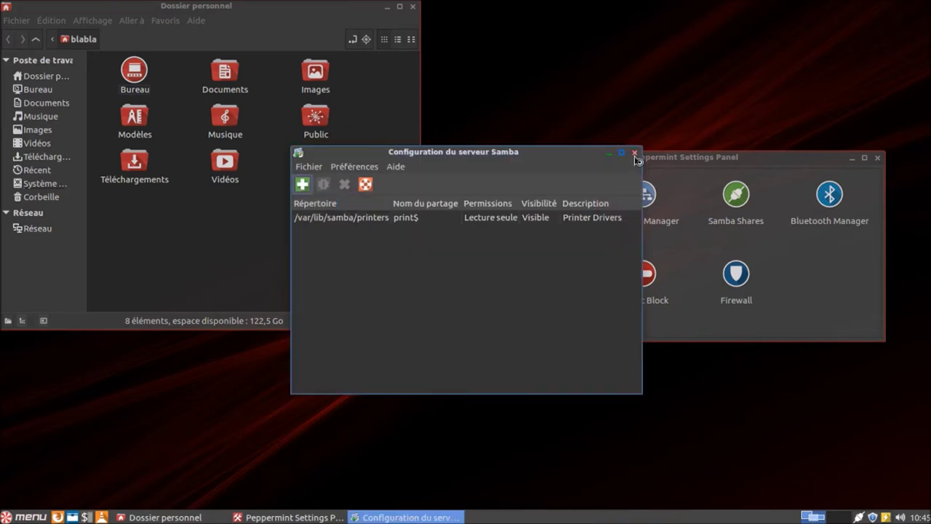
click(634, 152)
Authenticate Advert Block and decline setting it up, then bring up the Firewall settings.
click(646, 276)
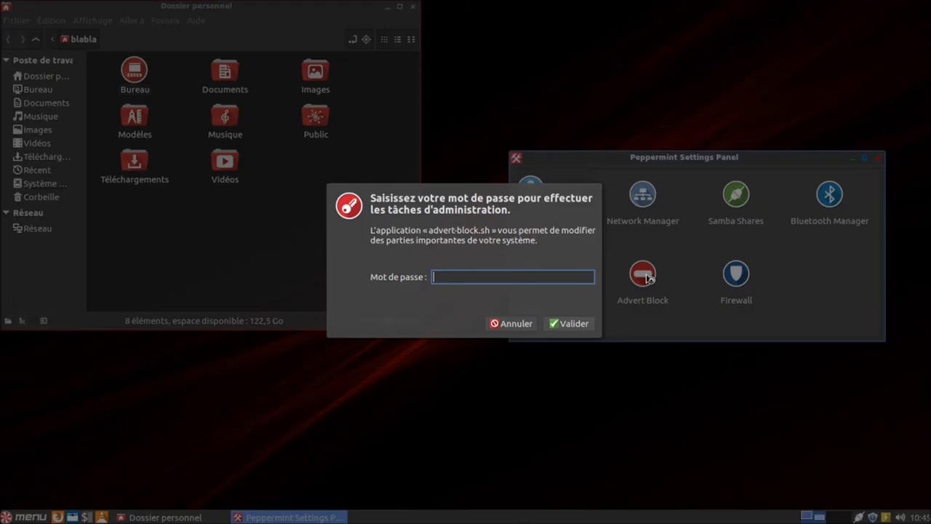
text(••••••)
key(Return)
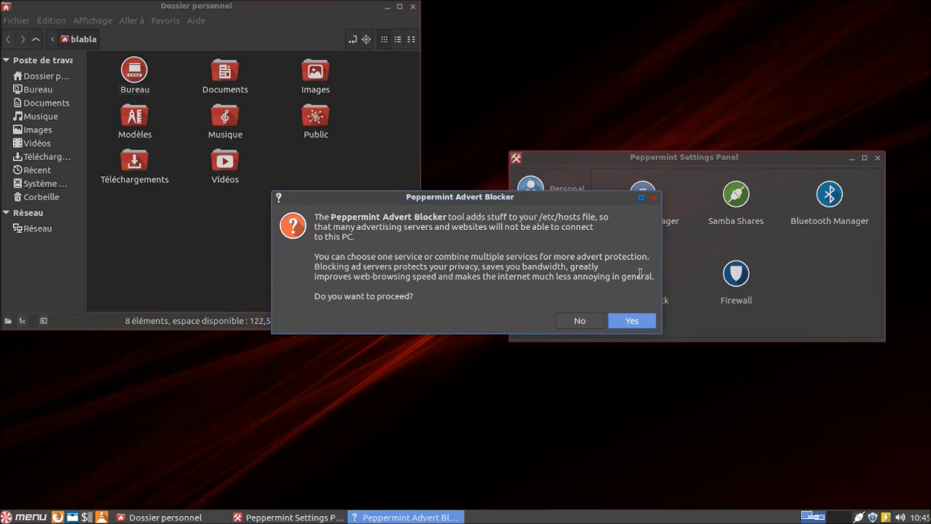
click(580, 324)
click(737, 277)
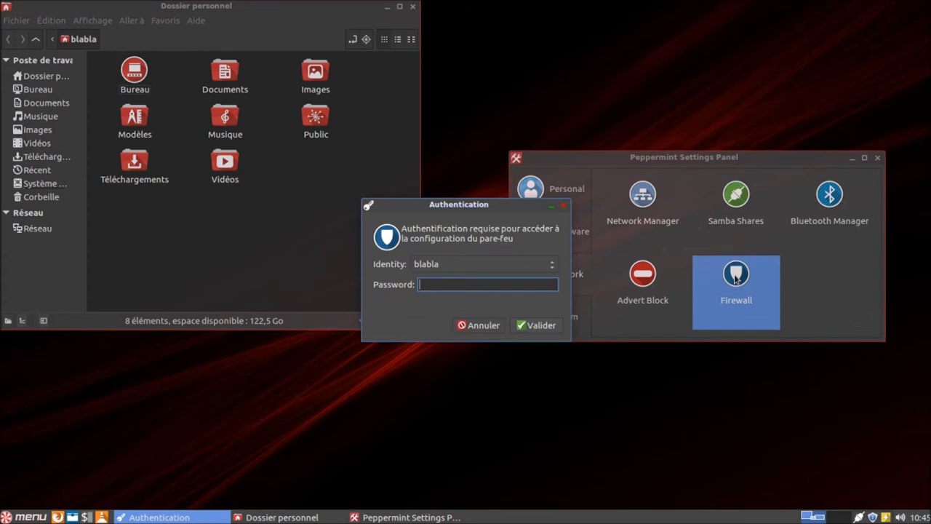
Authenticate into Gufw and review its preferences, keeping the logging level at Basse.
text(••••••)
key(Return)
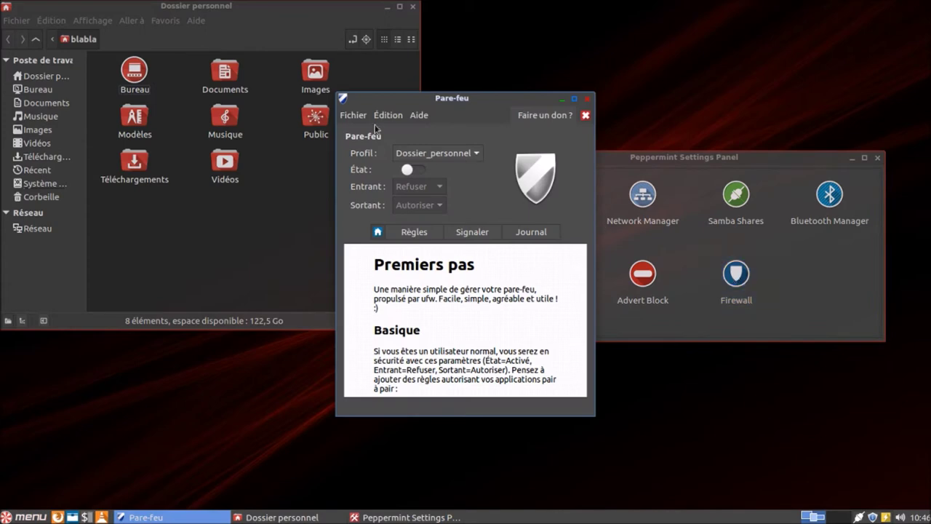
click(360, 120)
mouse_move(385, 122)
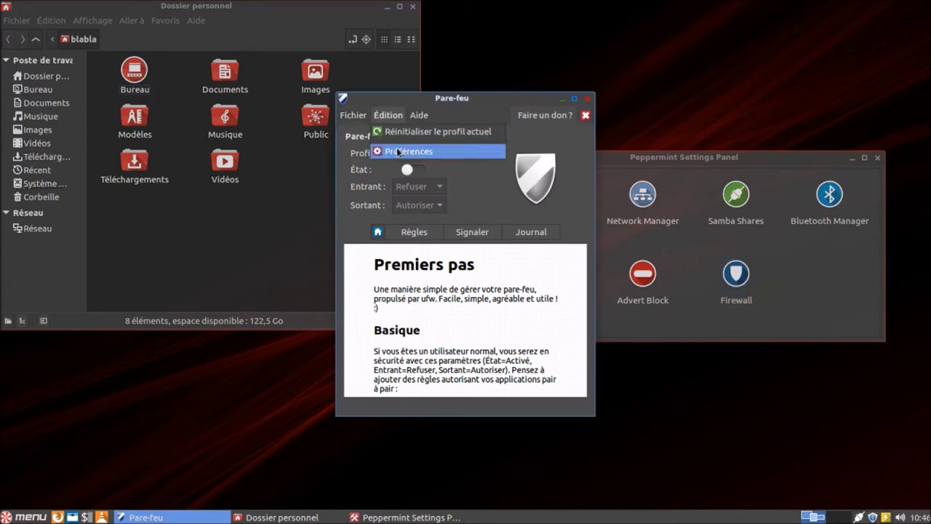
click(408, 151)
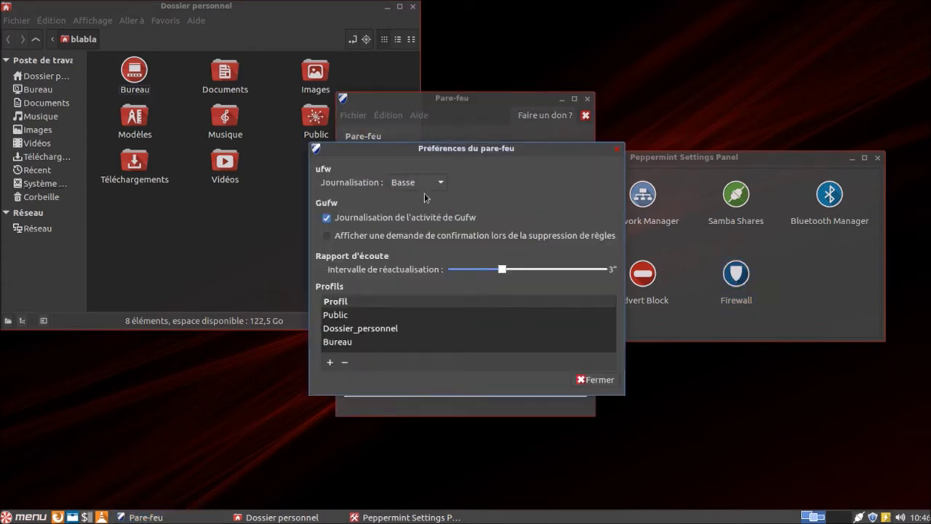
click(424, 184)
click(424, 184)
click(596, 380)
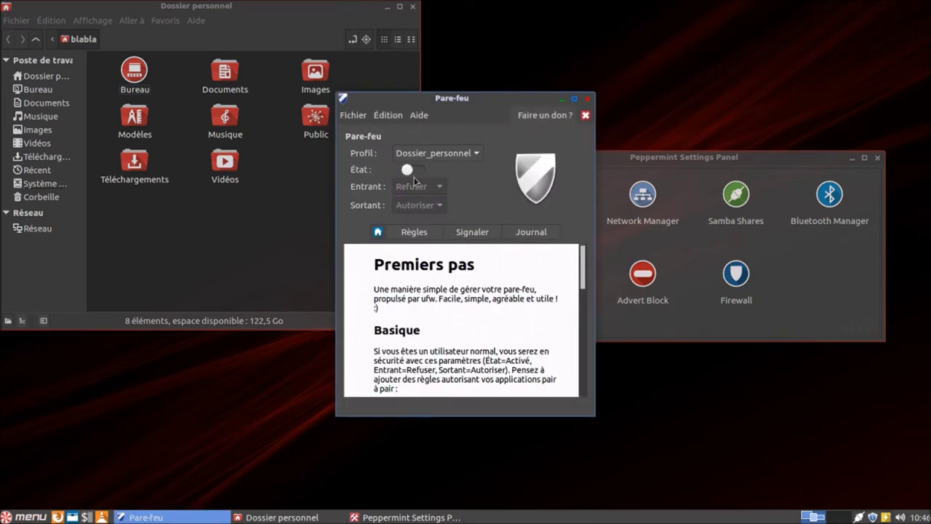
Turn the firewall on with incoming Refuser and outgoing Autoriser, then review the rules and log.
click(407, 171)
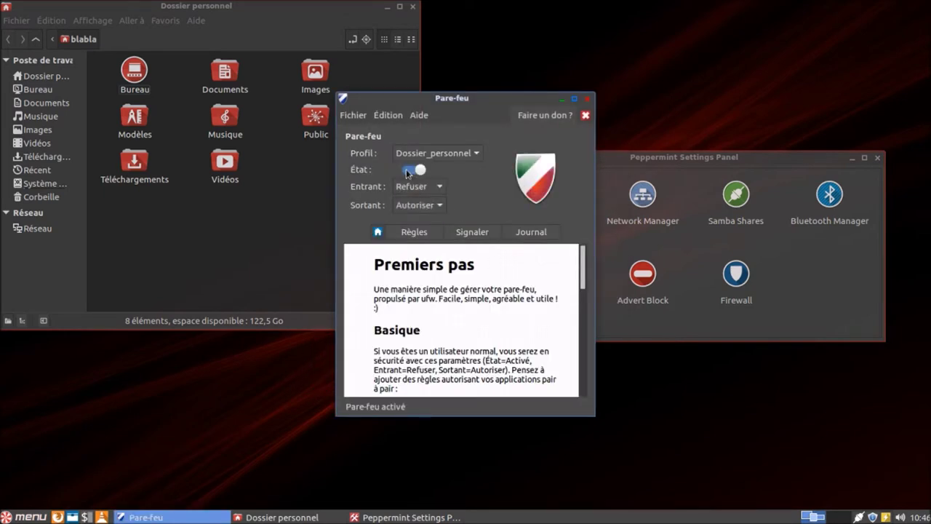
click(418, 191)
click(418, 188)
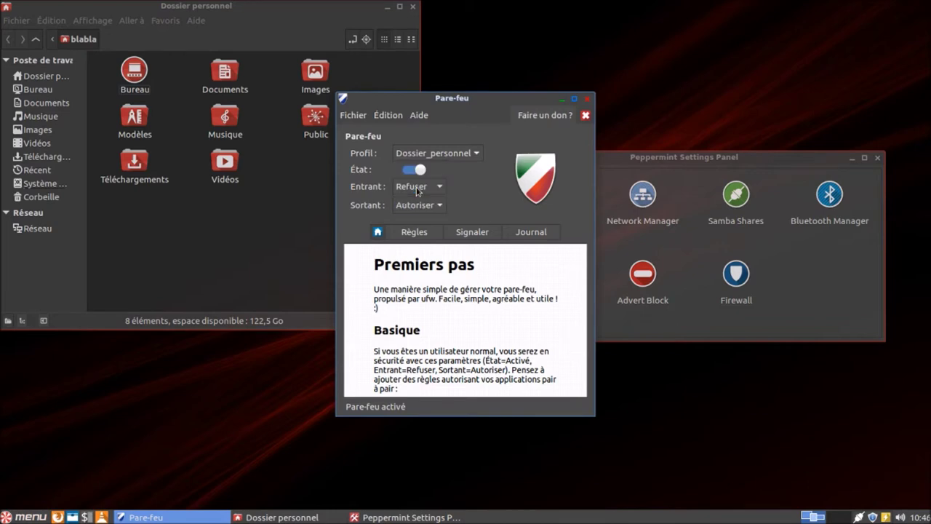
click(424, 205)
click(423, 205)
click(415, 232)
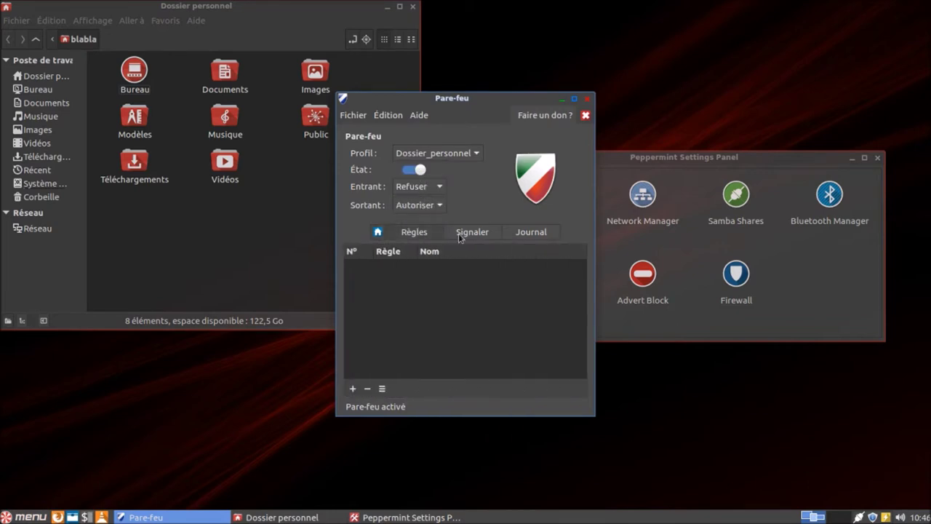
click(516, 236)
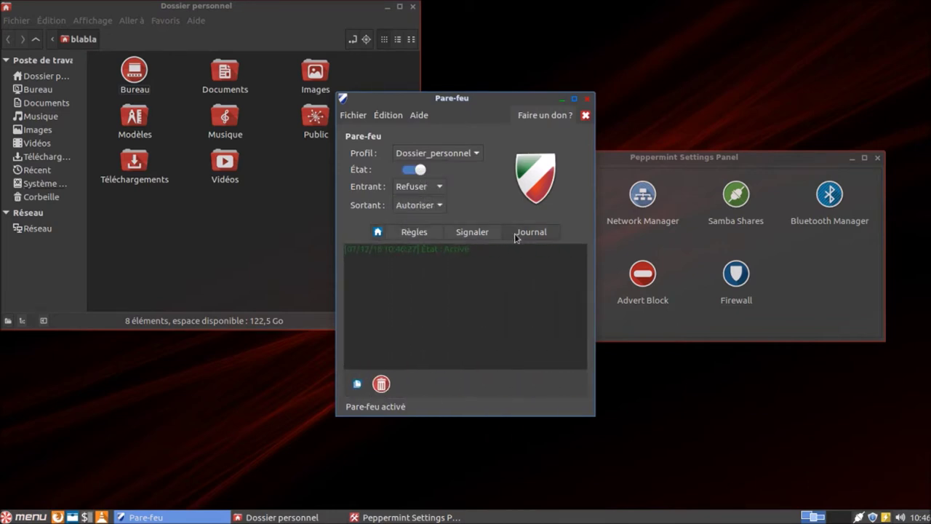
Switch the firewall to Désactivé, quit Gufw, and open System > users and groups settings.
click(420, 172)
click(367, 117)
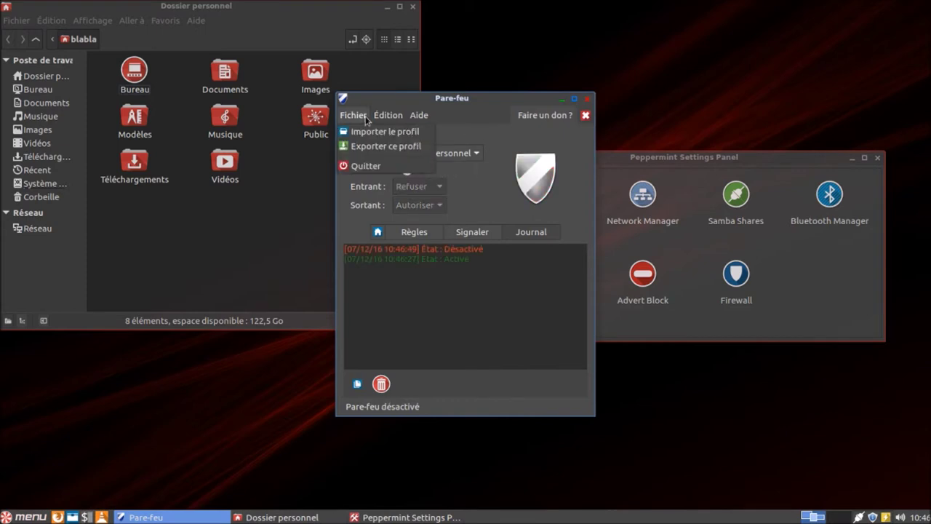
click(371, 168)
click(564, 318)
click(637, 218)
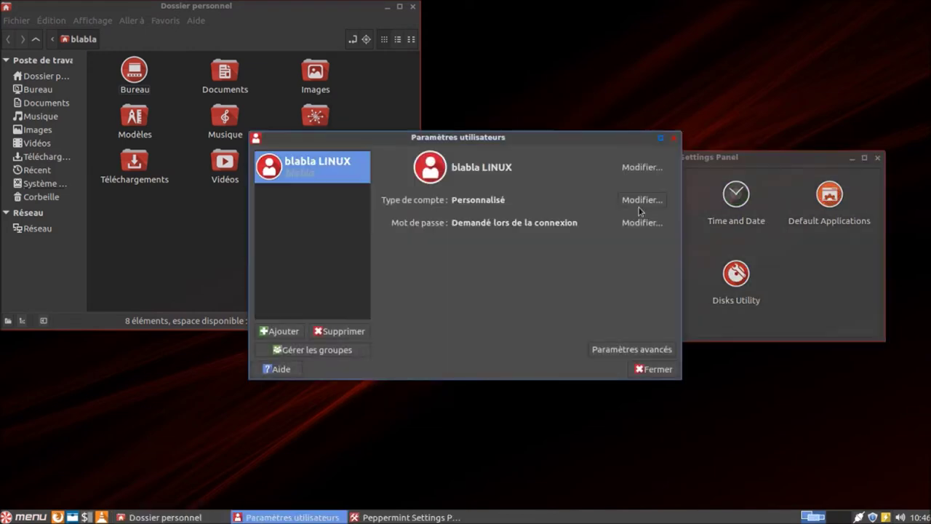
Add a new user account as administrator, entering its name and confirming its password.
click(284, 331)
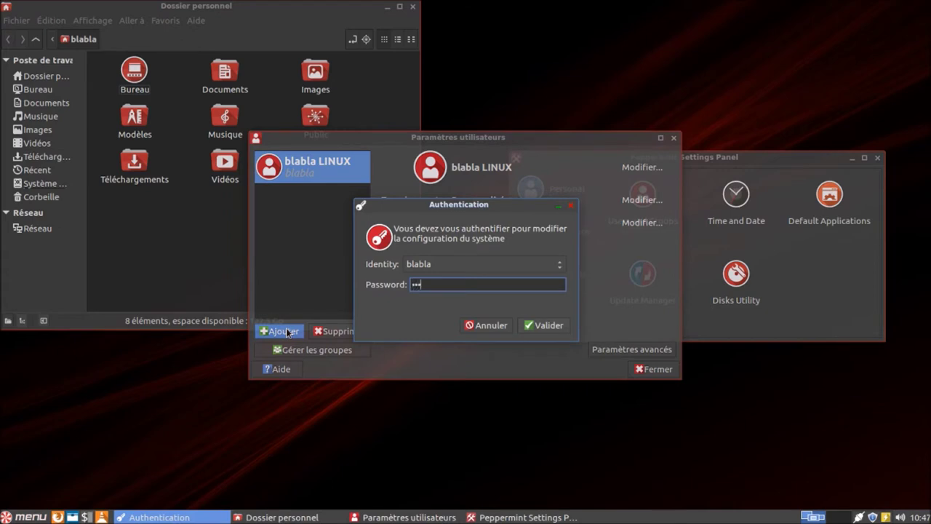
key(BackSpace)
key(BackSpace)
key(BackSpace)
key(BackSpace)
key(BackSpace)
key(BackSpace)
key(BackSpace)
key(BackSpace)
key(BackSpace)
key(BackSpace)
key(Return)
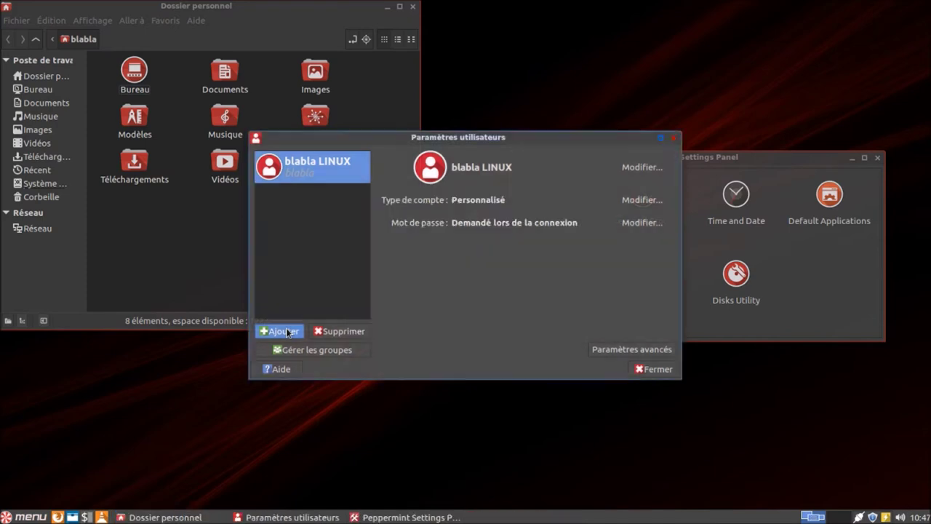
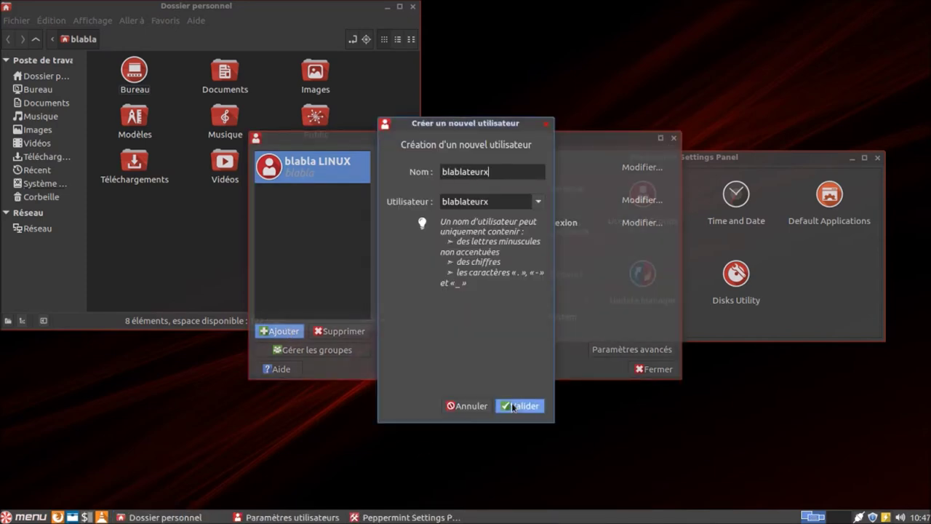
click(512, 406)
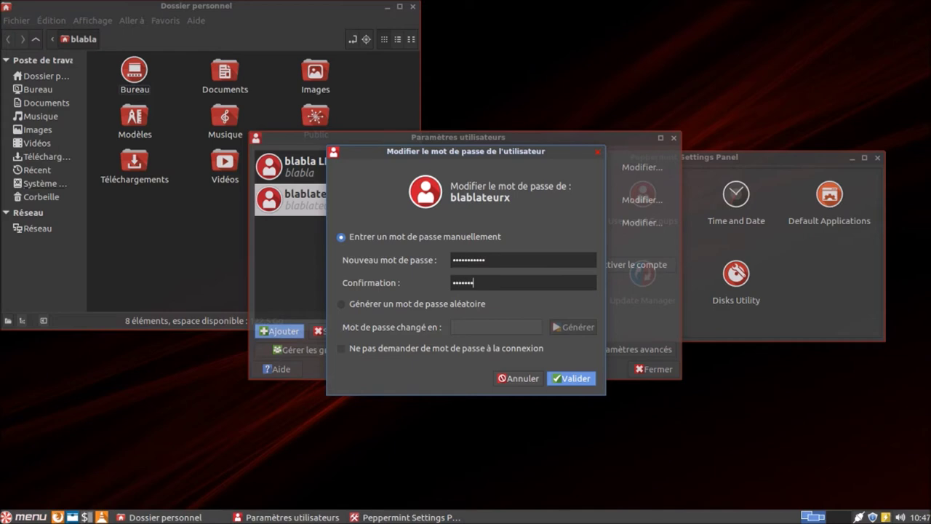
click(570, 378)
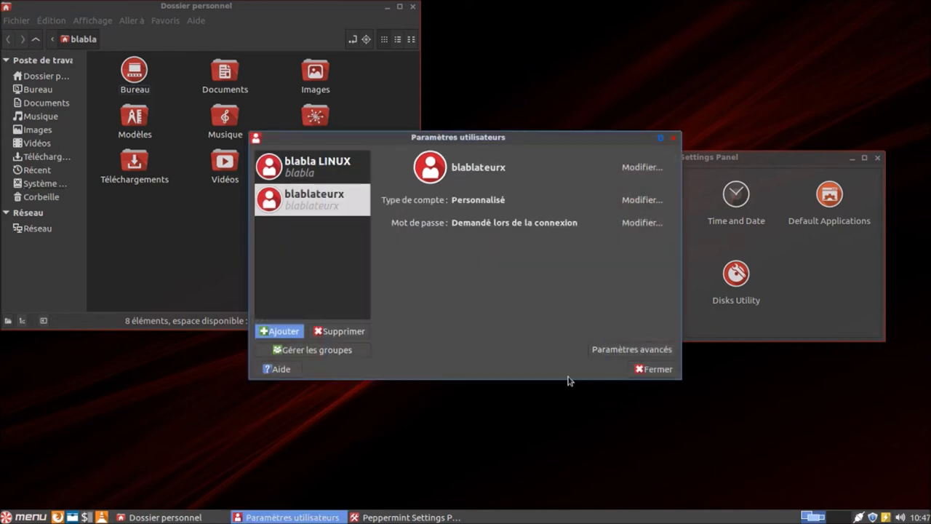
Review the new user's privileges and home folder settings, cancel without changes, and close user settings.
click(599, 350)
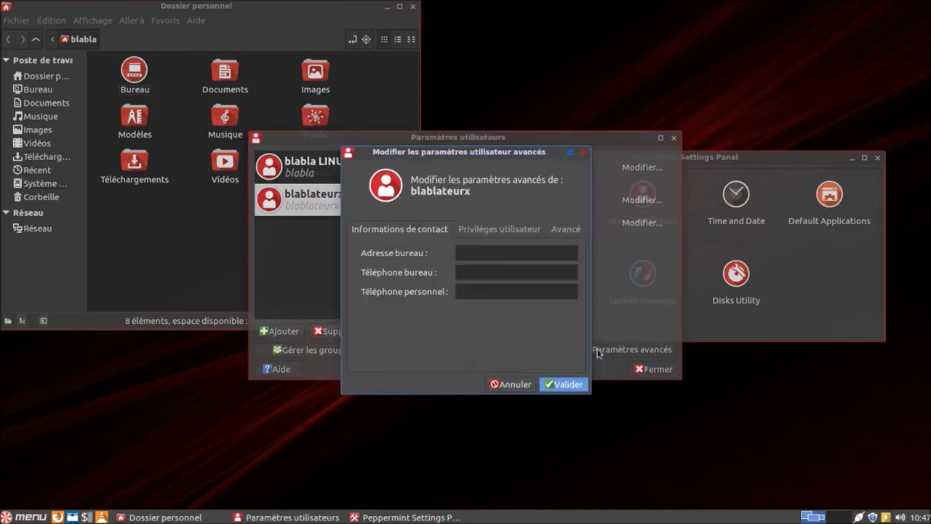
click(515, 230)
click(565, 230)
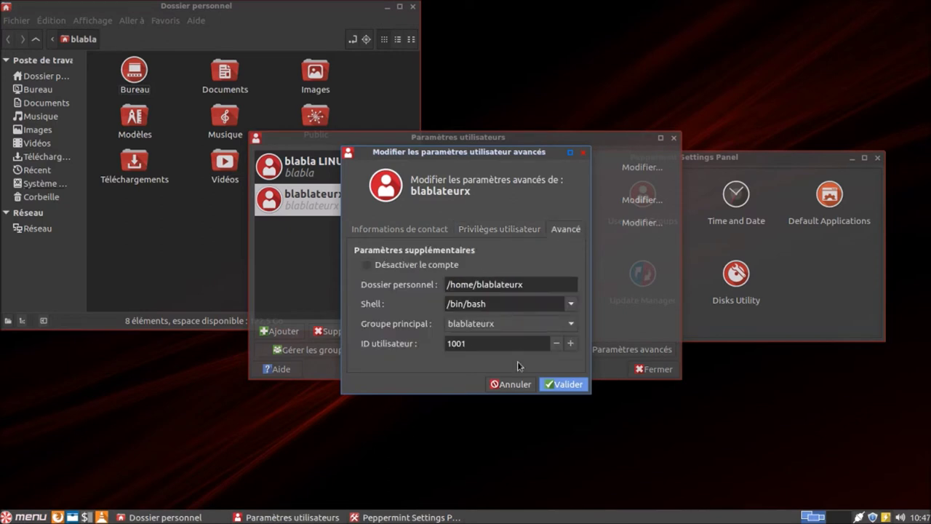
click(517, 385)
click(643, 372)
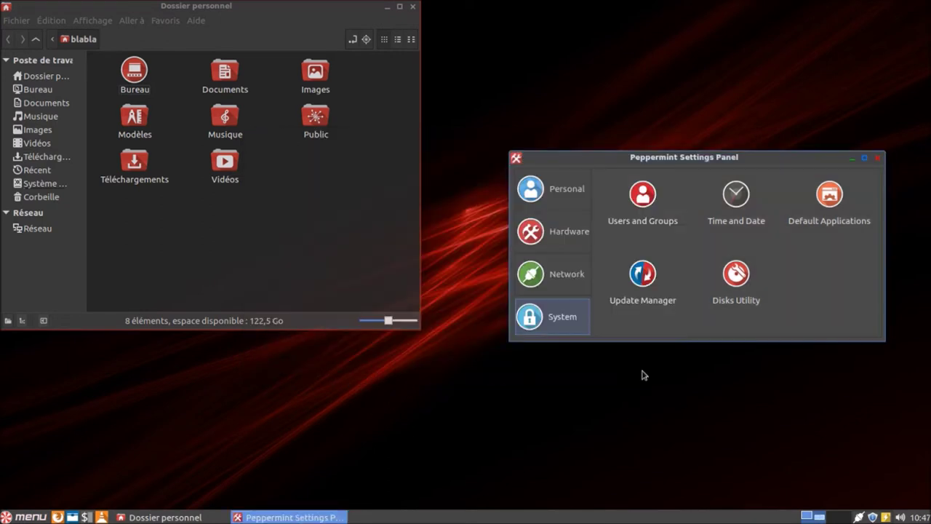
click(726, 210)
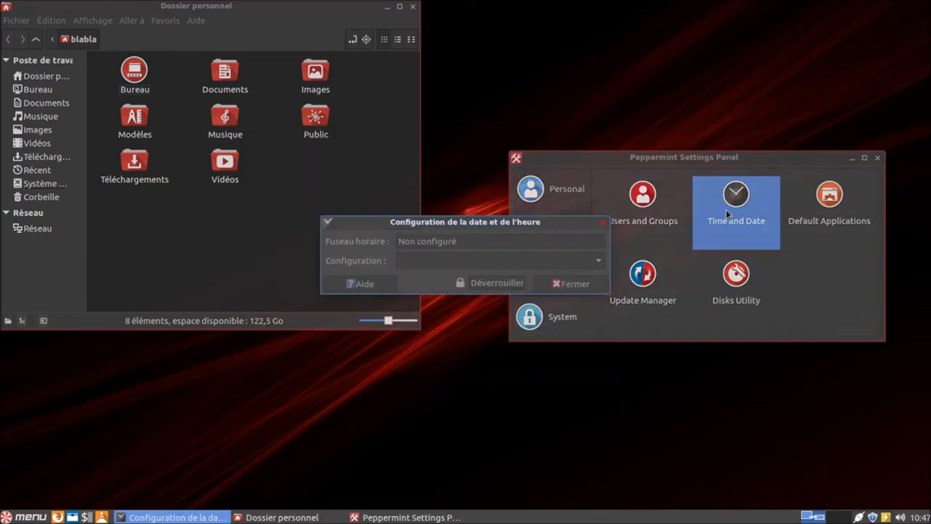
click(562, 284)
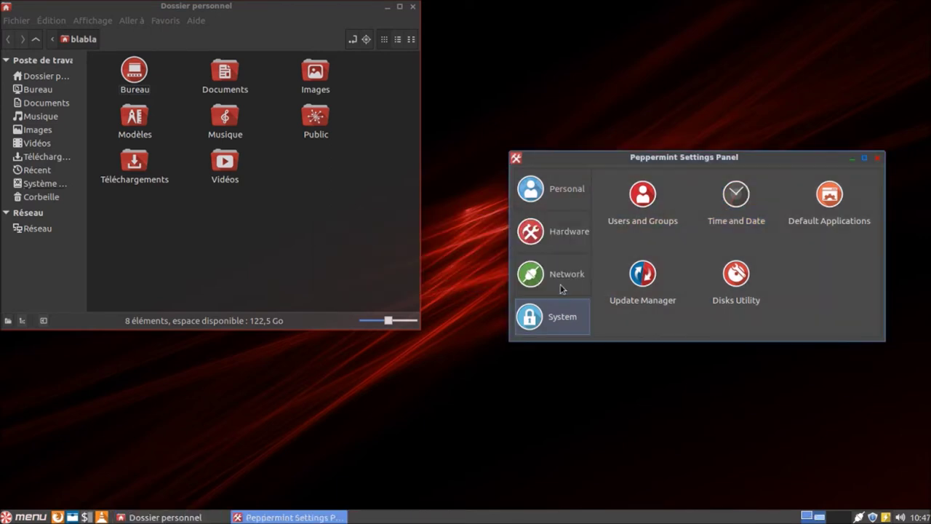
click(857, 211)
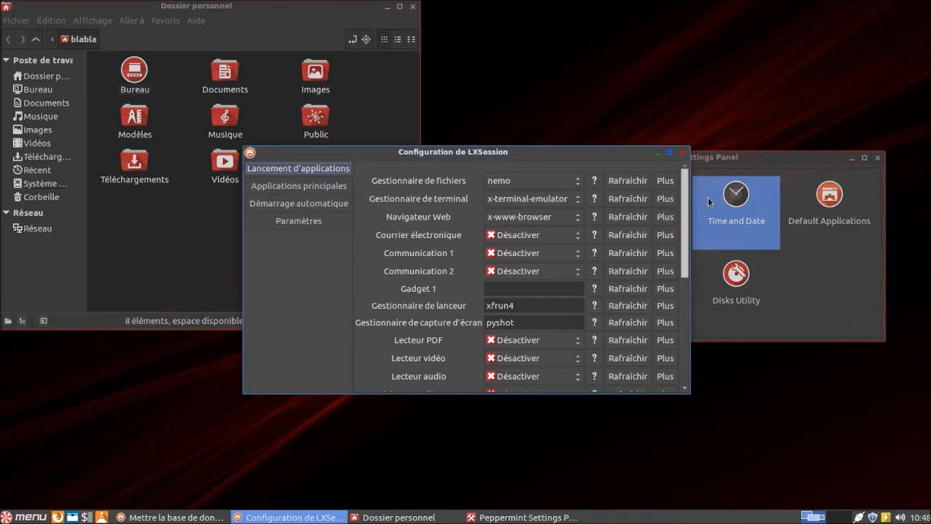
click(669, 153)
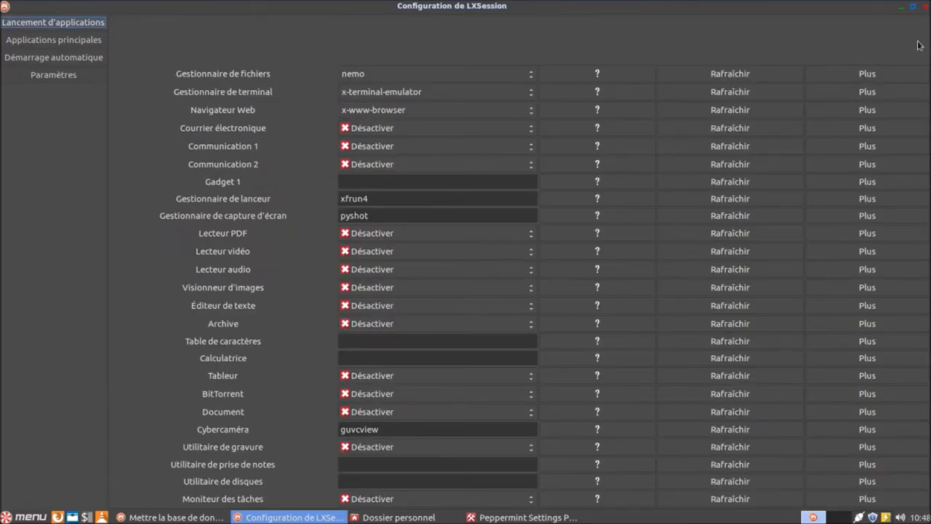
click(81, 40)
click(63, 56)
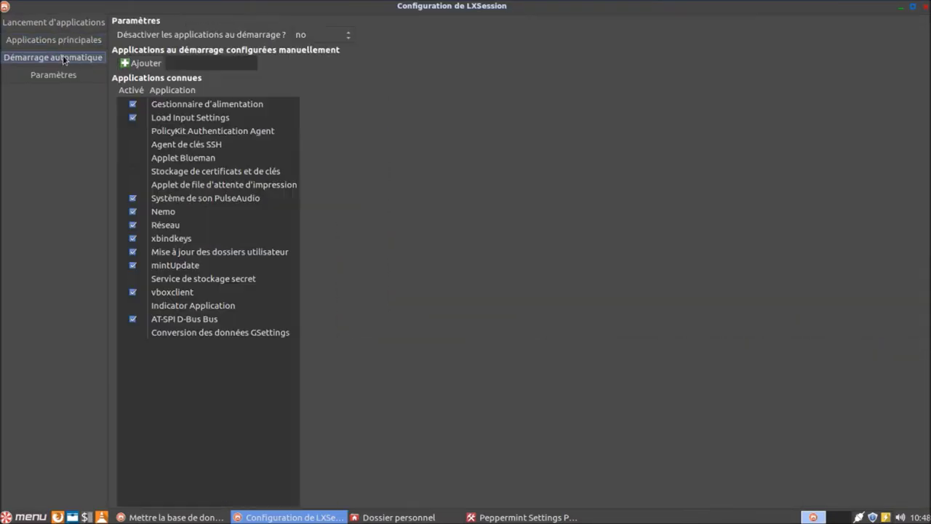
click(63, 77)
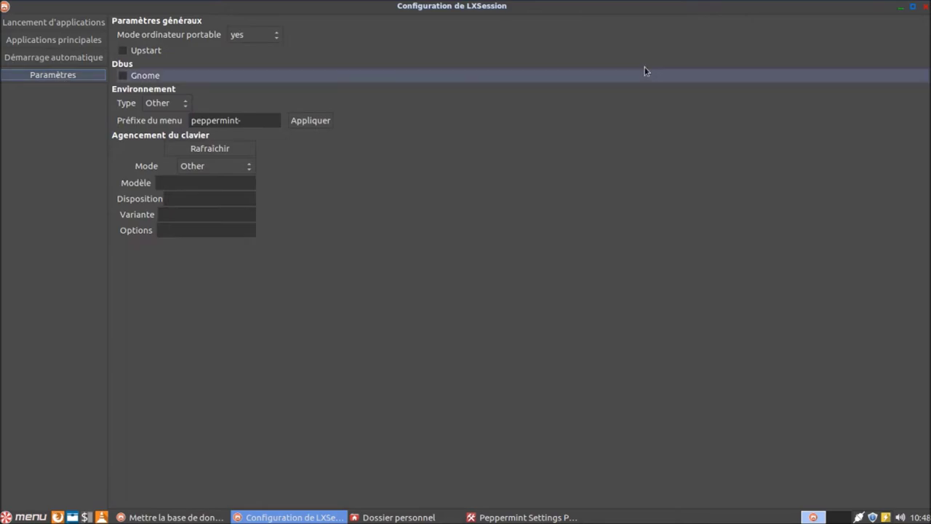
click(926, 6)
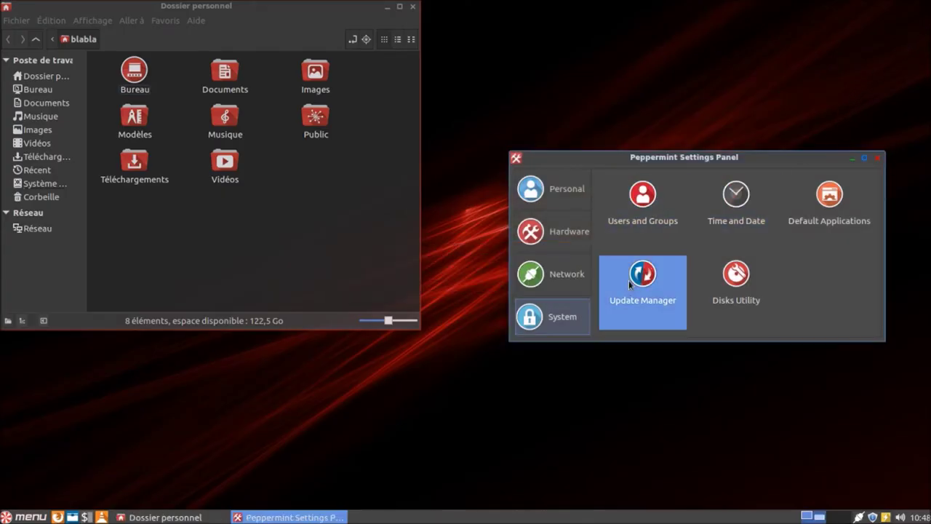
click(643, 283)
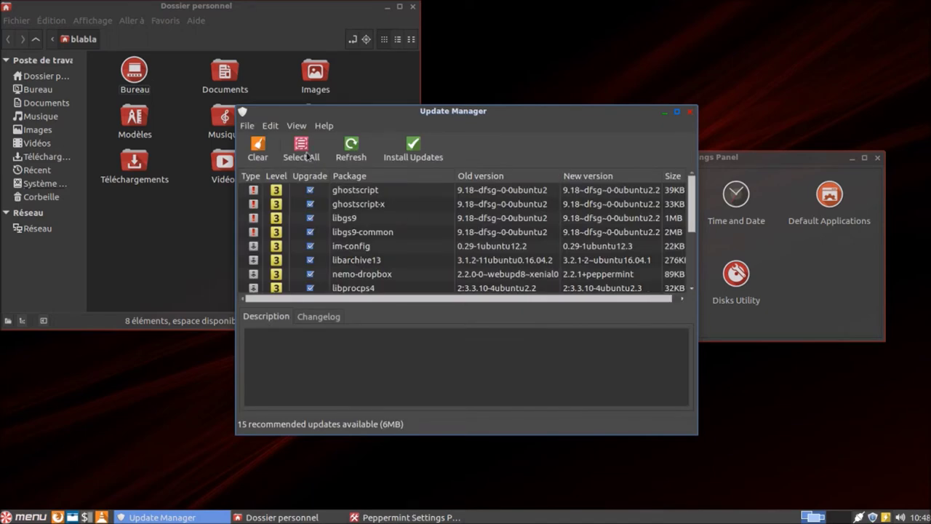
click(268, 128)
click(295, 140)
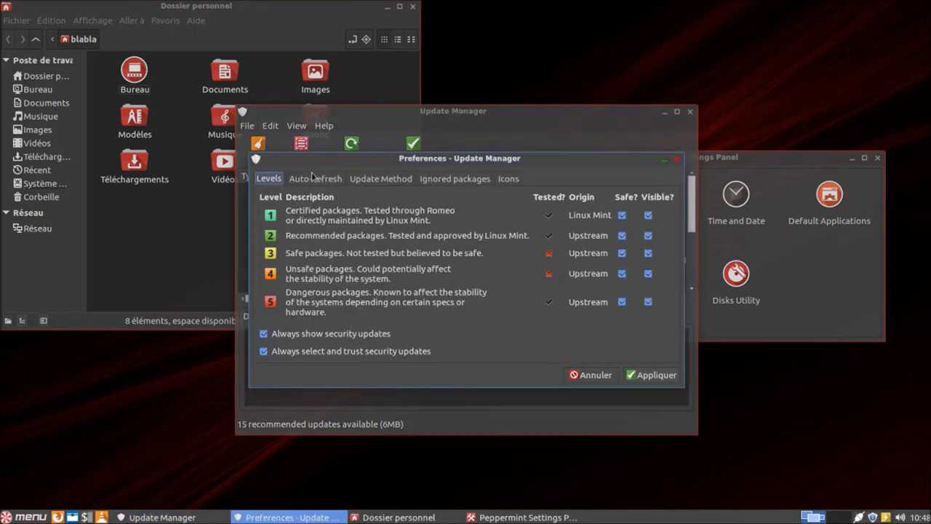
click(314, 180)
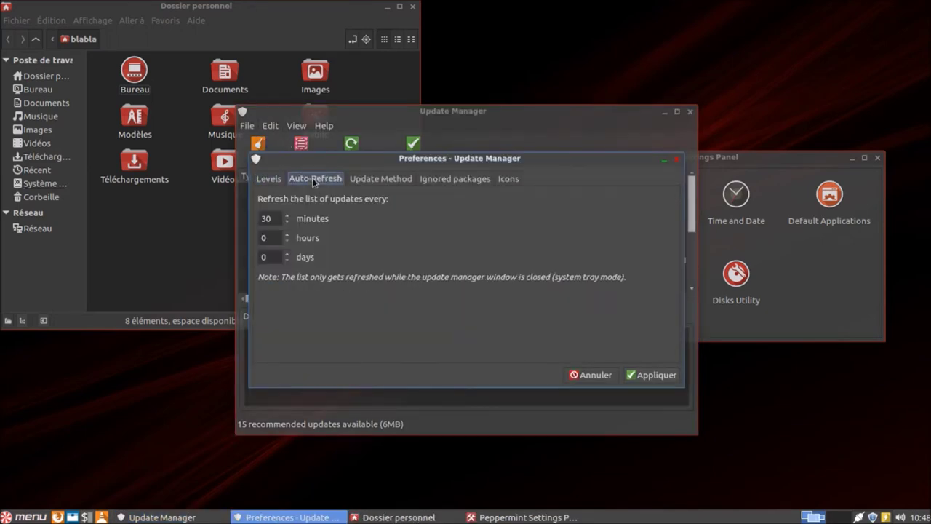
click(380, 180)
click(429, 179)
click(509, 179)
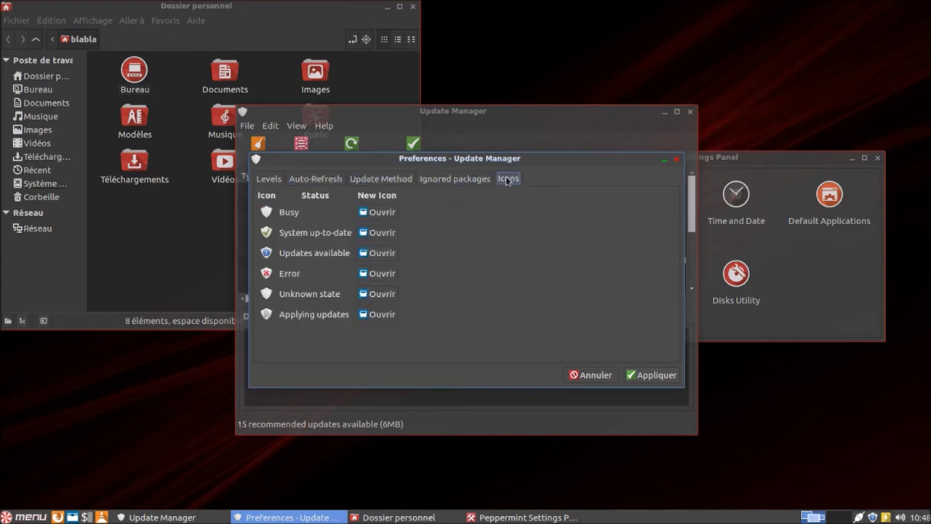
click(276, 180)
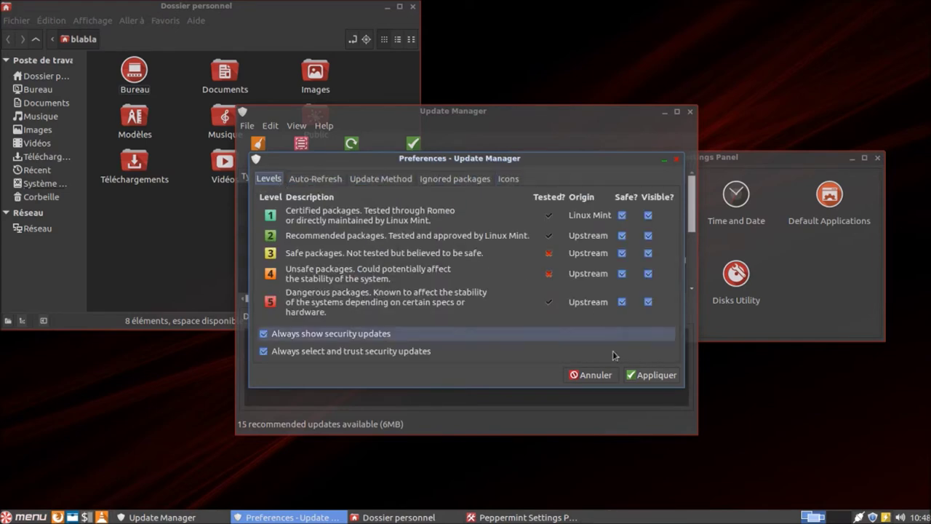
click(600, 376)
click(268, 125)
click(291, 127)
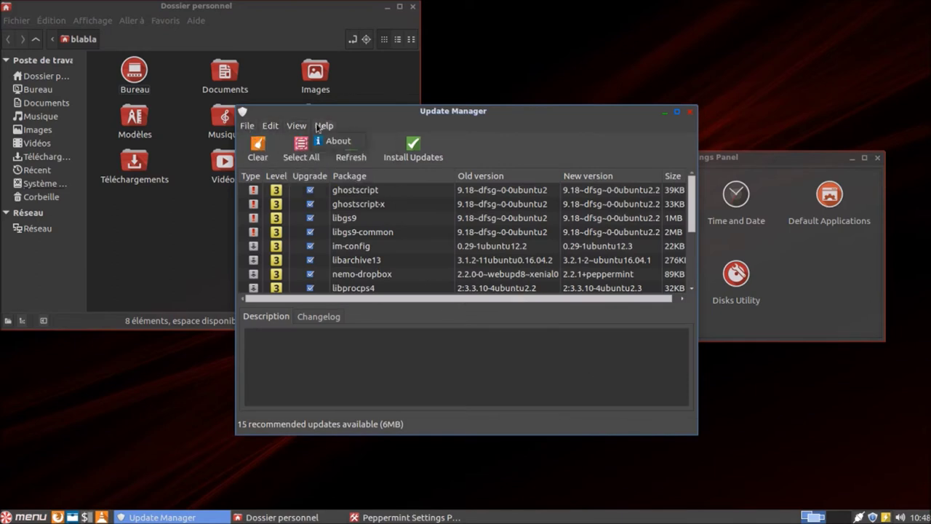
click(690, 111)
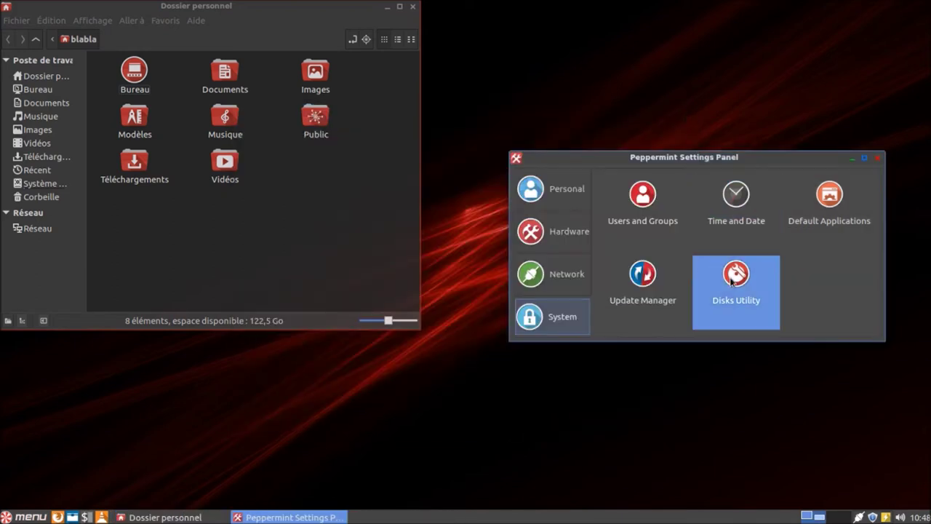
Enable write-cache settings for the 137 GB disk in Disks, authenticate, then close Disks and the Settings Panel.
click(737, 280)
click(632, 70)
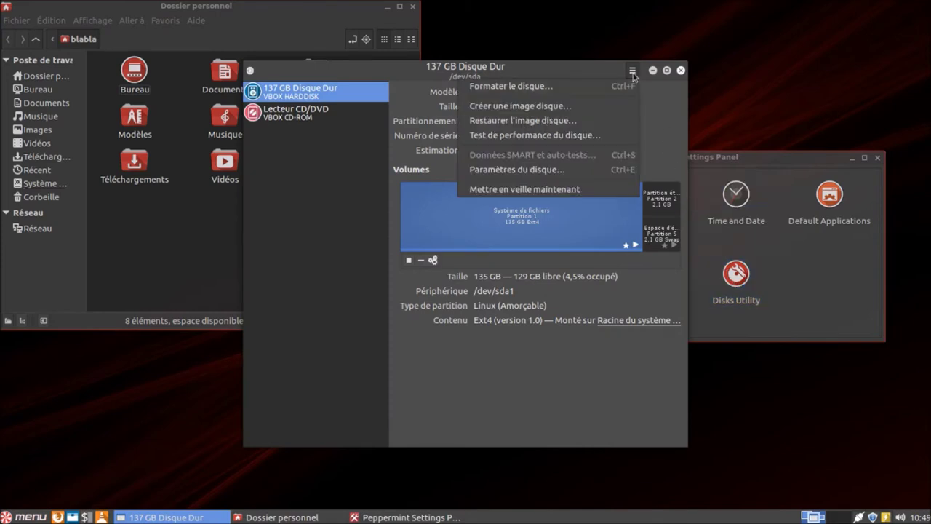
click(571, 172)
click(323, 193)
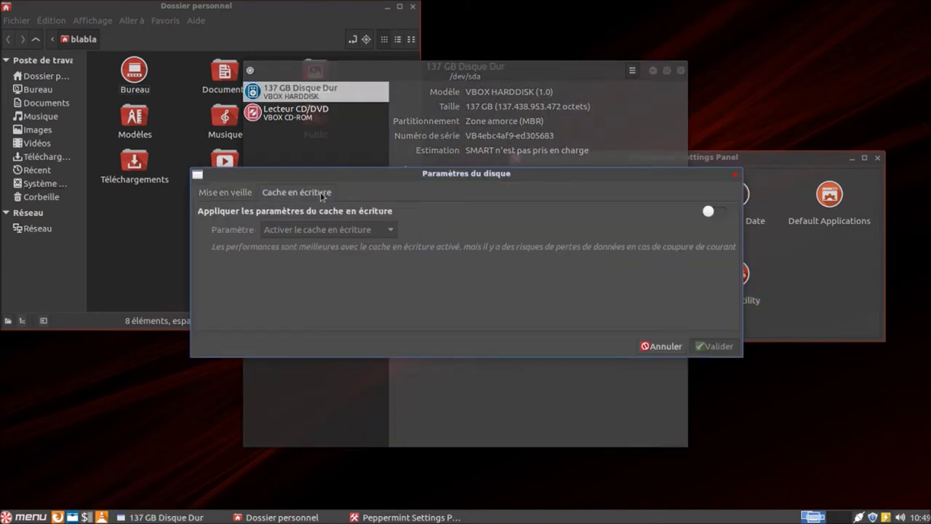
click(709, 211)
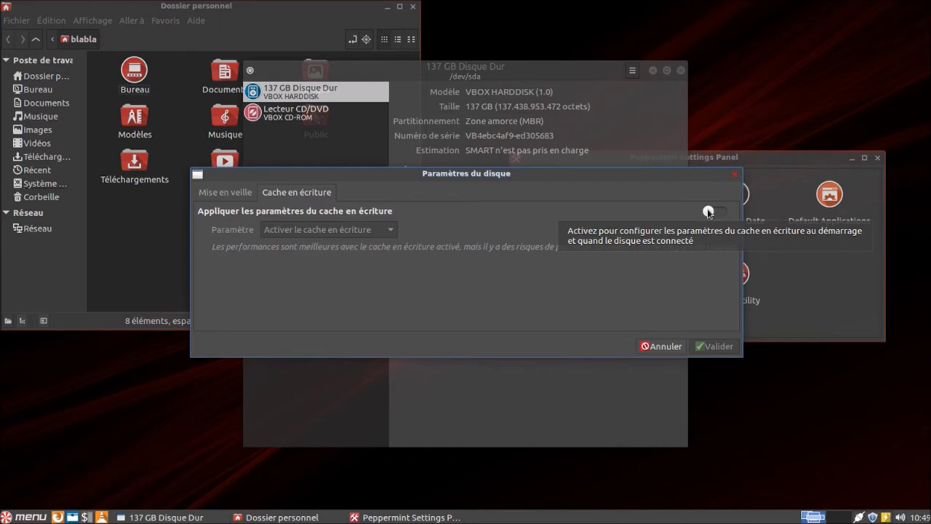
click(719, 347)
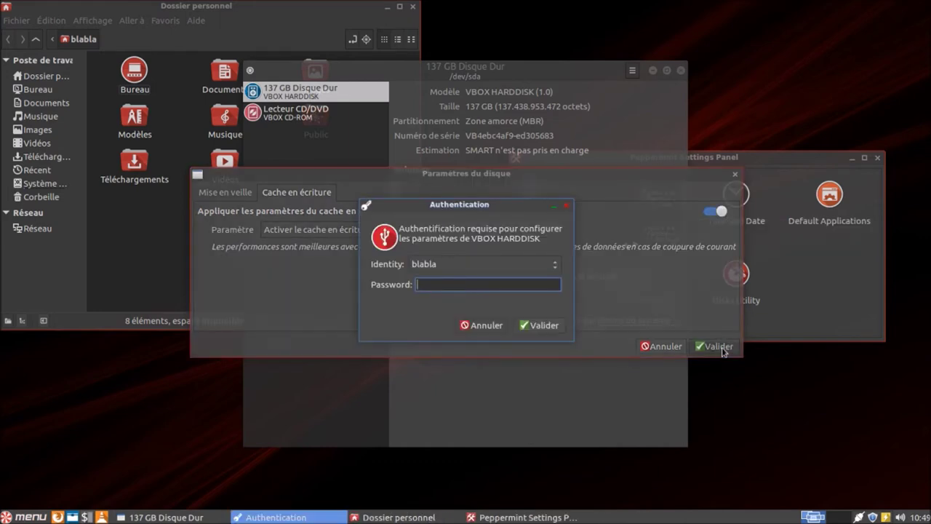
key(Return)
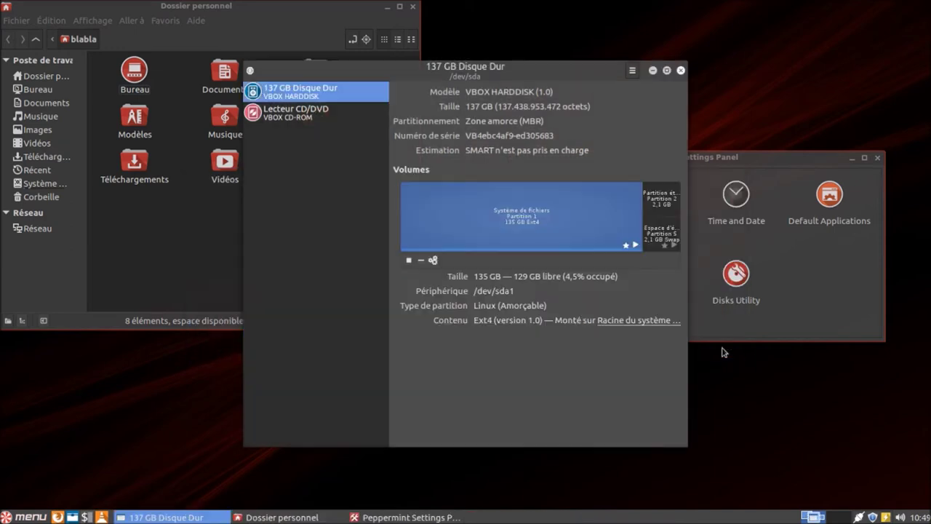
click(681, 70)
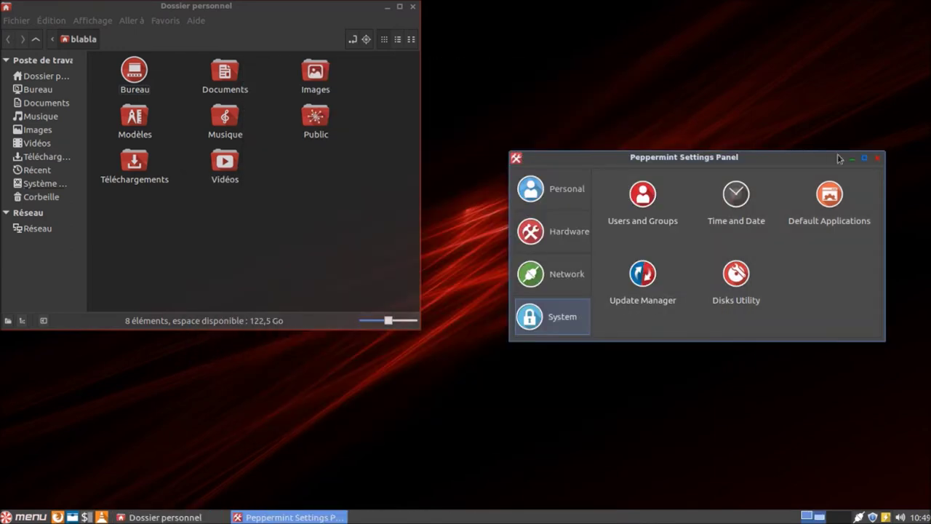
click(878, 157)
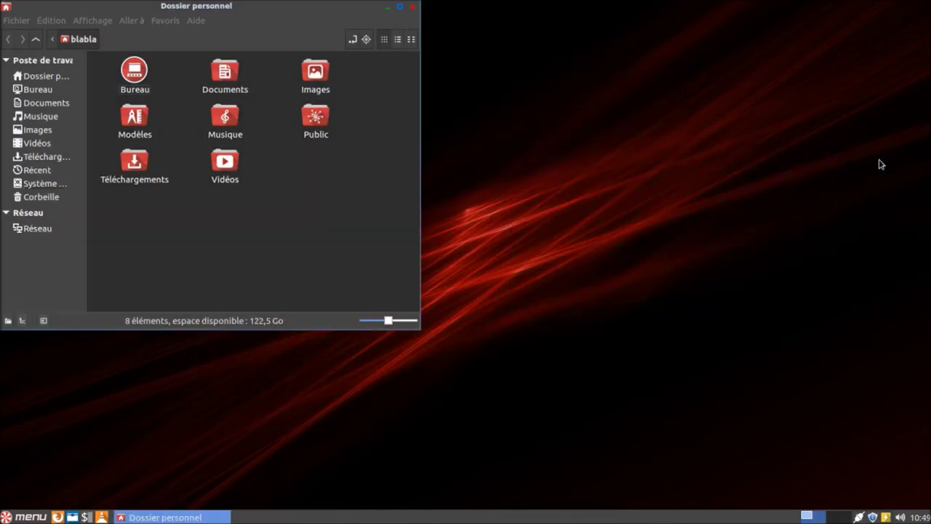
Close the home folder and launch Gestionnaire de mises à jour through a 'mise' menu search.
click(413, 8)
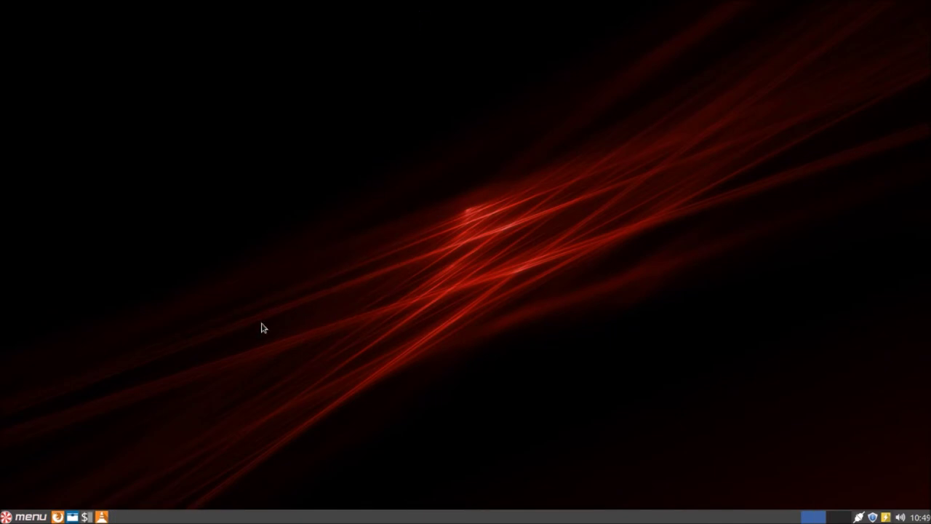
click(32, 517)
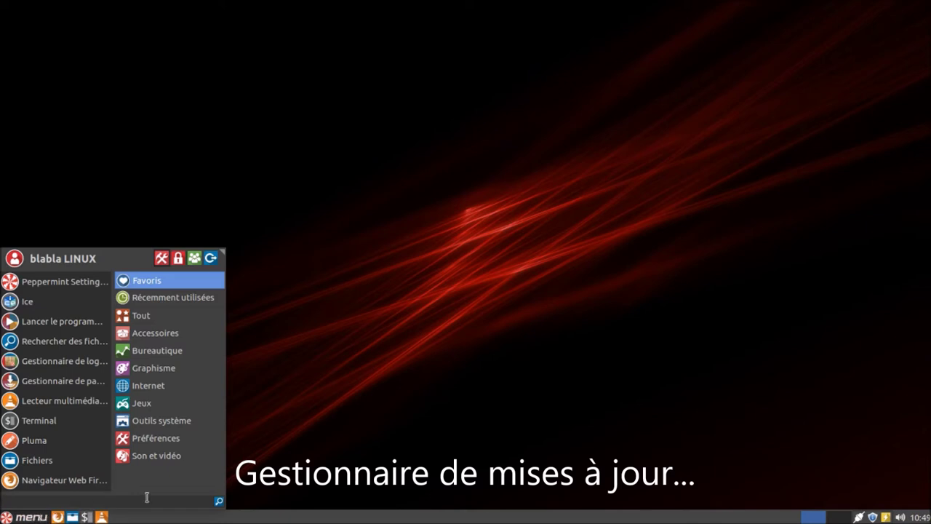
text(mise)
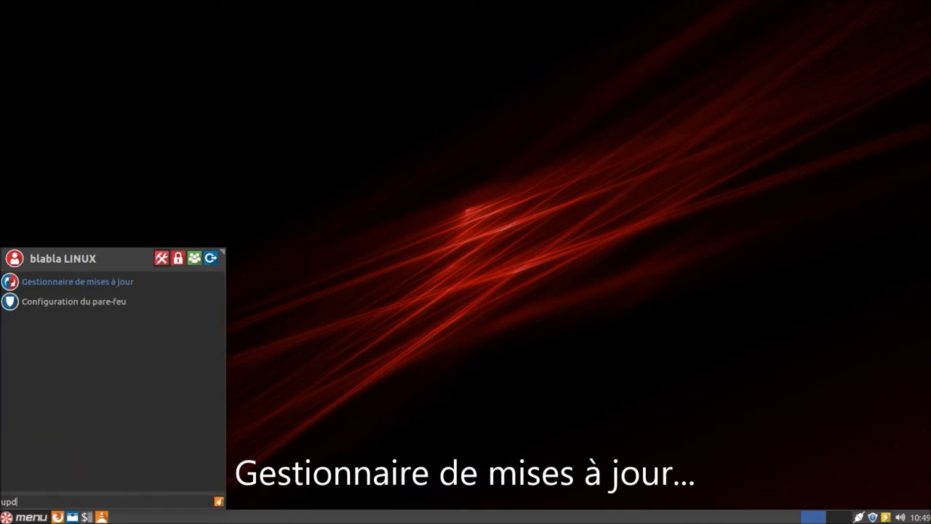
click(75, 284)
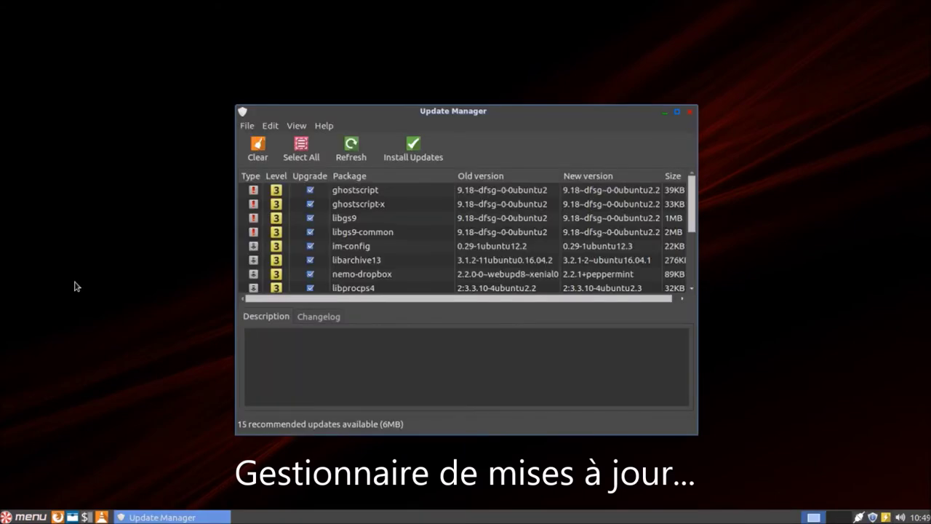
Start installing the 15 recommended updates and launch the task manager from Outils système.
click(412, 152)
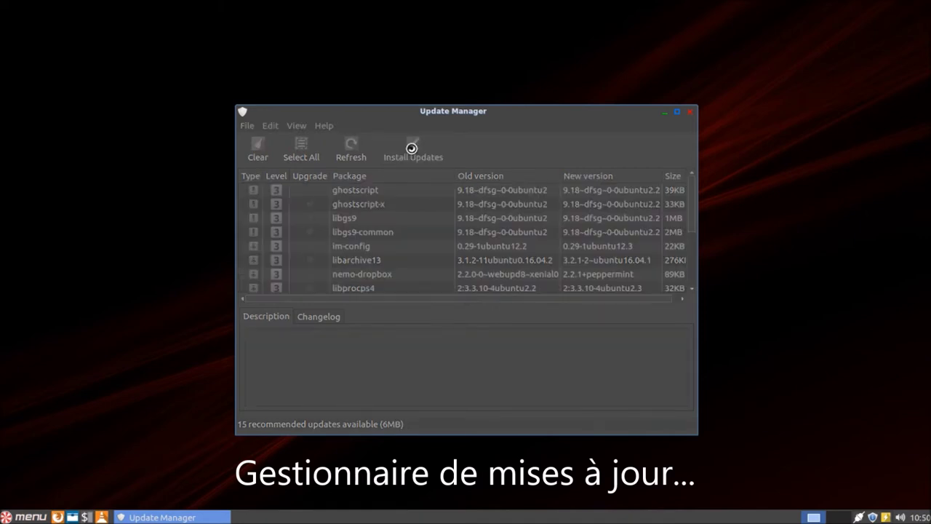
click(20, 516)
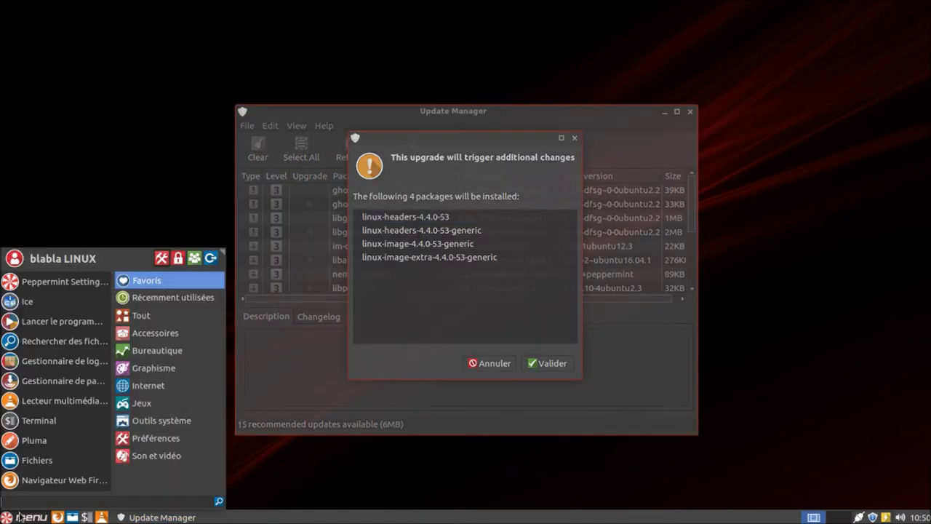
text(mon)
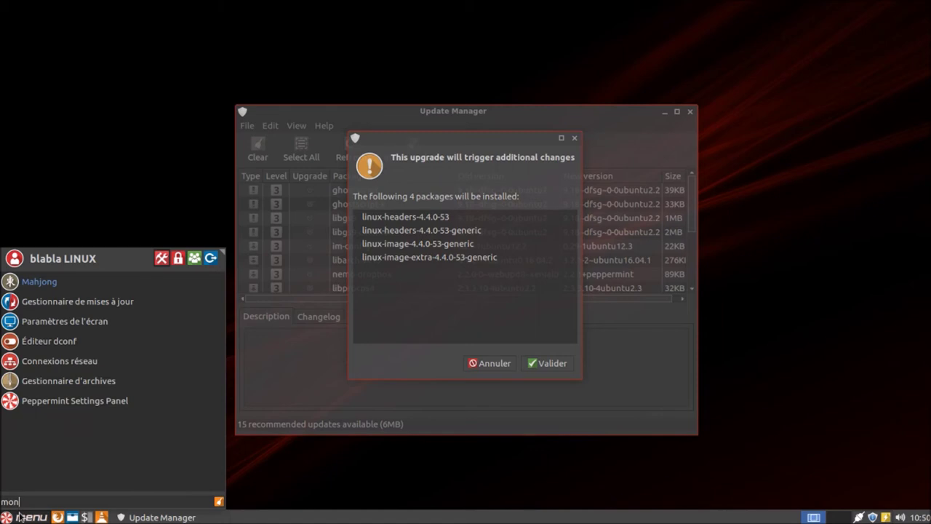
key(BackSpace)
key(BackSpace)
key(BackSpace)
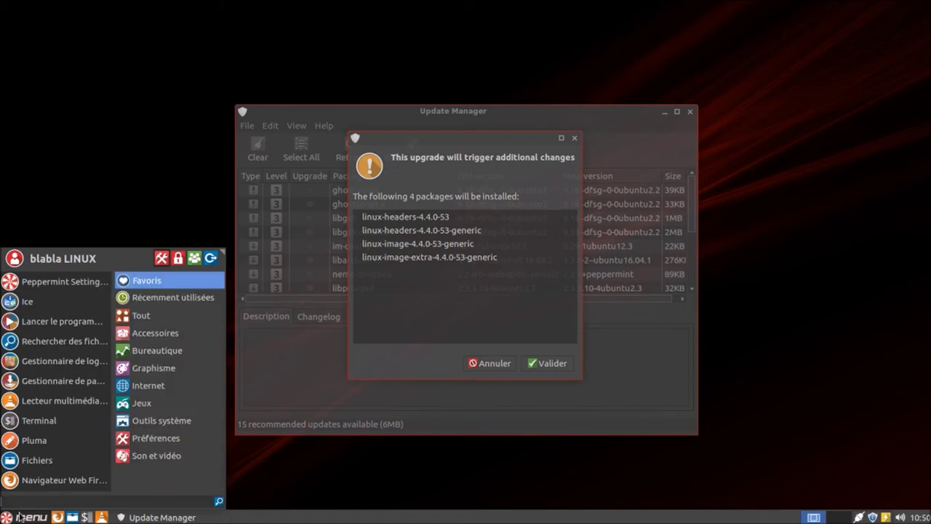
click(154, 425)
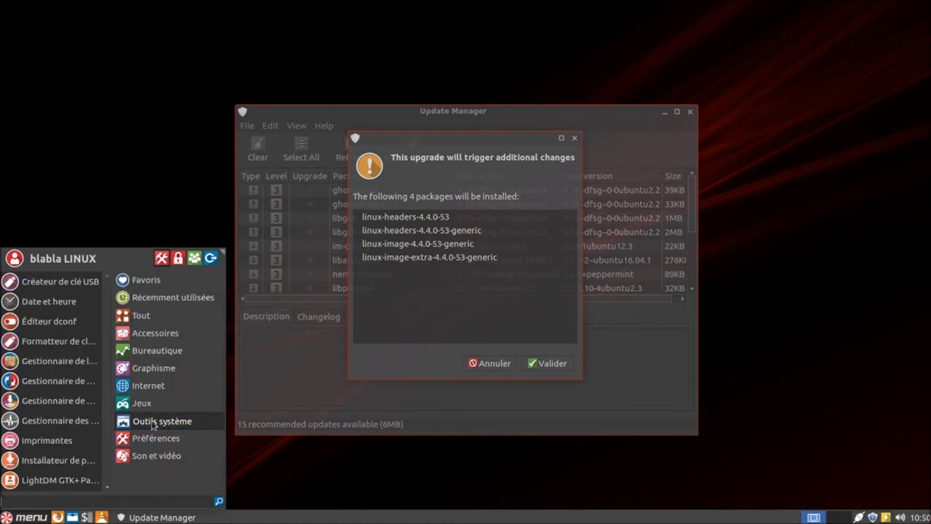
click(86, 422)
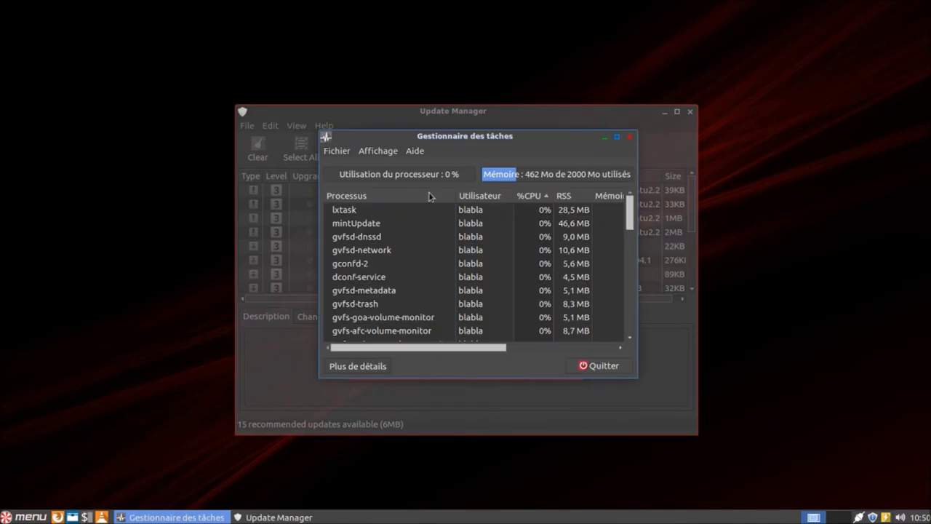
drag(471, 141, 179, 31)
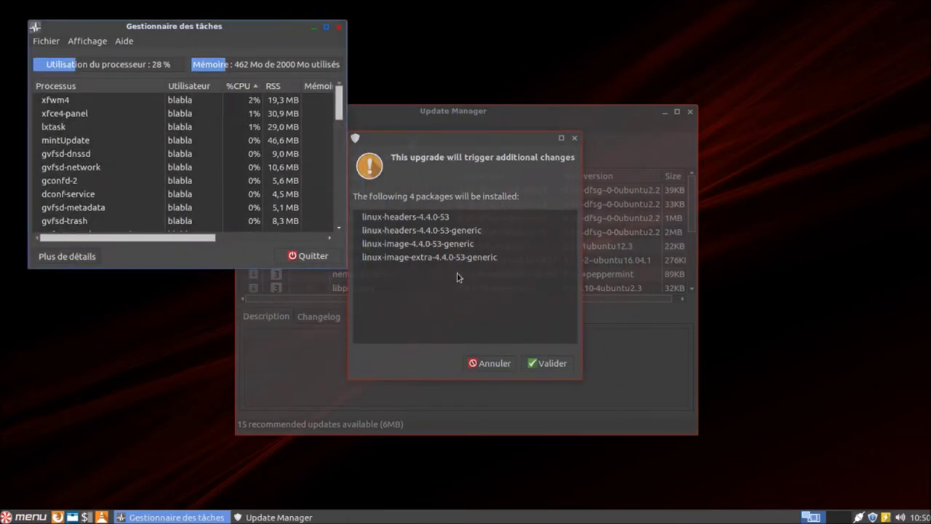
Accept the four extra kernel packages, authorize with the password, follow the detailed progress, and close the task manager.
click(547, 363)
text(****)
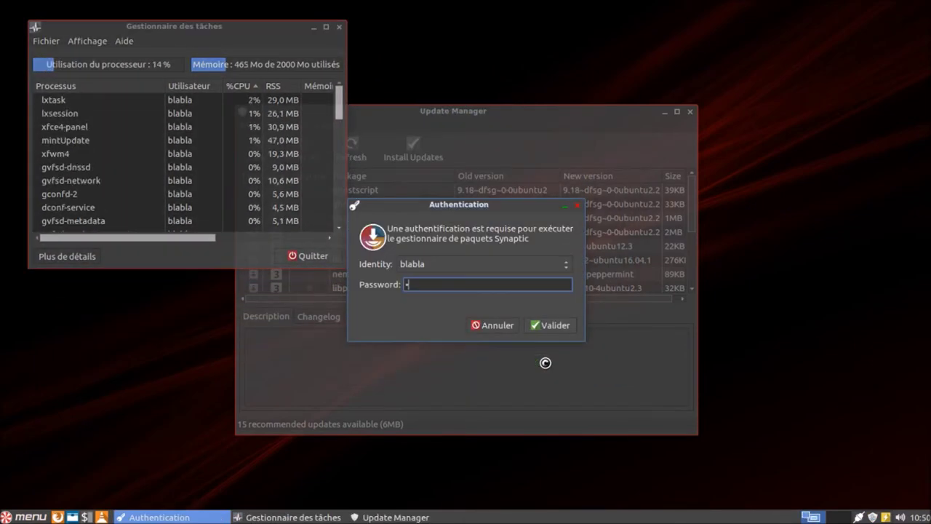
key(Return)
drag(574, 115, 713, 109)
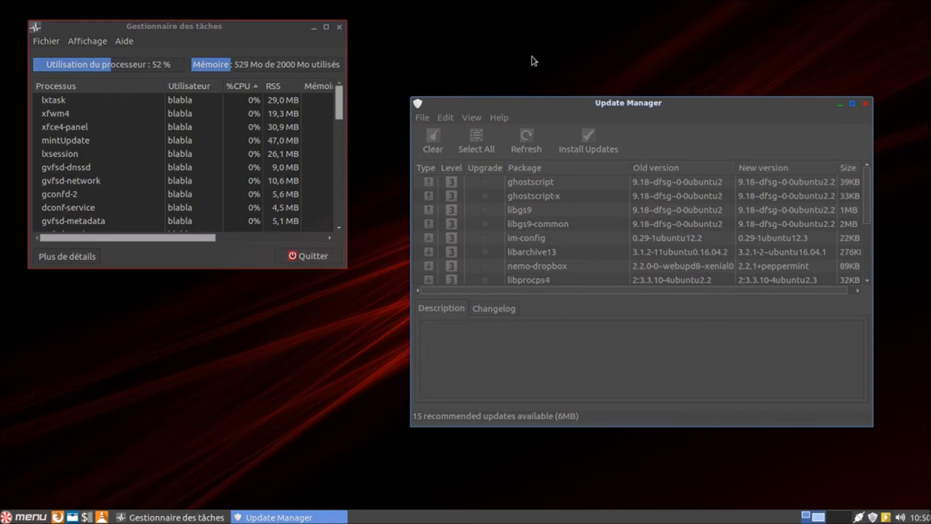
click(432, 264)
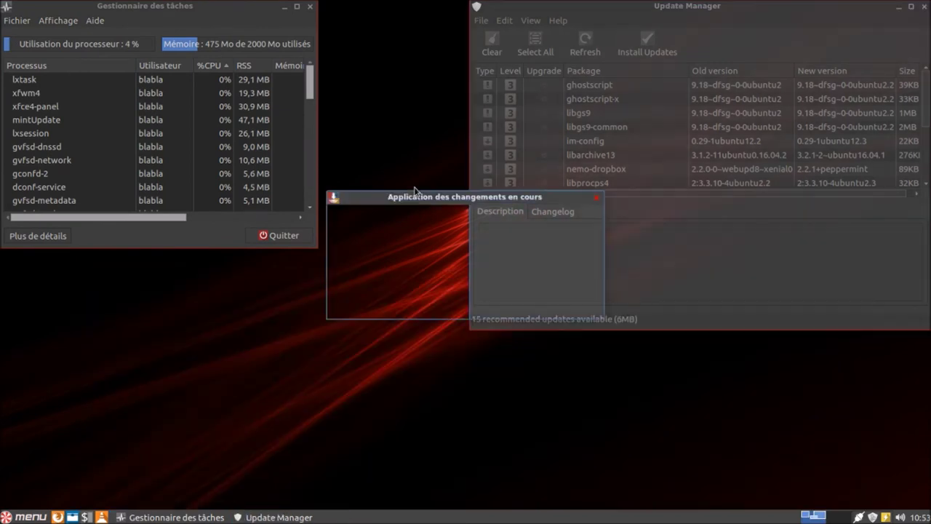
click(348, 282)
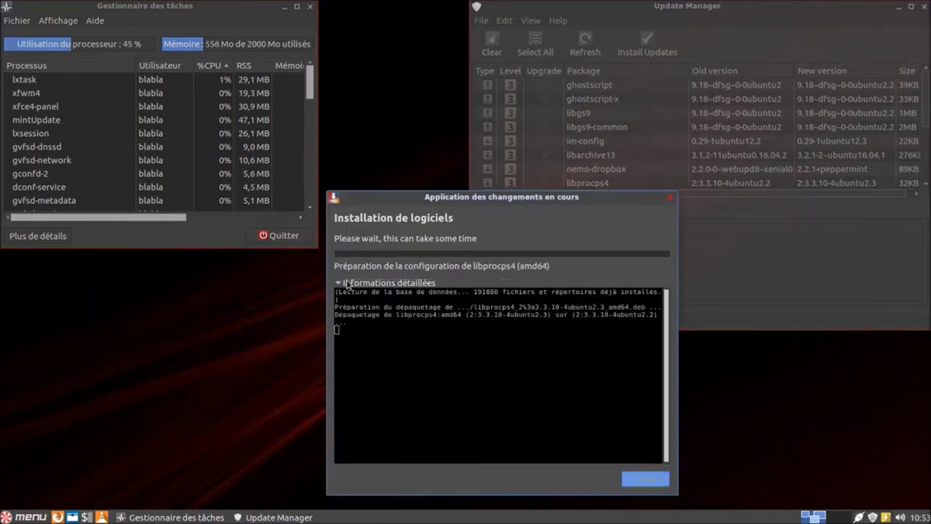
drag(443, 197, 429, 209)
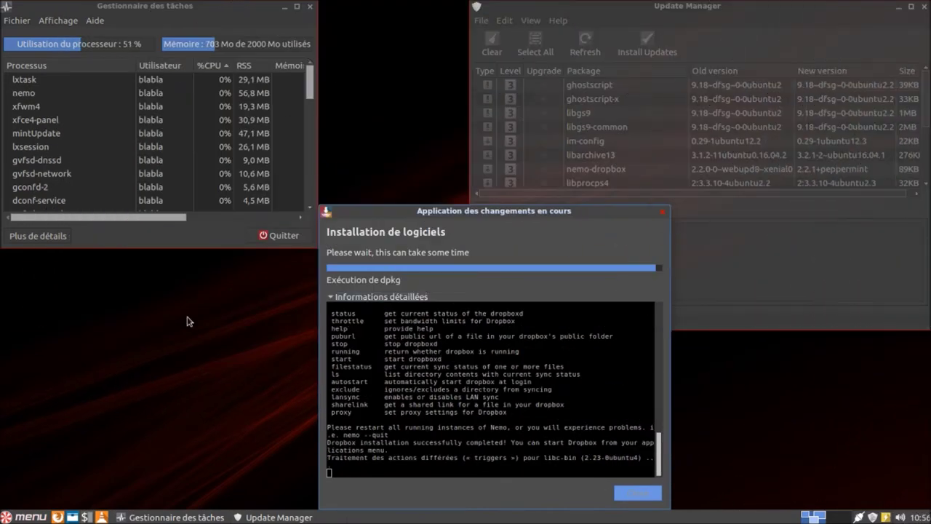
key(alt+F4)
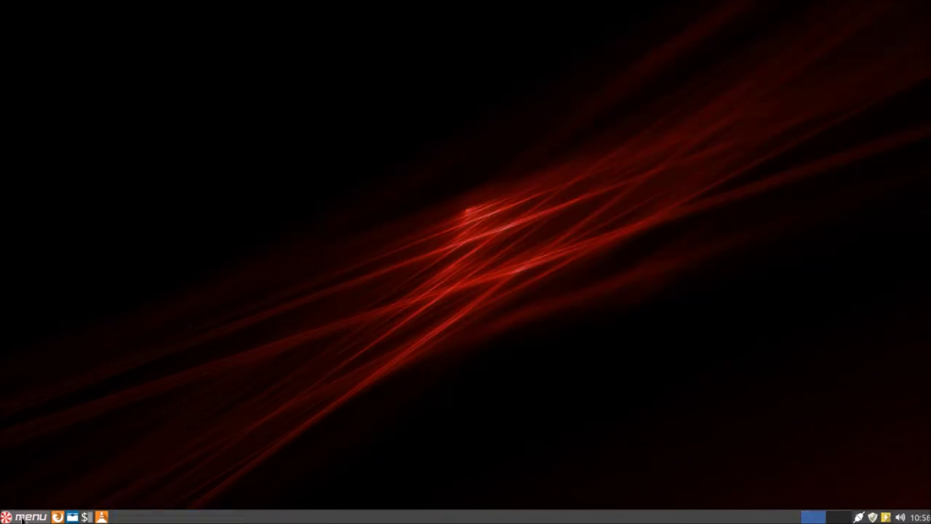
Launch Gestionnaire d'archives and Liste des applications from Accessoires, placing the list top-left.
click(23, 517)
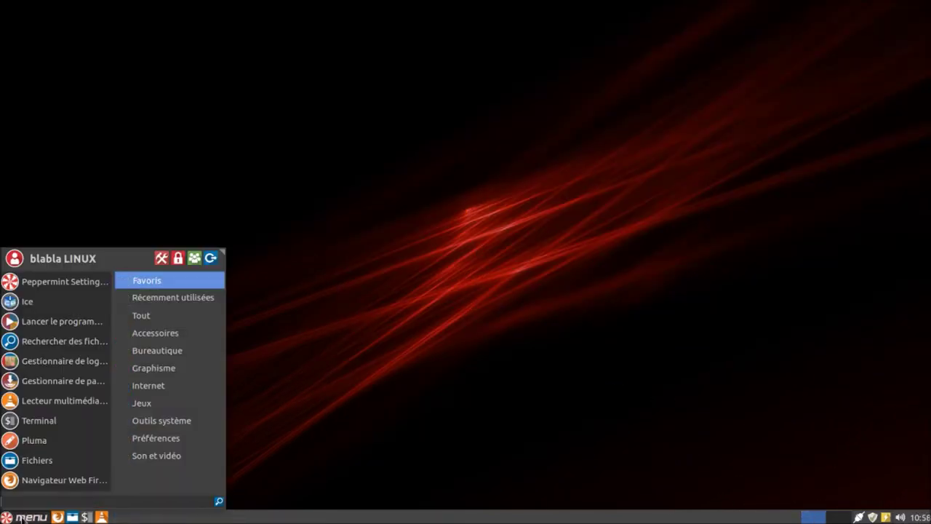
click(155, 333)
drag(223, 251, 360, 160)
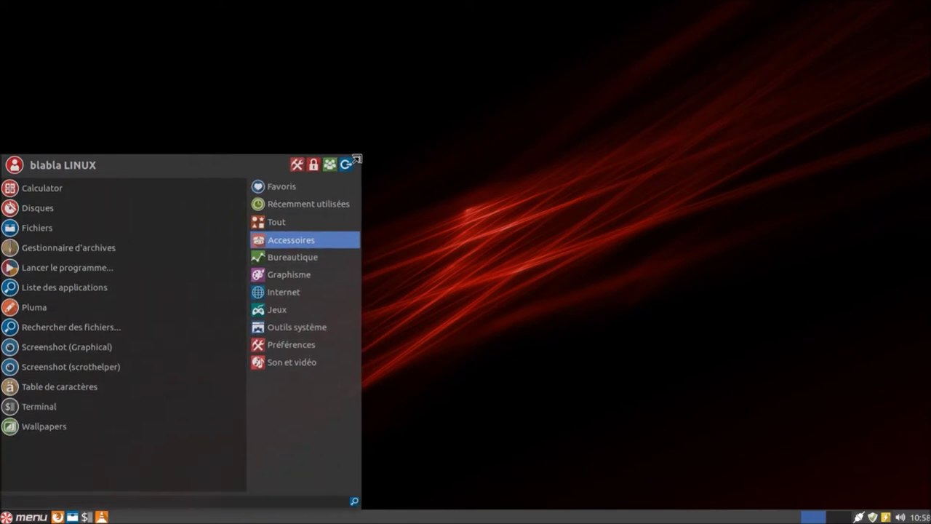
click(51, 246)
click(29, 518)
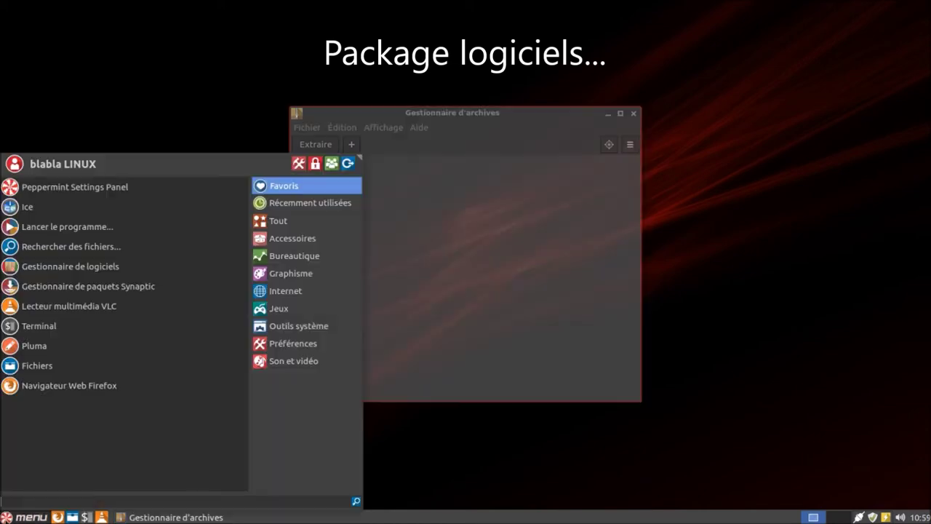
click(291, 238)
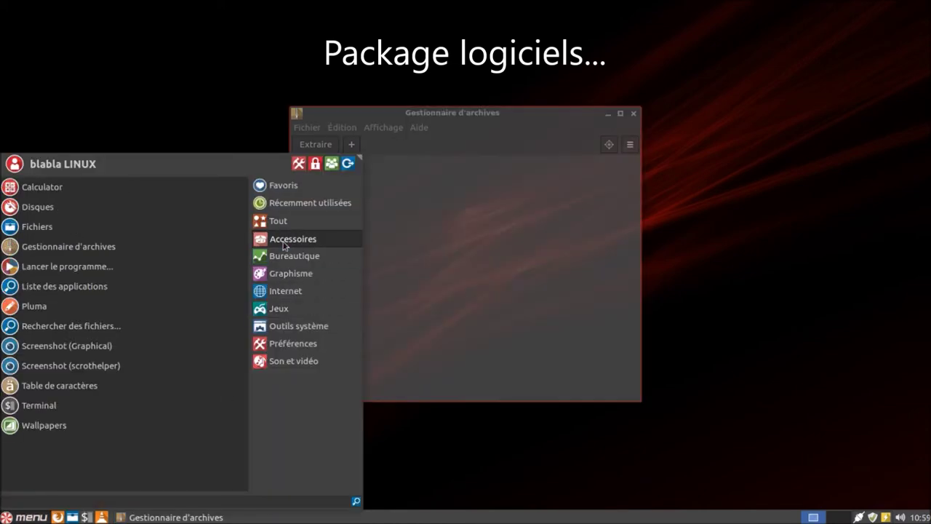
click(62, 288)
drag(436, 136, 126, 64)
Launch Pluma from Accessoires and open a Terminal through a 'ter' menu search.
click(29, 517)
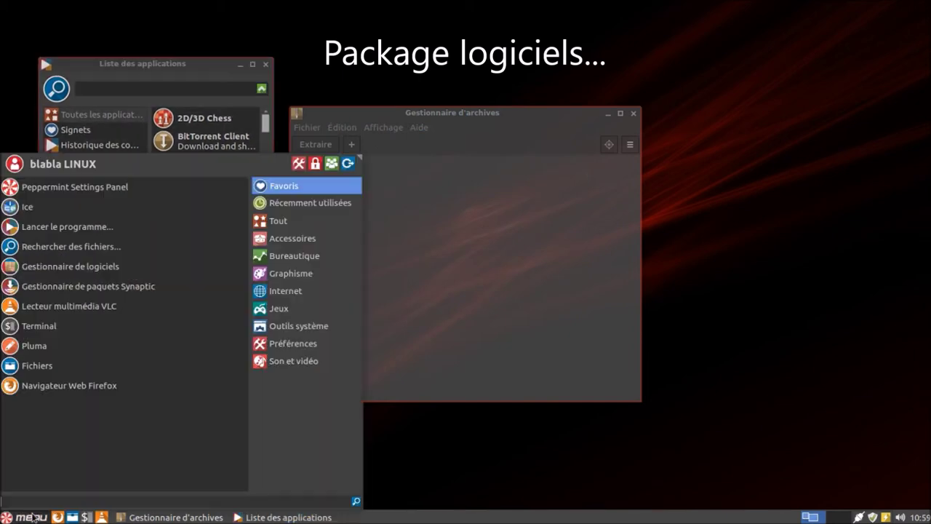
click(297, 240)
click(35, 308)
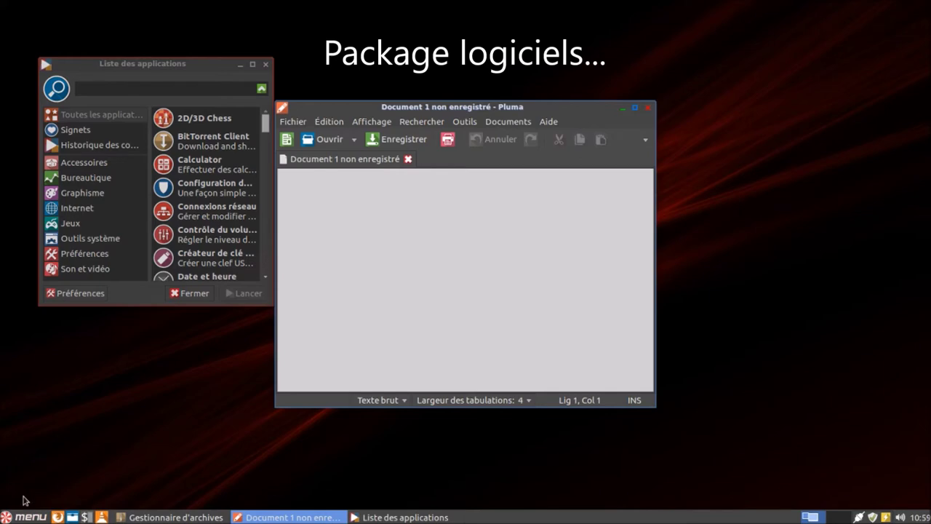
click(23, 518)
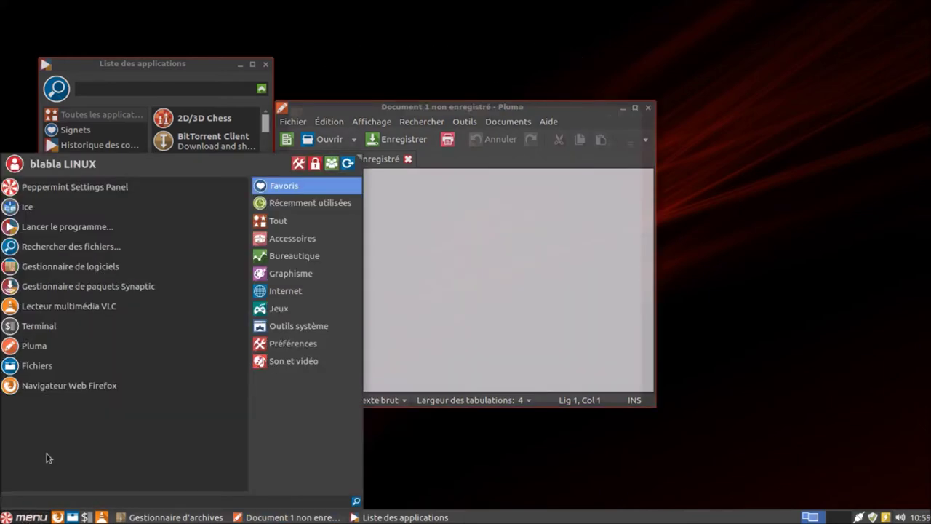
text(ter)
click(40, 187)
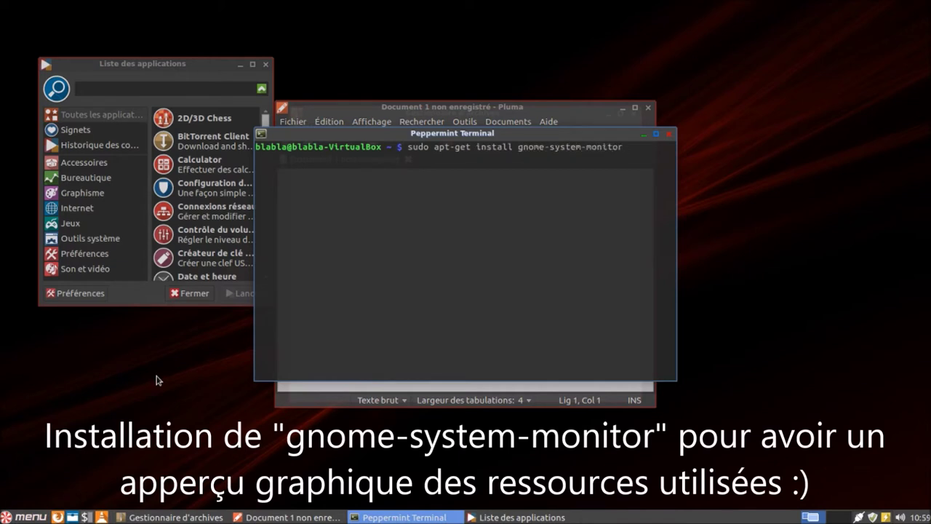
Install gnome-system-monitor with sudo, exit the terminal, and search 'sy' in the menu.
key(Return)
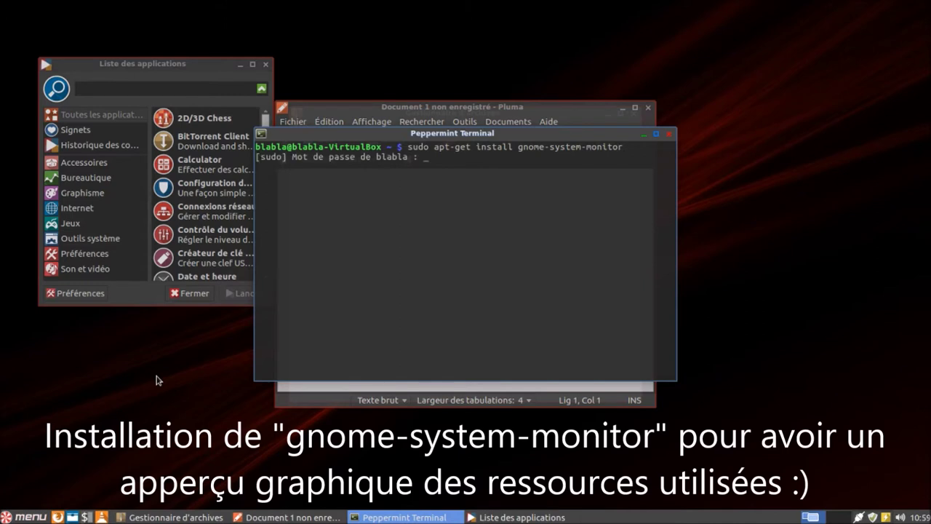
key(Return)
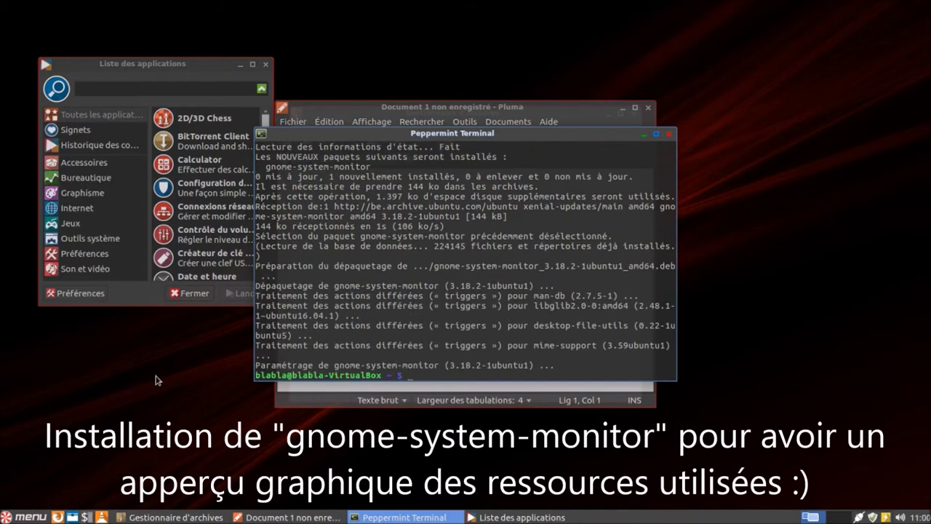
key(ctrl+d)
click(35, 517)
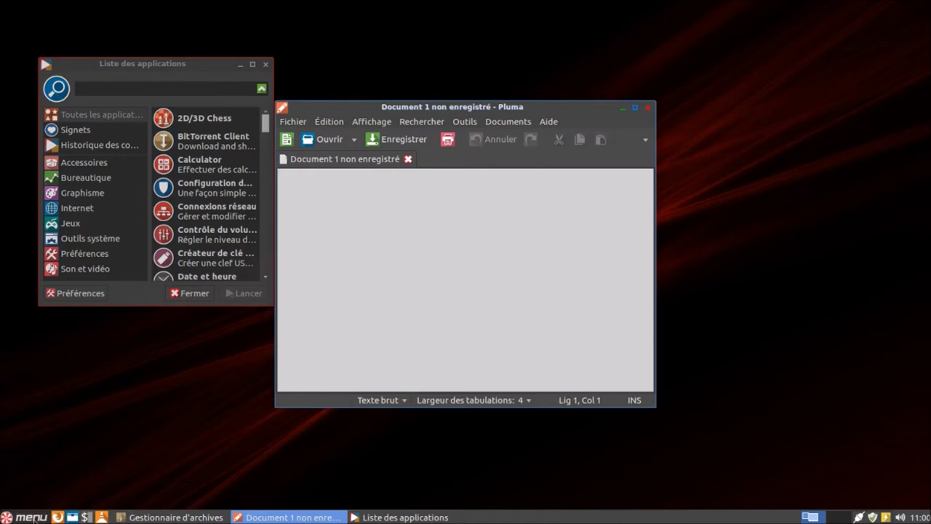
text(sy)
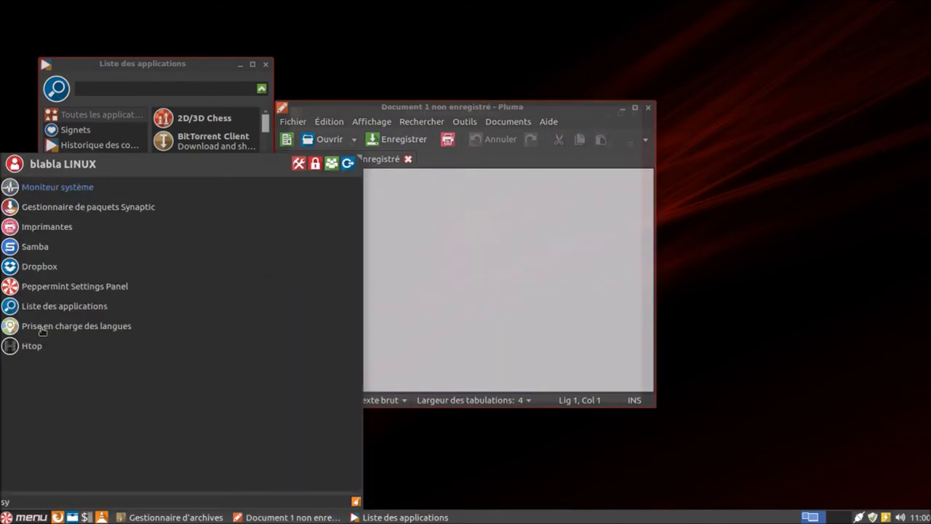
Launch System Monitor, browse its Preferences tabs, then show the Ressources graphs with the window top-right.
click(63, 188)
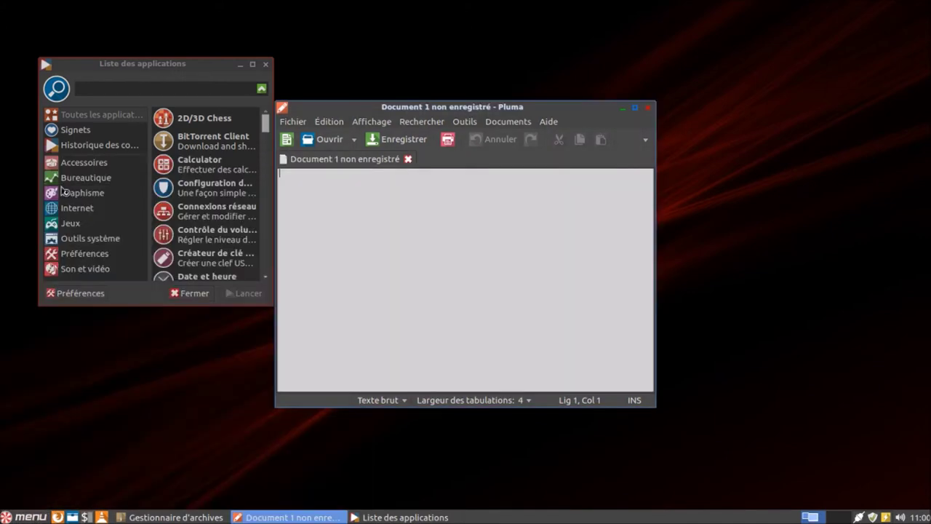
click(88, 53)
click(83, 86)
click(144, 93)
click(122, 91)
click(159, 90)
click(233, 89)
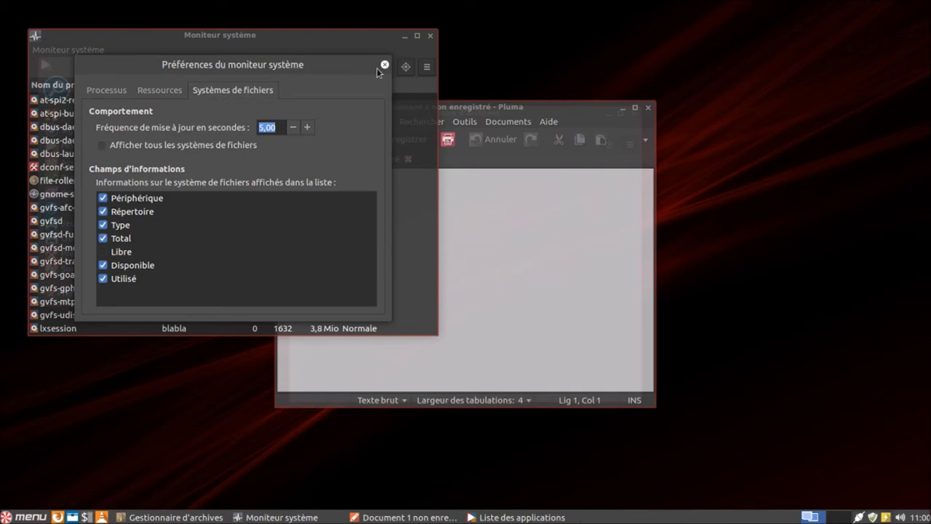
click(384, 64)
click(215, 64)
drag(244, 53, 755, 16)
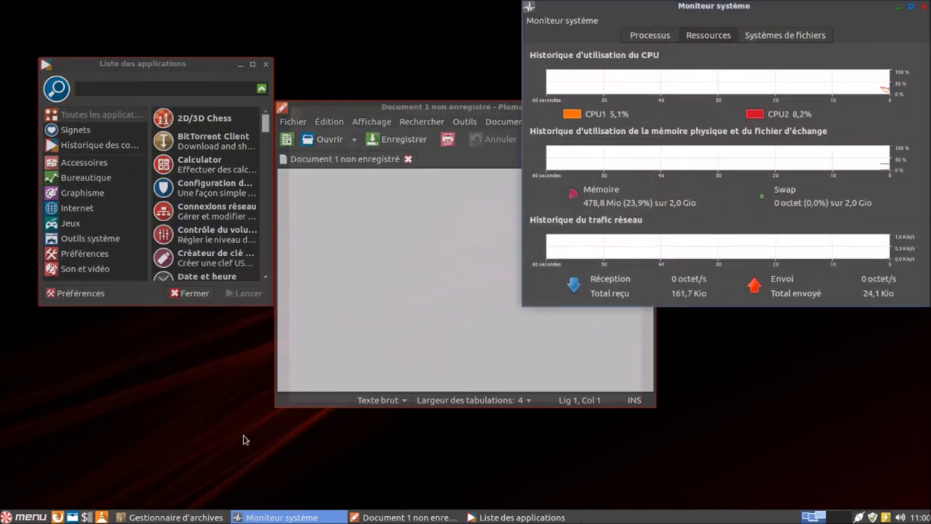
Open Rechercher des fichiers from Accessoires and launch Gmail from Bureautique.
click(26, 517)
click(293, 239)
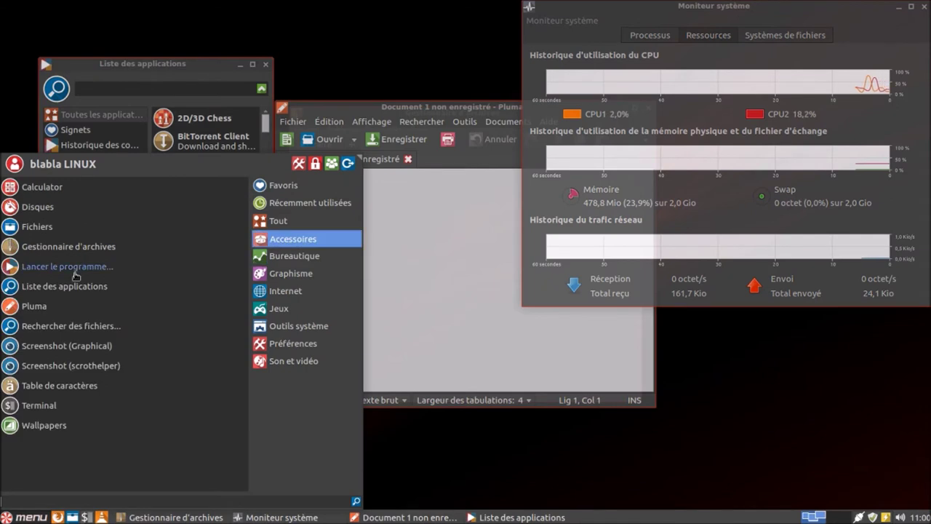
click(59, 332)
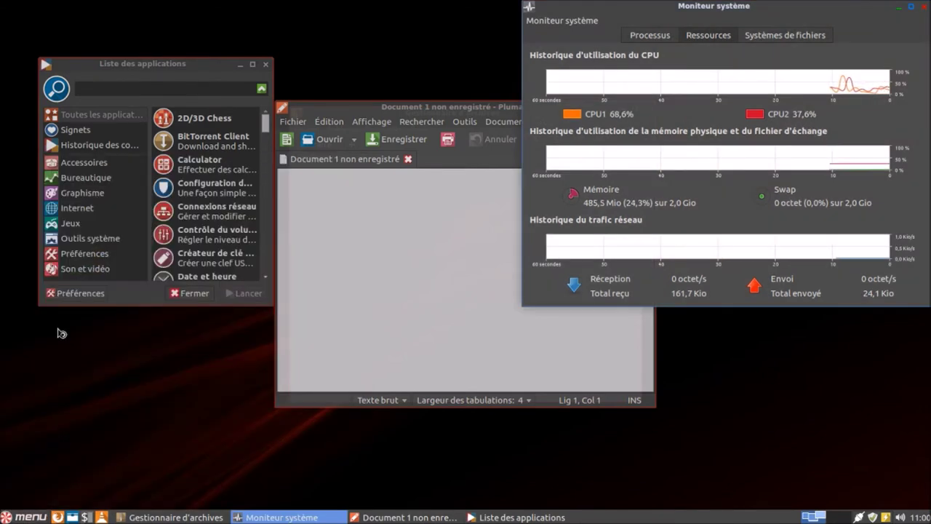
click(22, 517)
click(295, 256)
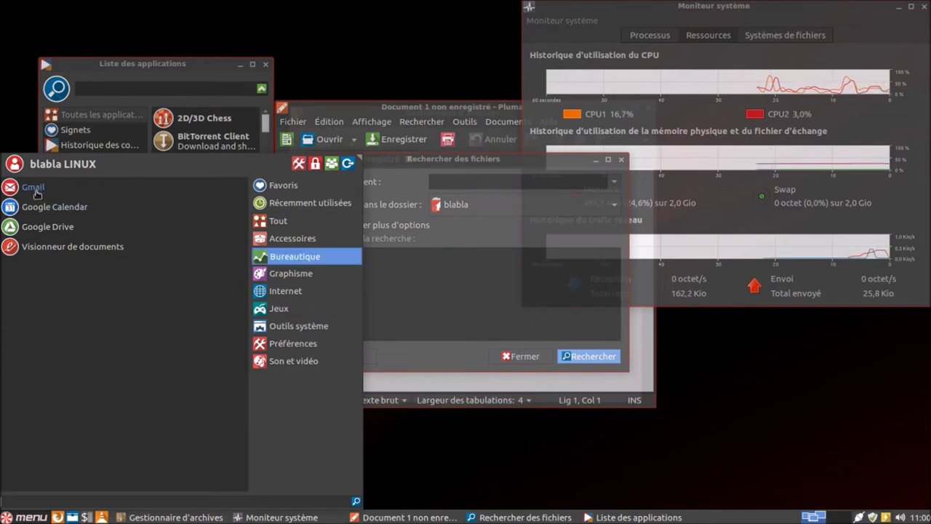
click(33, 189)
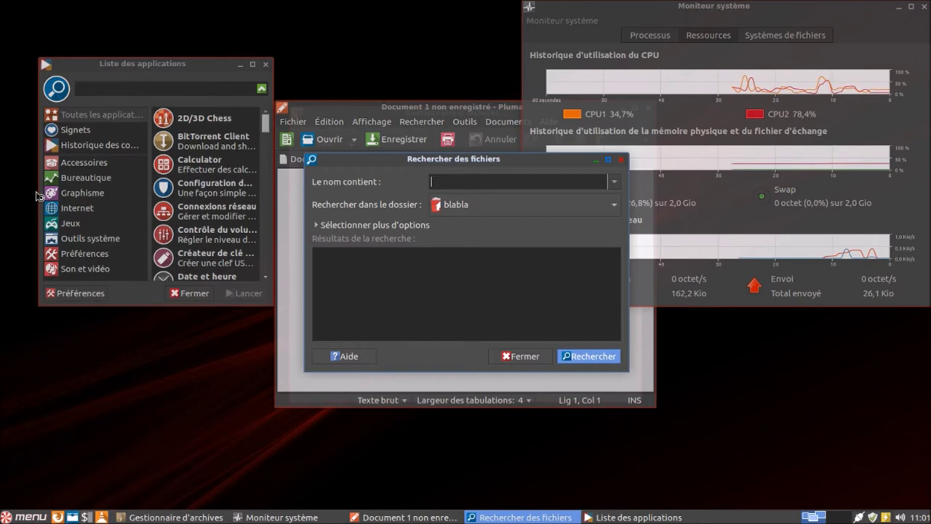
Close the Liste des applications, Rechercher des fichiers and Pluma windows.
click(266, 64)
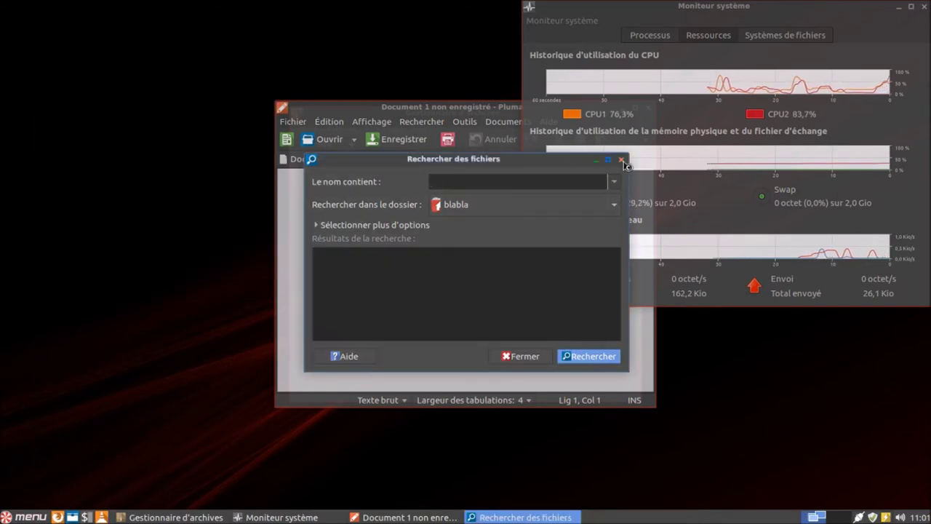
click(620, 159)
click(648, 107)
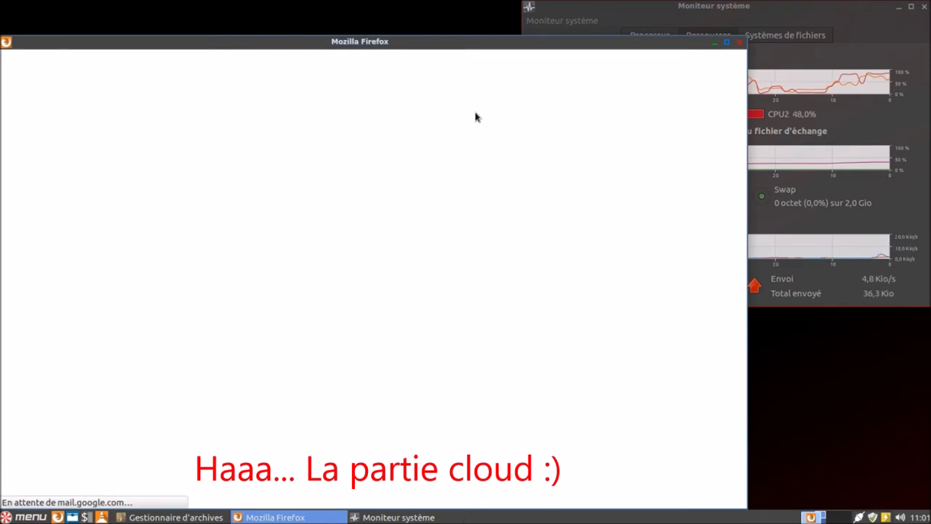
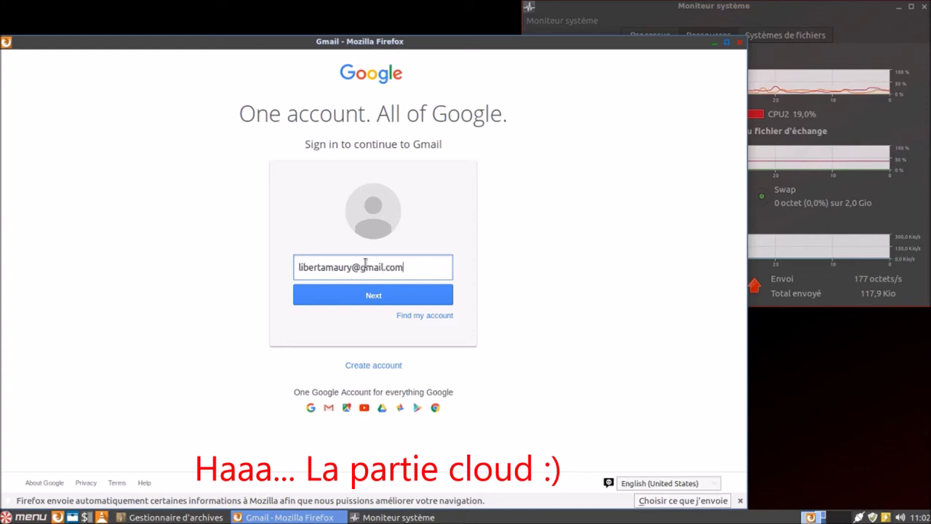
Enter the Google account e-mail, keep 'stay signed in' enabled, and sign in.
click(374, 294)
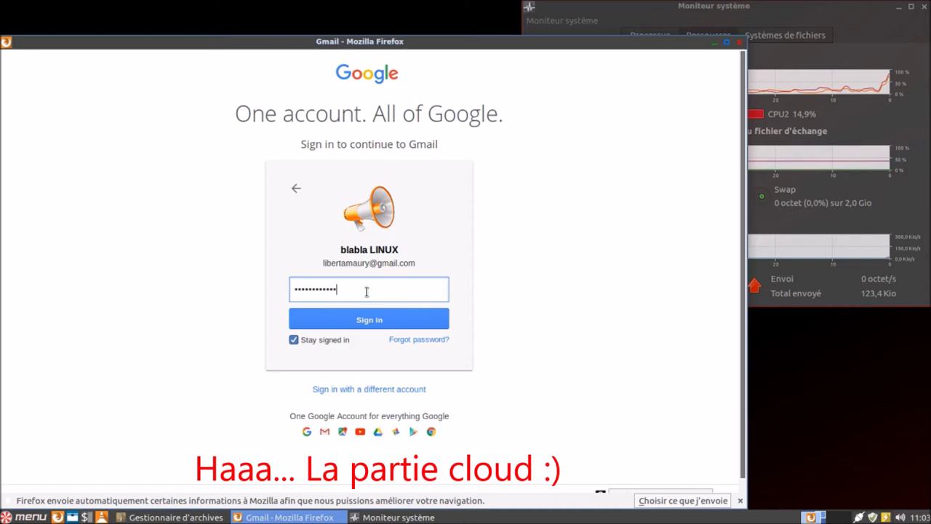
click(342, 339)
click(331, 339)
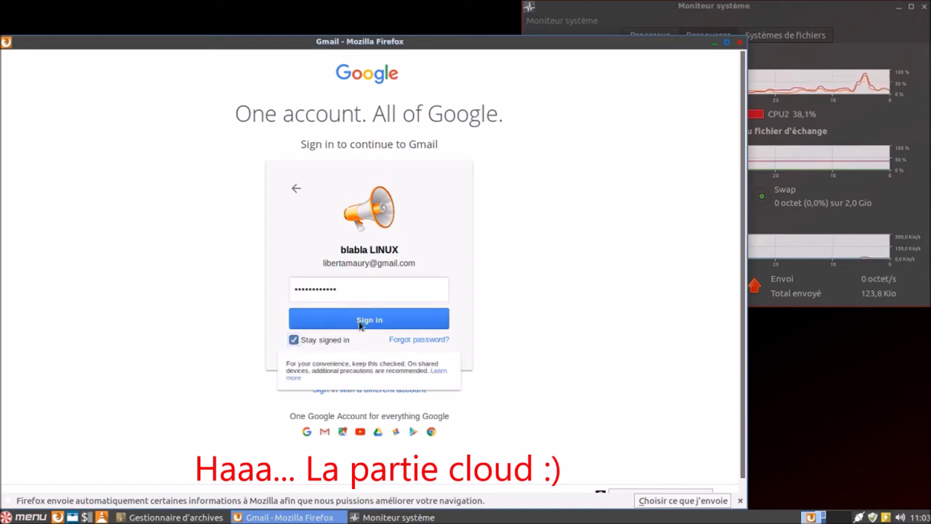
click(360, 325)
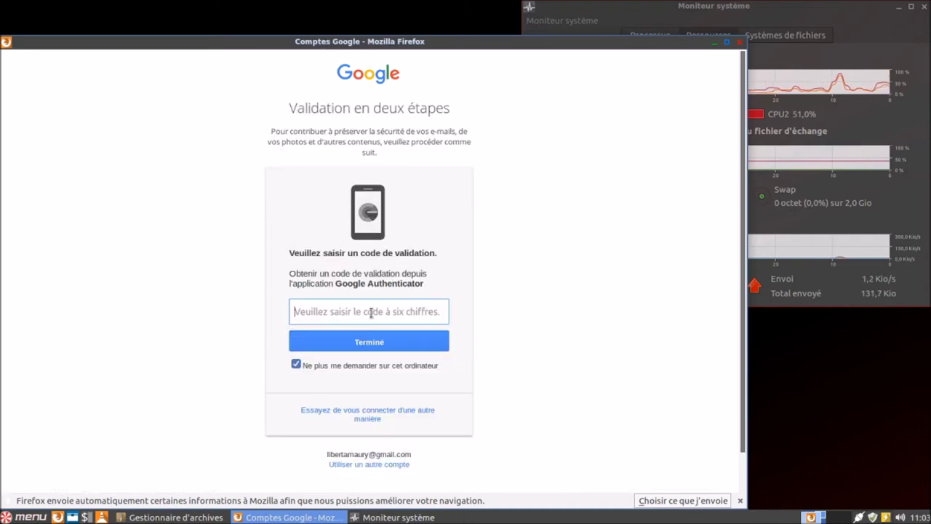
Enter and submit the two-step validation code so the Gmail inbox loads.
click(371, 312)
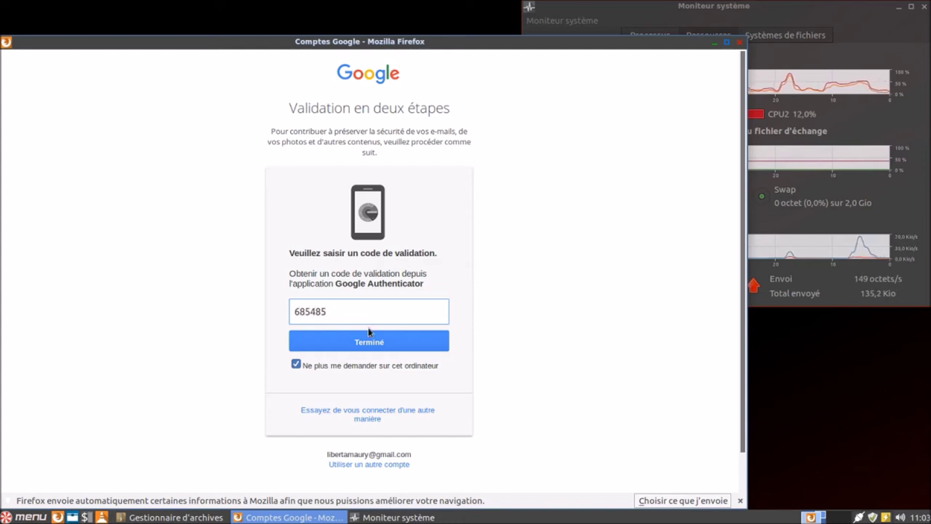
click(369, 342)
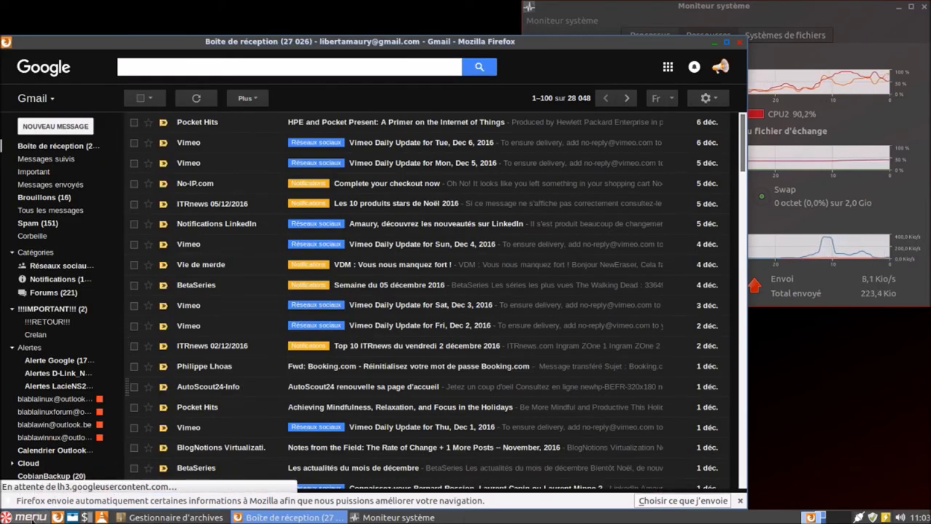
click(25, 517)
Launch Google Calendar from Bureautique and tile System Monitor to the right half.
mouse_move(311, 261)
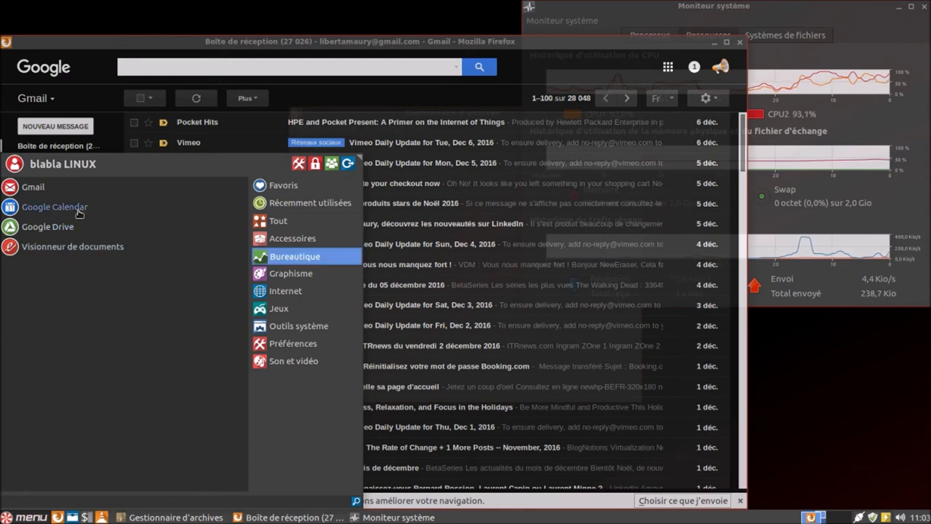
click(78, 209)
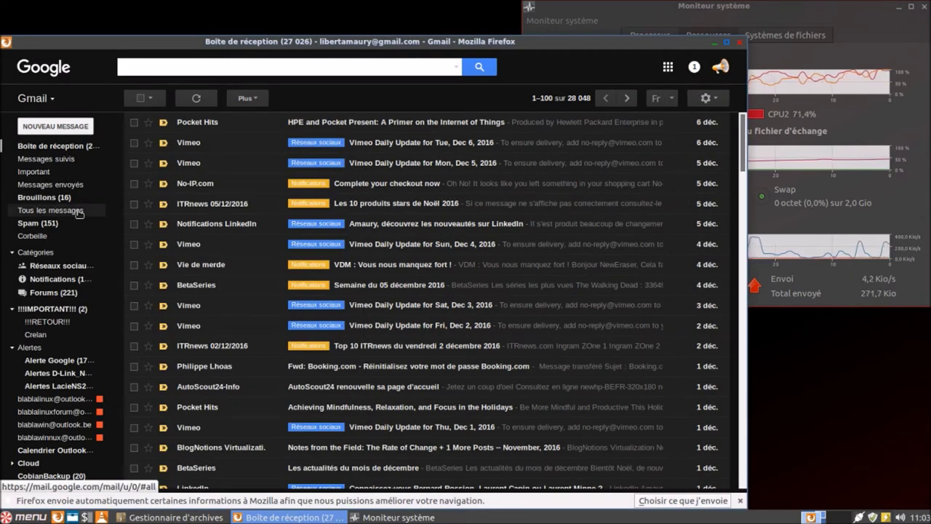
drag(728, 11, 921, 262)
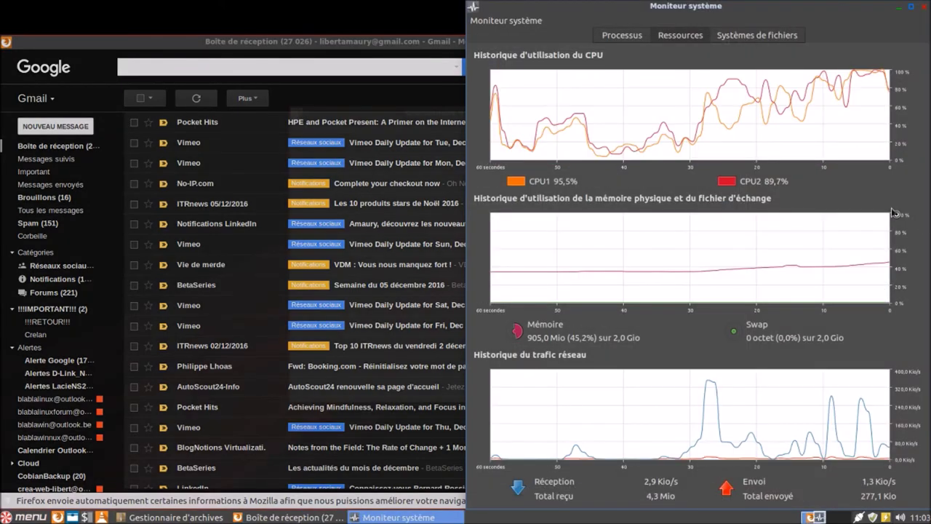
Sign in to Google Calendar with the account e-mail, password and validation code.
key(ctrl+n)
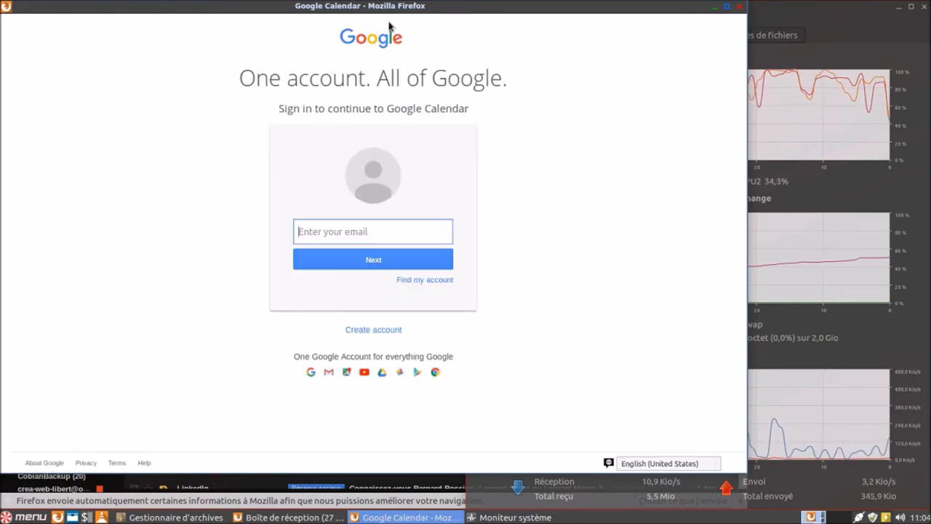
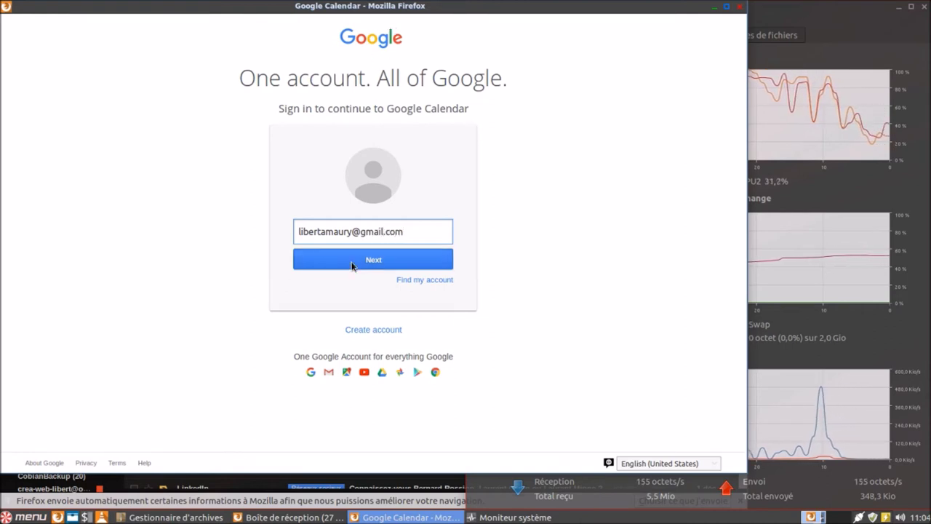
click(356, 262)
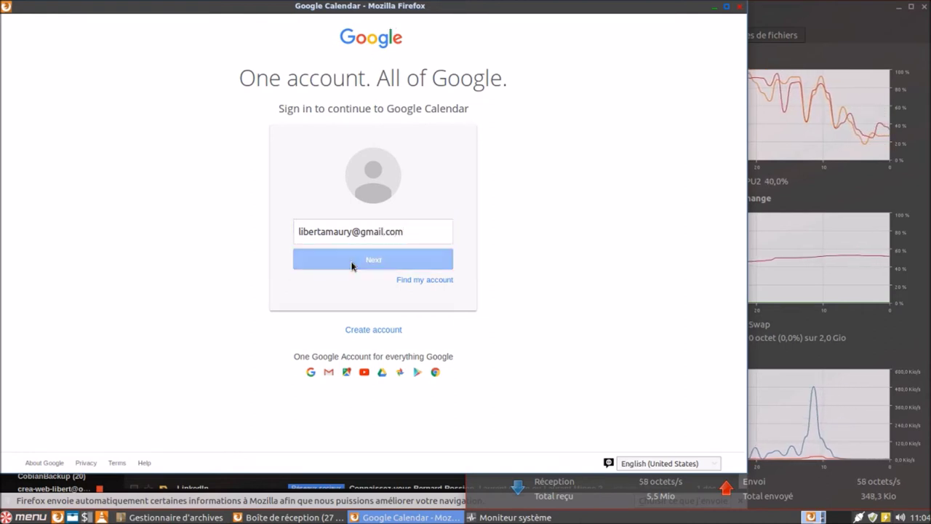
text(••••••••••)
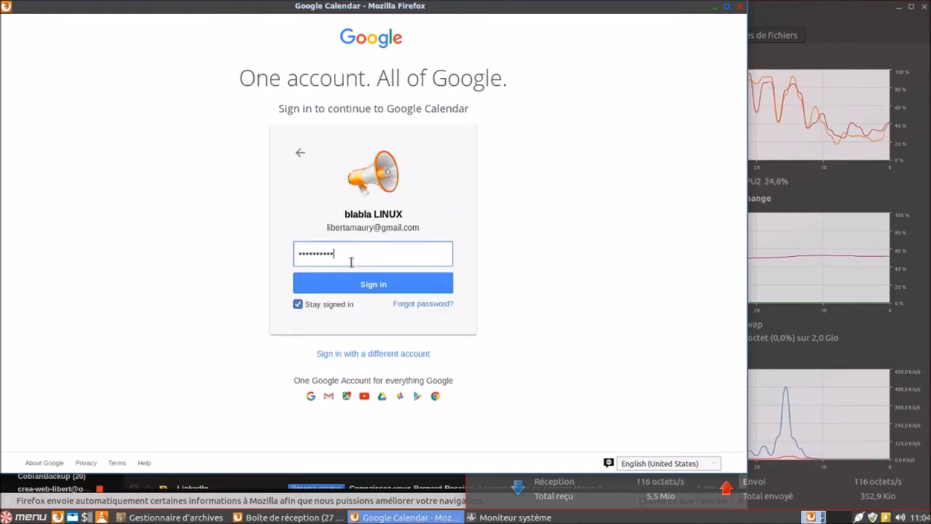
click(366, 285)
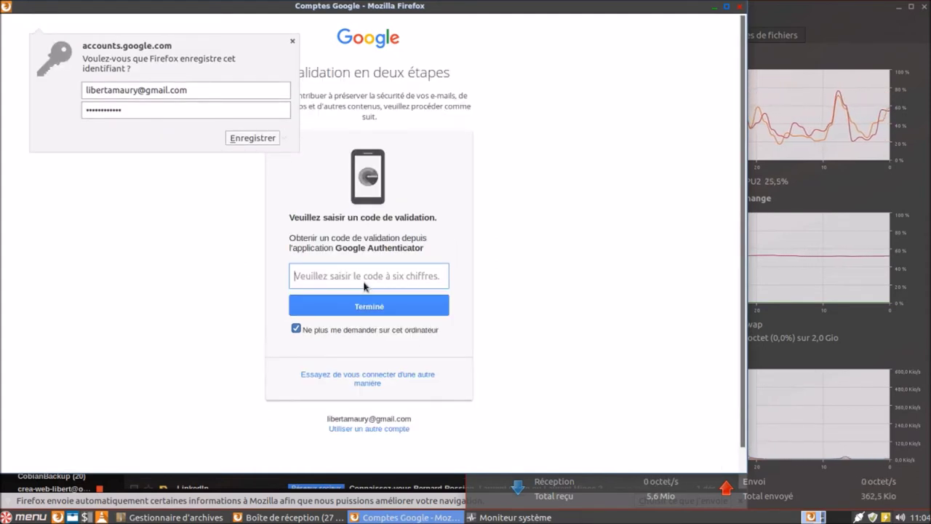
click(363, 305)
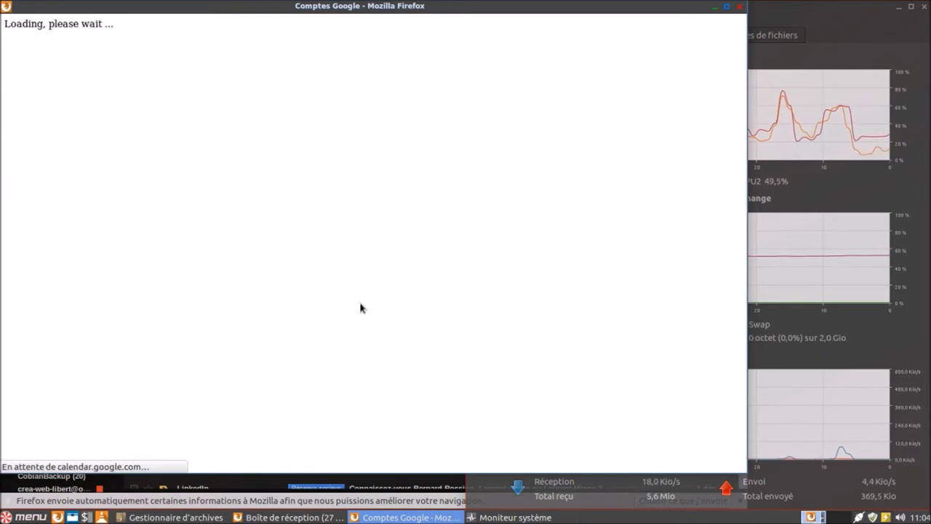
Launch Google Drive from the menu, then close the Google Calendar and Gmail windows.
key(super)
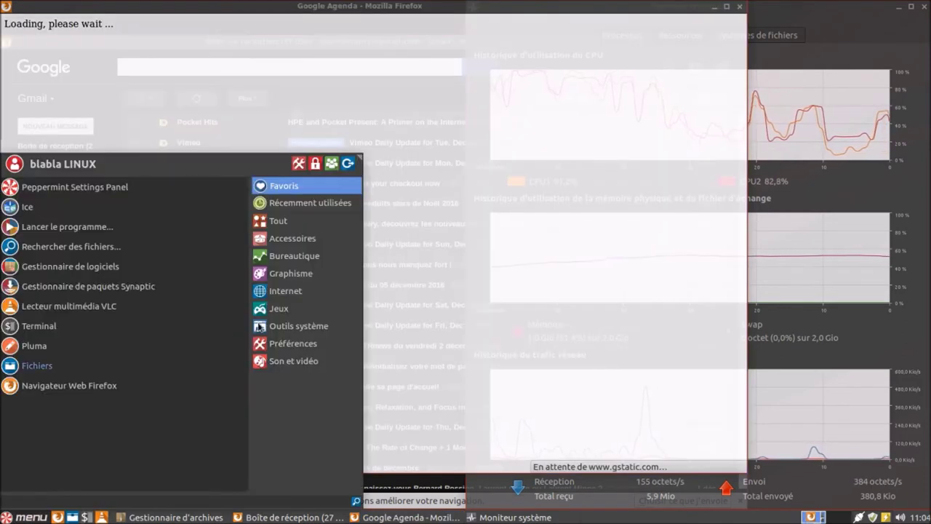
mouse_move(291, 255)
click(58, 231)
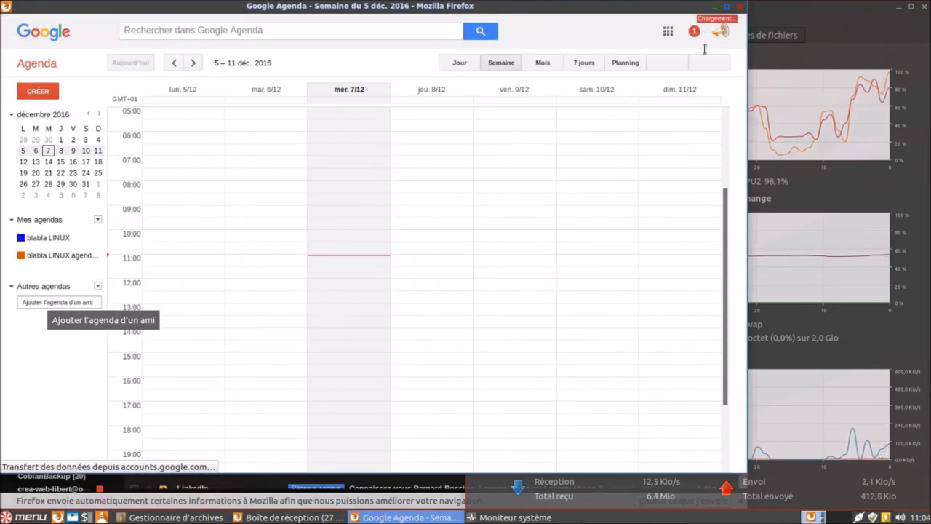
click(741, 7)
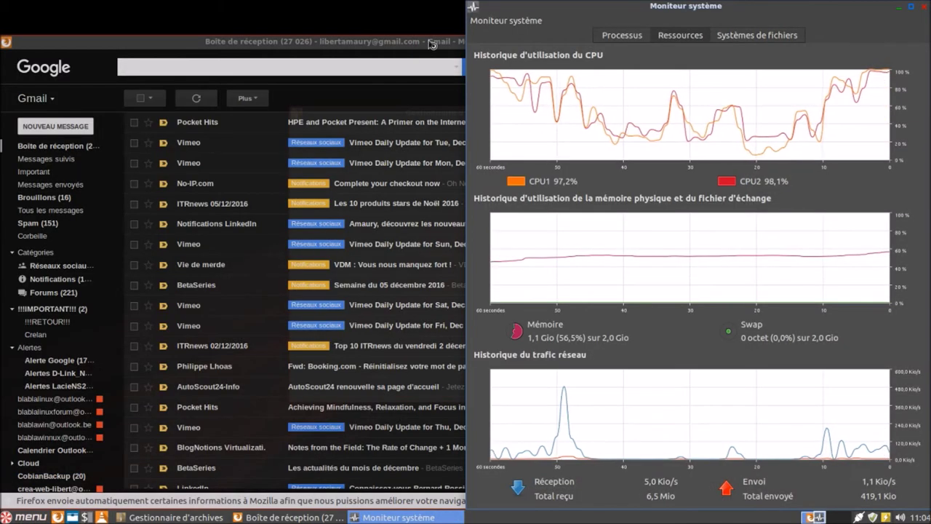
click(431, 43)
click(740, 43)
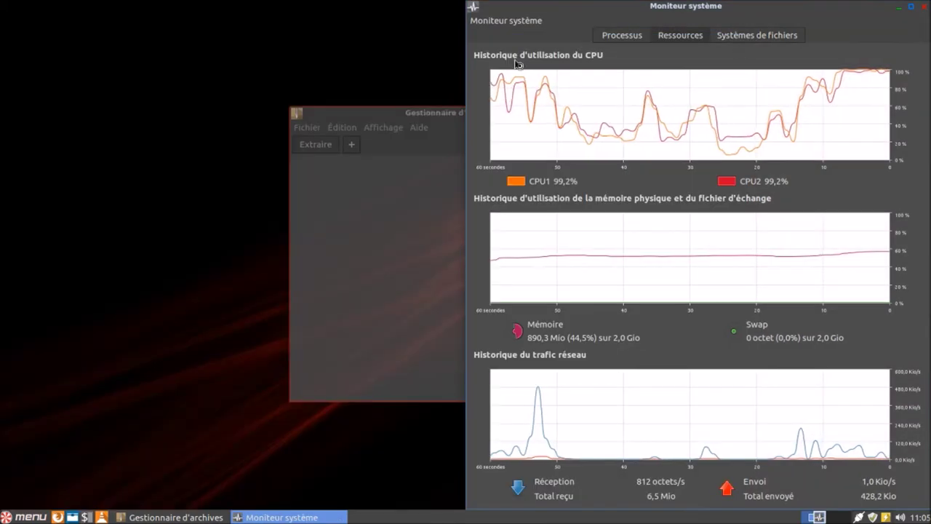
Close the archive manager and enter the account's e-mail address in the Google sign-in.
click(611, 115)
click(622, 115)
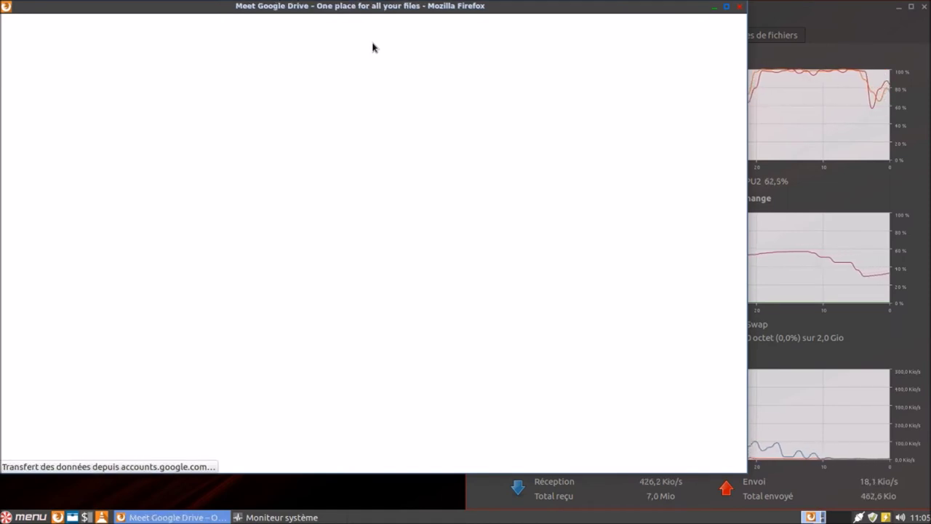
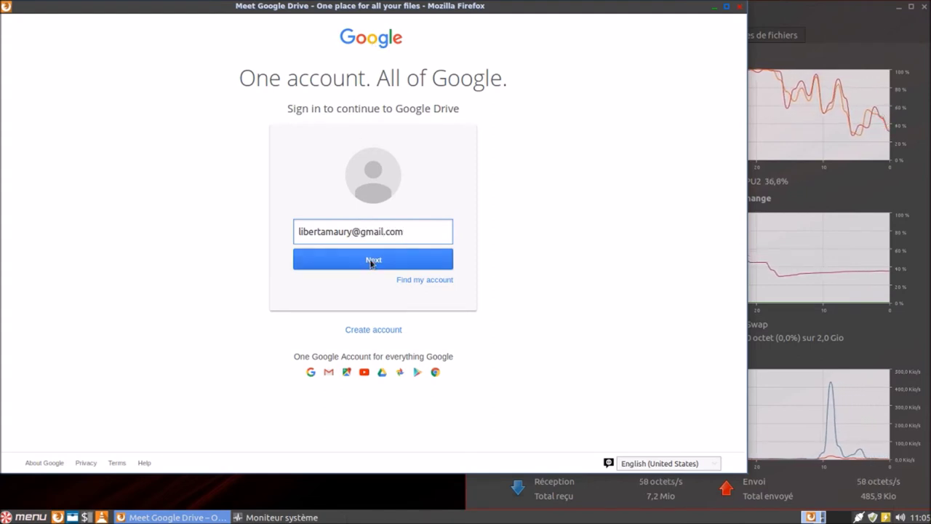
click(369, 260)
Sign in with the account password and the two-step verification code.
text(•••••)
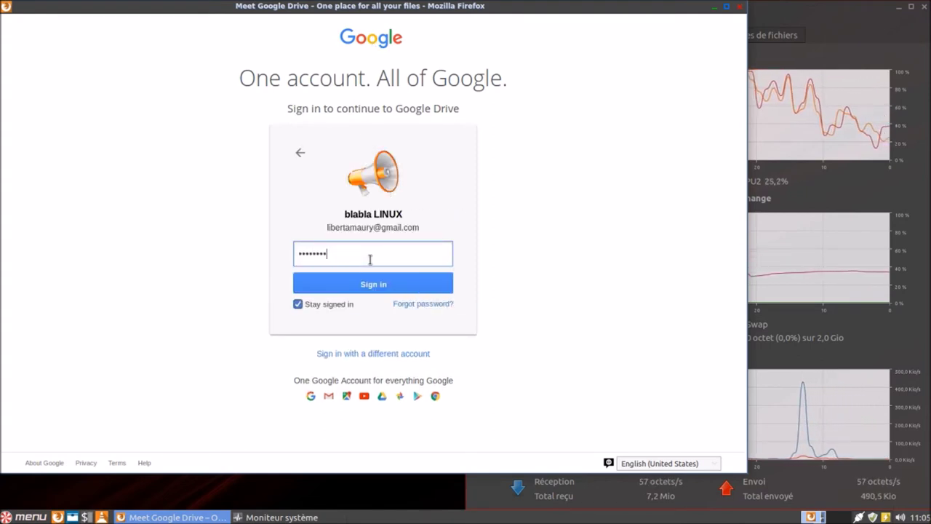
click(370, 284)
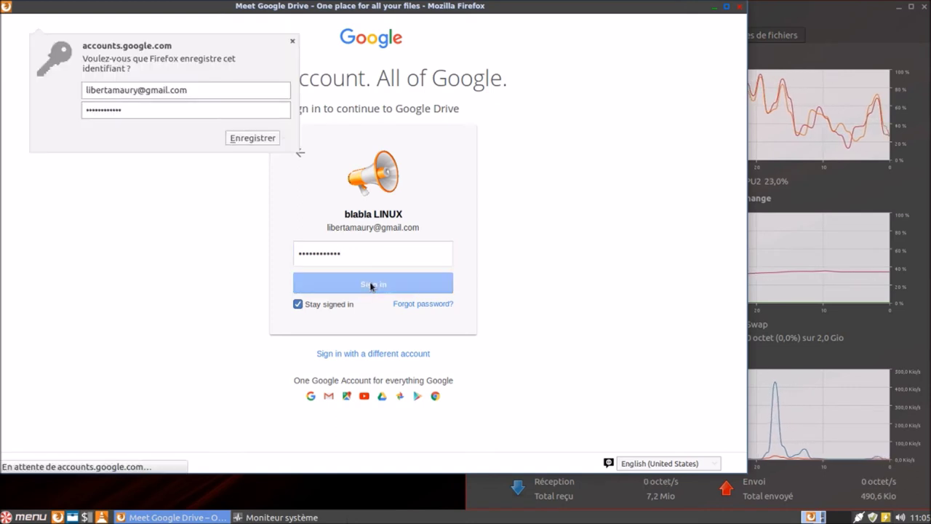
click(371, 306)
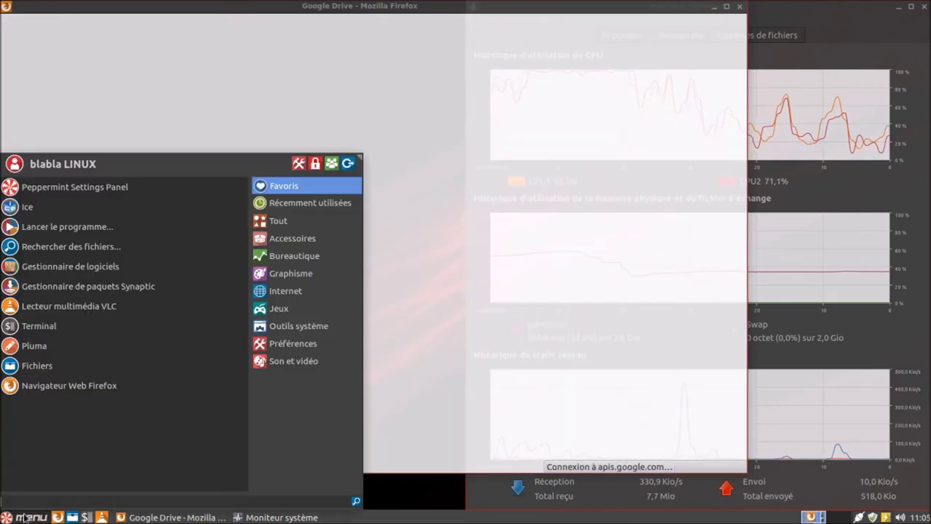
click(31, 516)
mouse_move(275, 264)
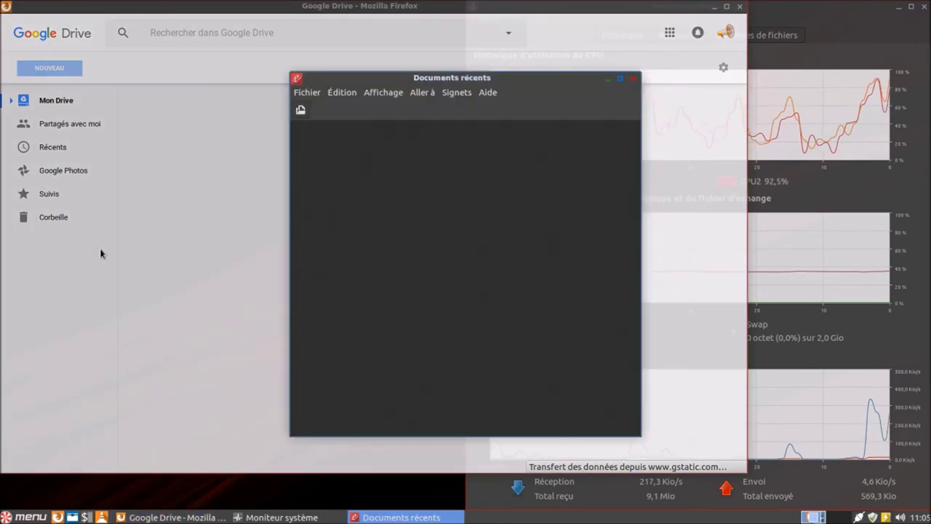
Close the recent documents viewer, then launch the Google Drive and Google Calendar web apps.
click(634, 78)
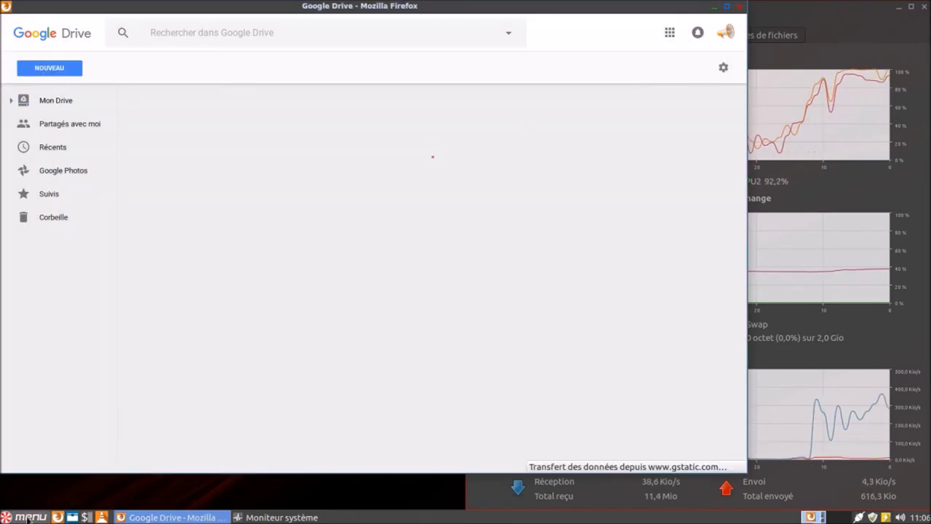
click(29, 517)
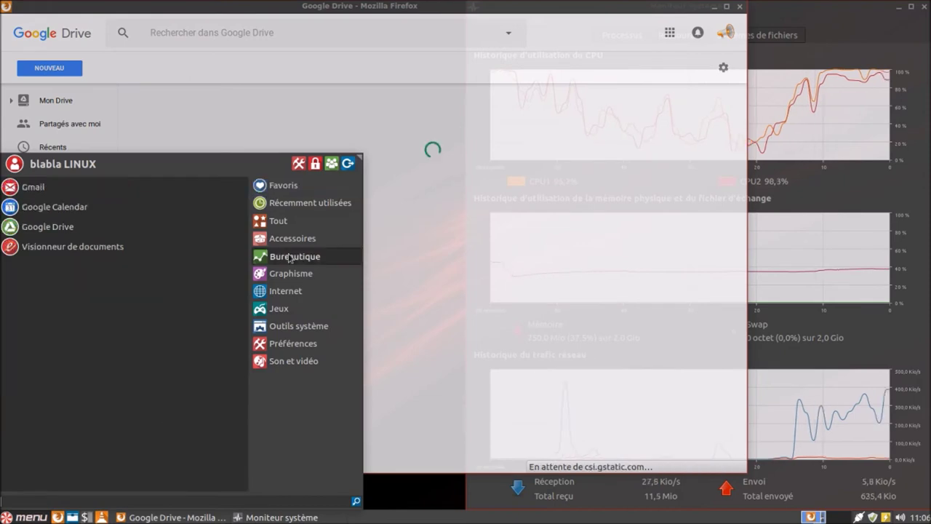
click(53, 230)
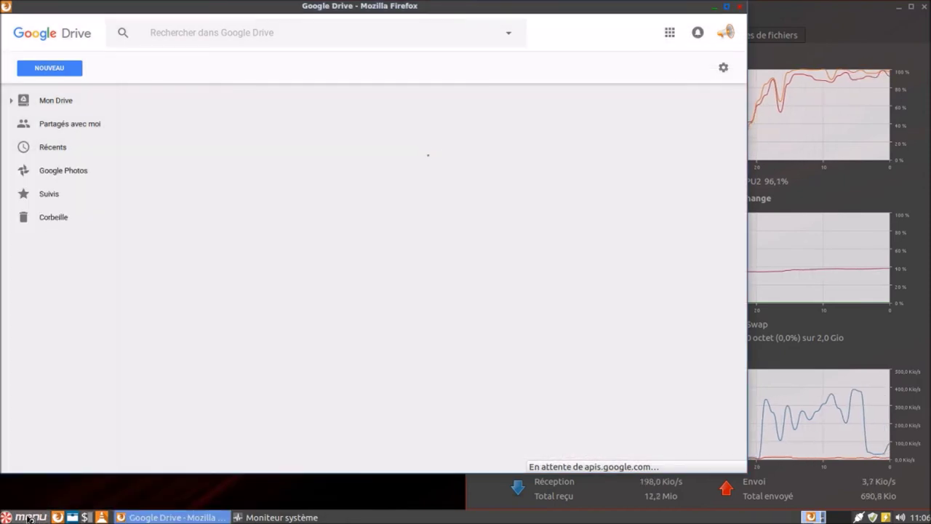
key(super)
mouse_move(285, 255)
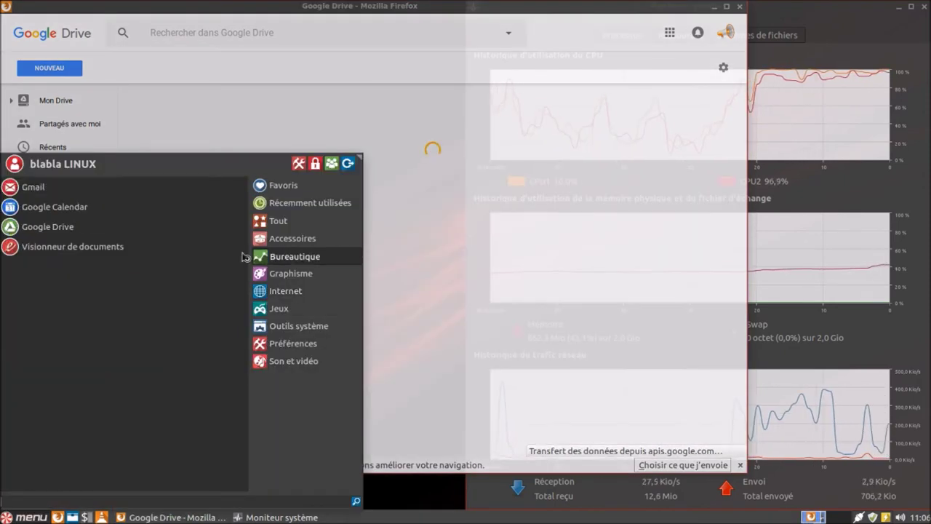
click(58, 226)
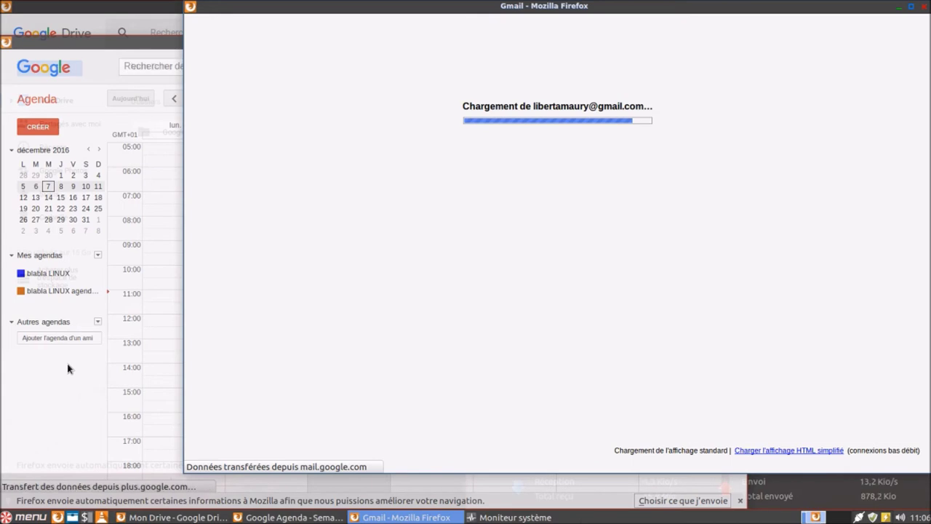
Close the Google Calendar and Google Drive windows.
click(158, 49)
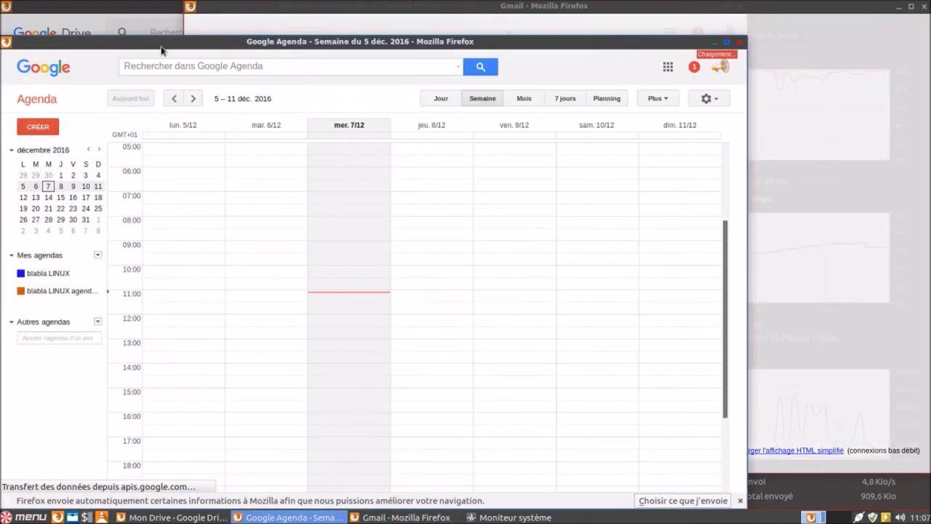
key(ctrl+w)
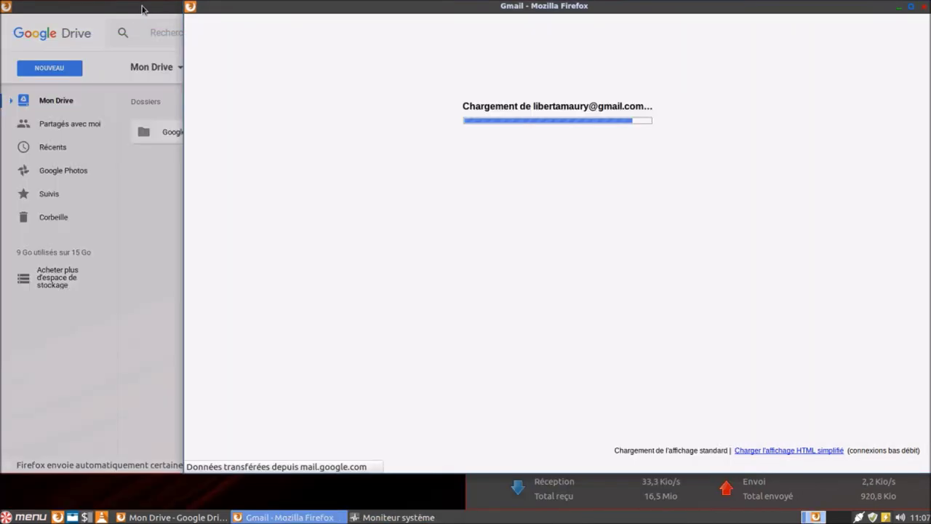
click(144, 7)
click(741, 7)
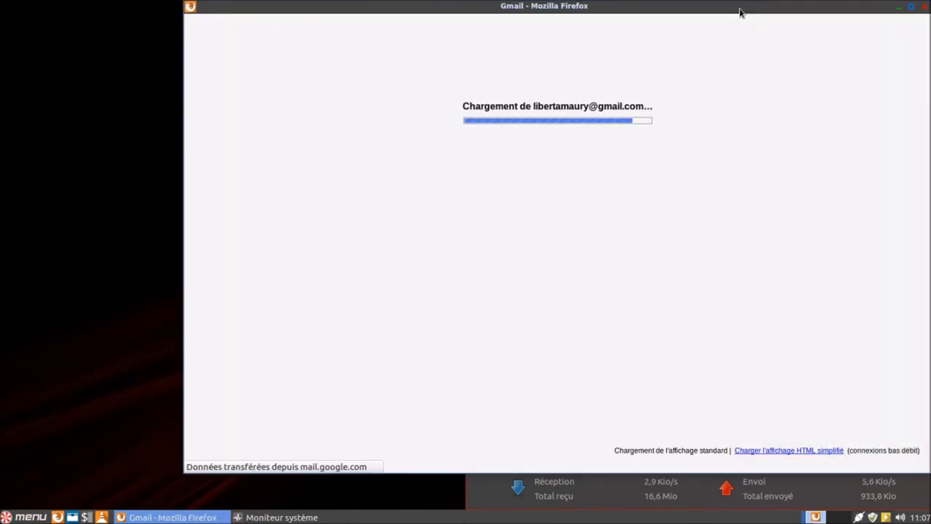
Launch Editor by Pixlr from Graphisme and close the Gmail window.
click(34, 518)
mouse_move(289, 275)
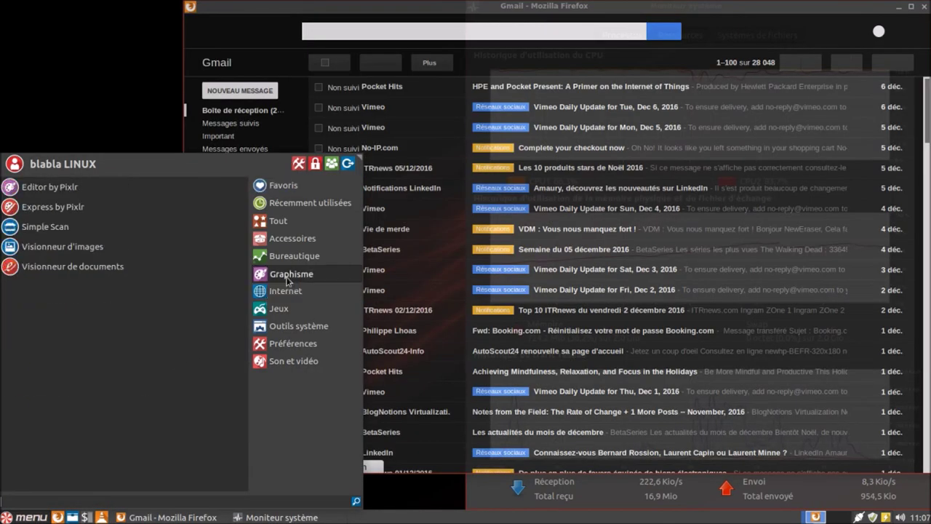
click(62, 187)
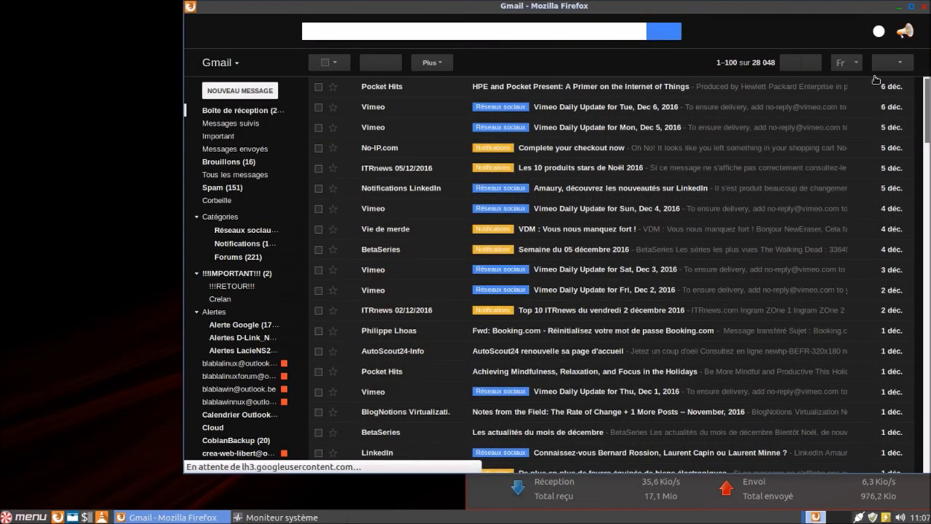
click(923, 7)
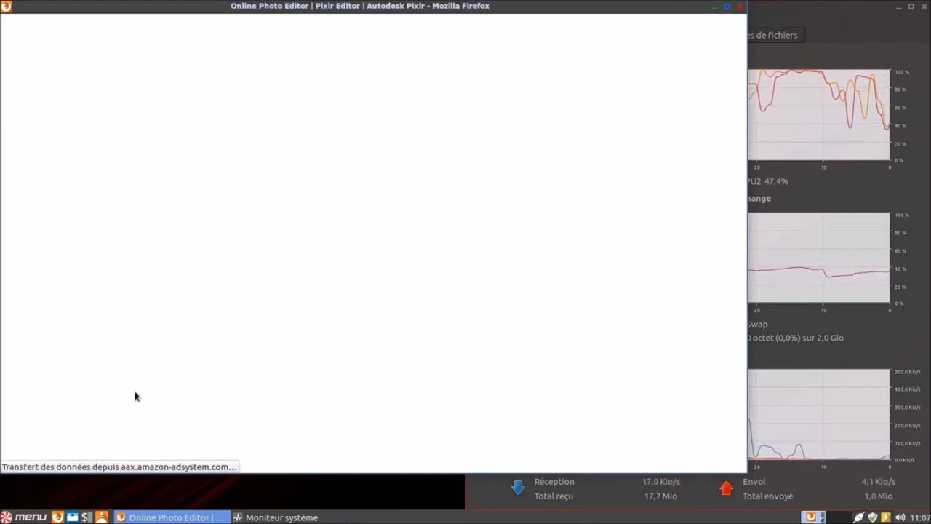
Launch Pixlr Express, start a new blank image, and close the Pixlr Editor window.
click(26, 517)
mouse_move(293, 274)
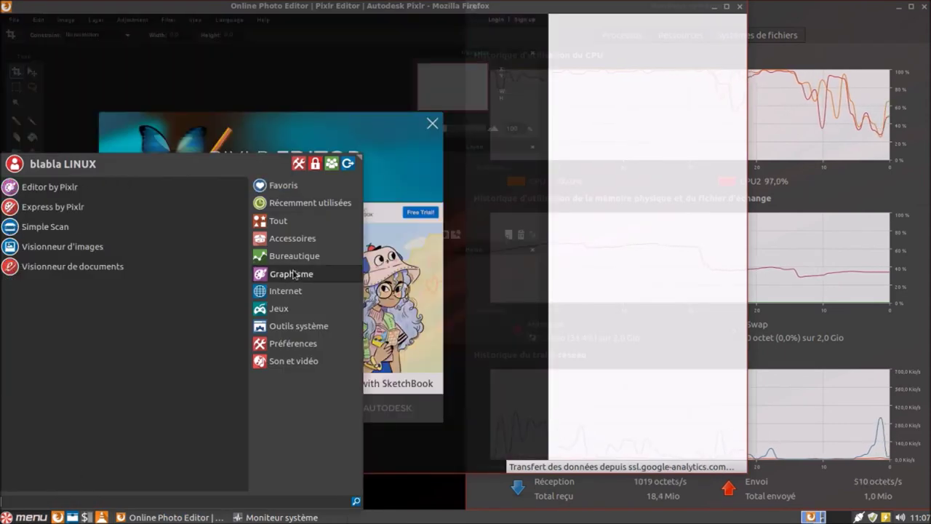
click(66, 209)
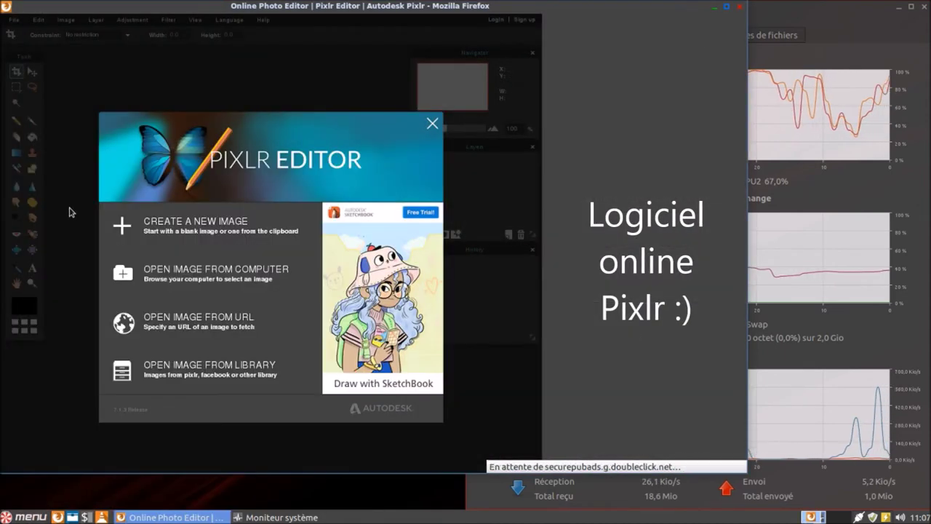
click(220, 227)
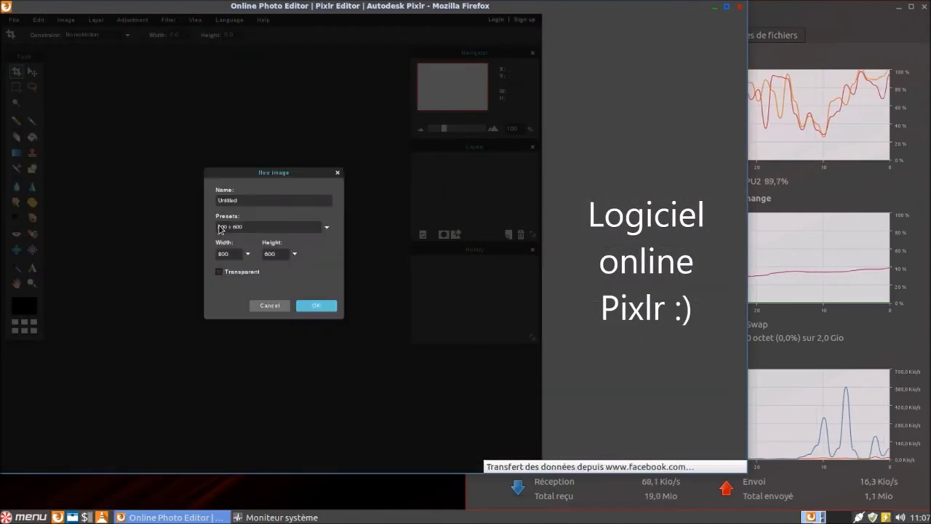
click(739, 11)
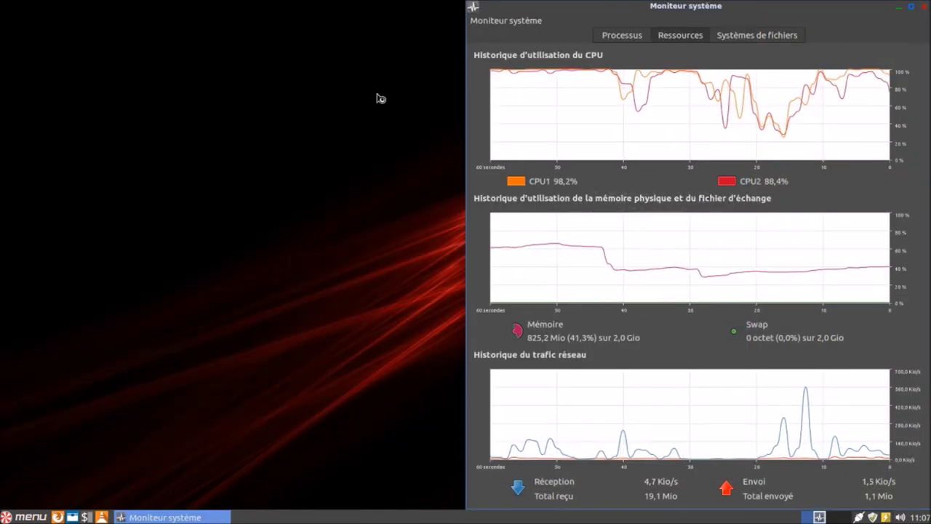
Try Simple Scan and the image viewer, then close them and Pixlr Express.
click(28, 516)
mouse_move(285, 280)
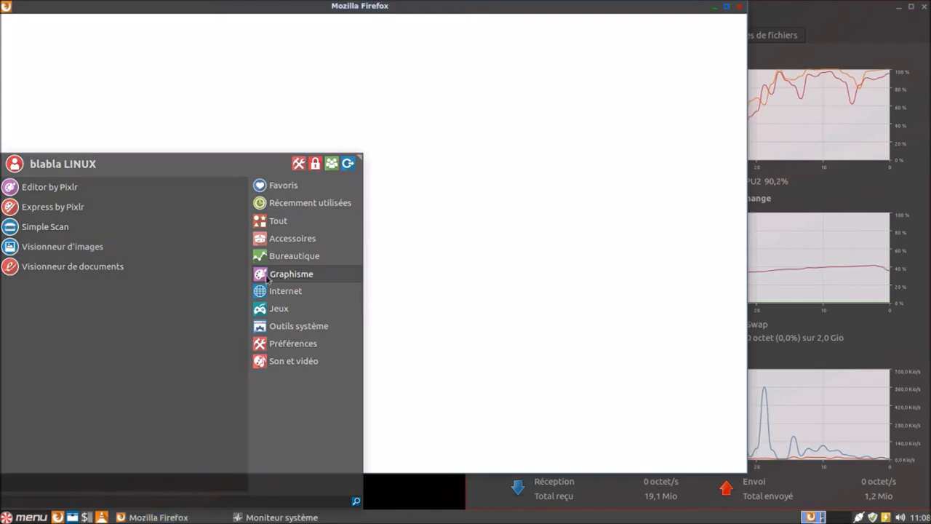
click(52, 231)
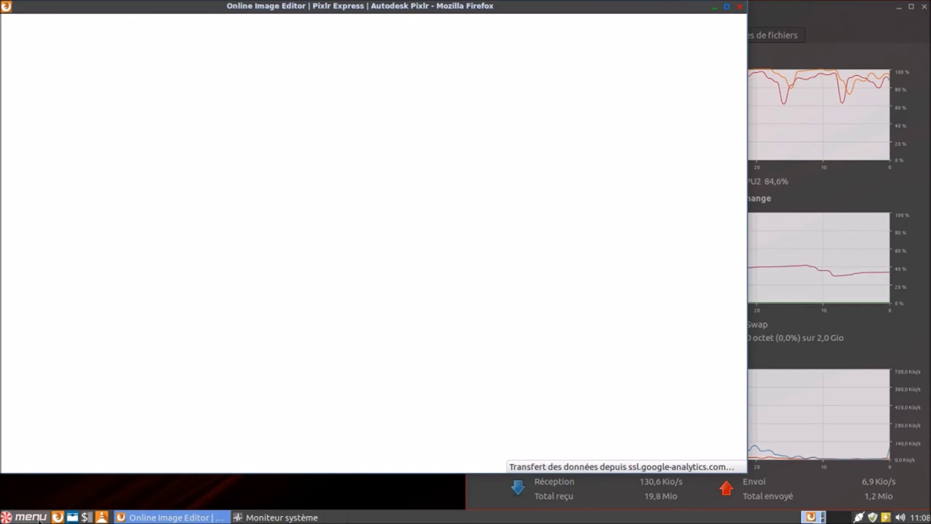
click(27, 517)
mouse_move(289, 274)
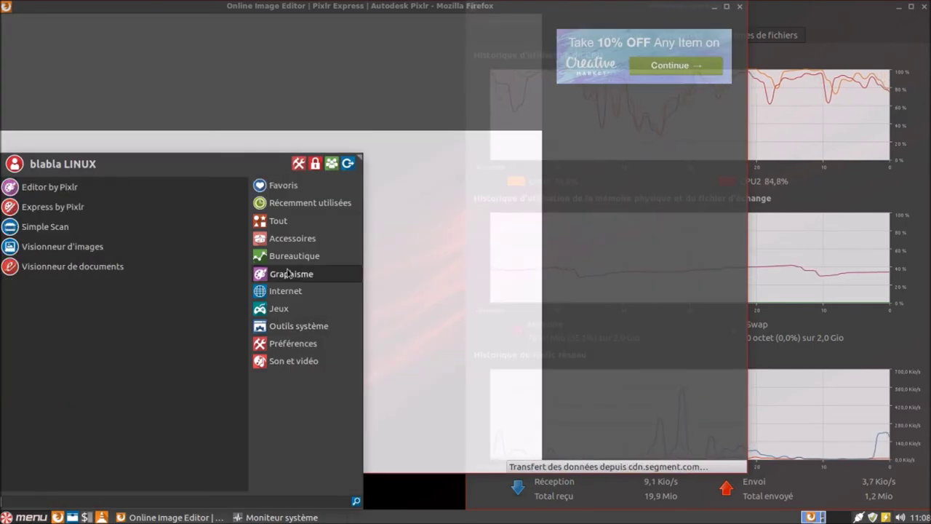
click(73, 248)
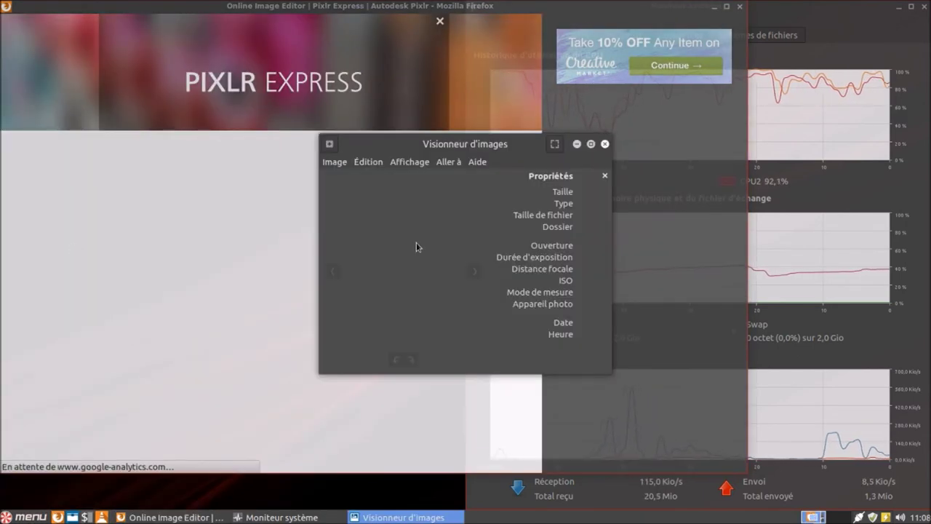
click(604, 144)
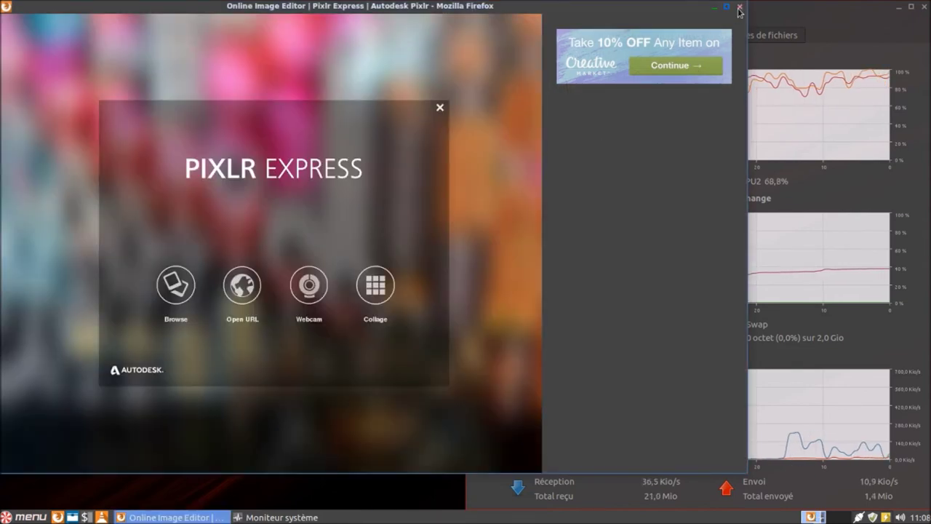
click(740, 6)
click(27, 517)
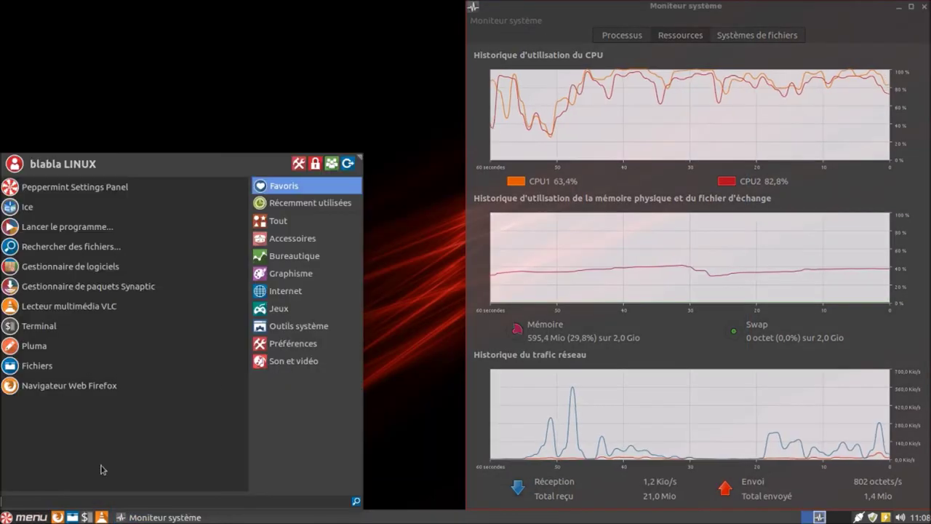
Open and close the document viewer, then start Transmission and accept its terms.
mouse_move(291, 273)
click(72, 267)
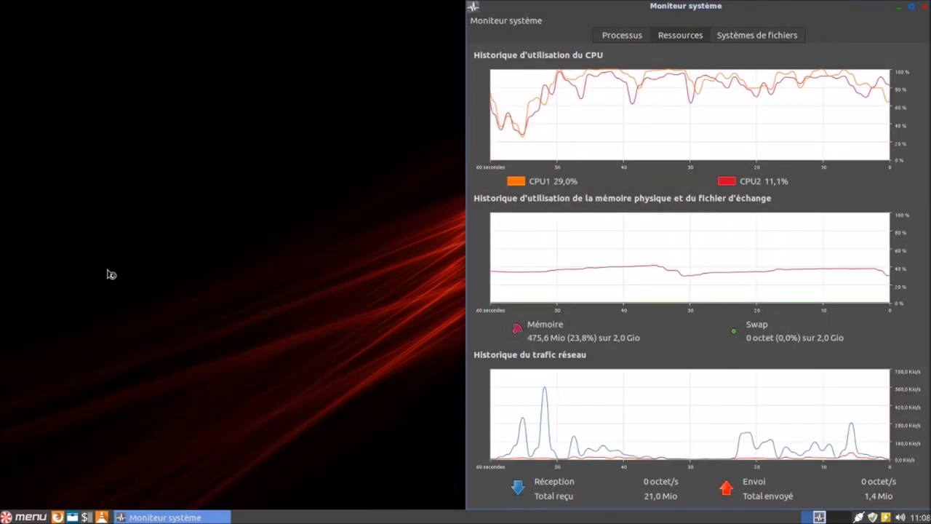
click(634, 79)
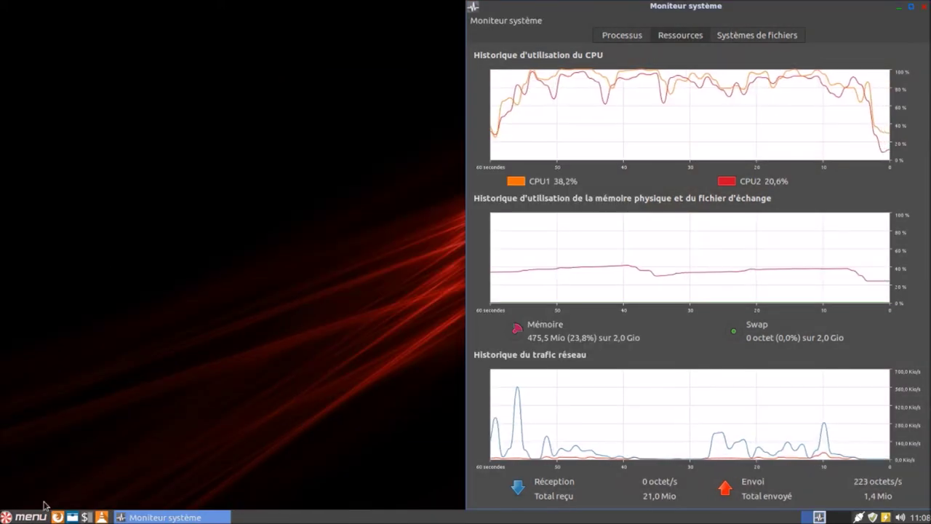
click(27, 516)
mouse_move(284, 291)
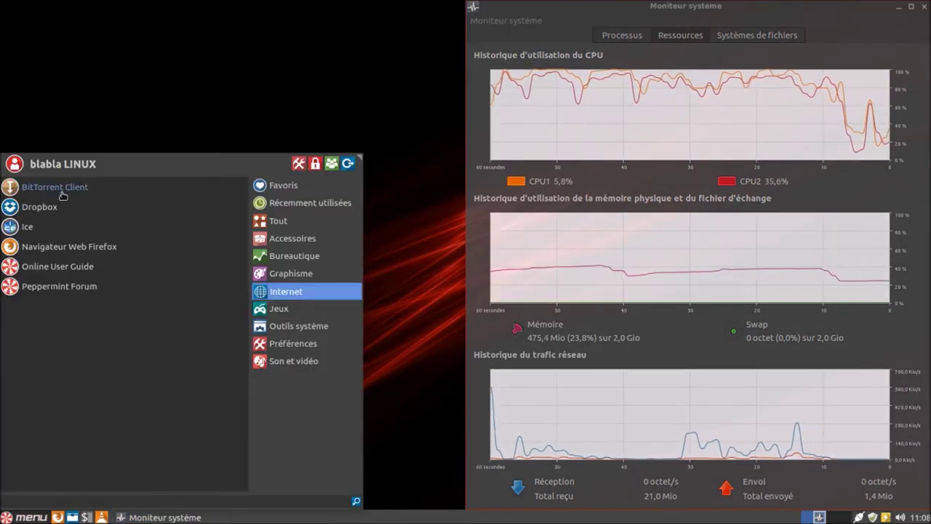
click(58, 190)
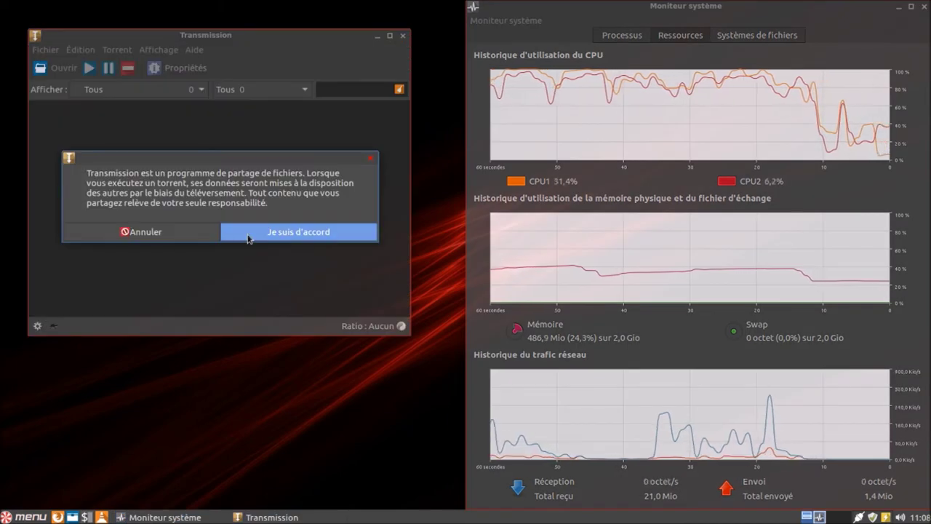
click(225, 232)
Start the Dropbox installer, confirm downloading its daemon, and close Transmission.
click(22, 517)
mouse_move(284, 291)
click(43, 210)
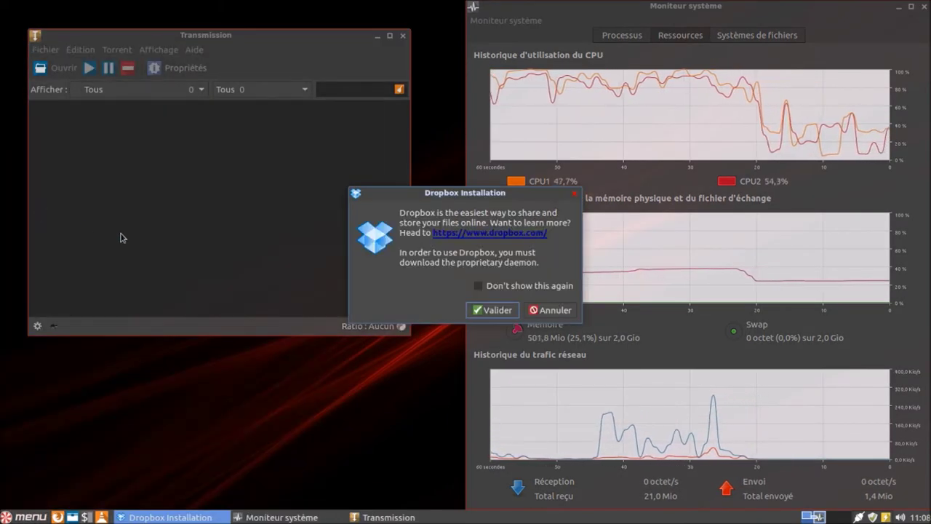
click(489, 313)
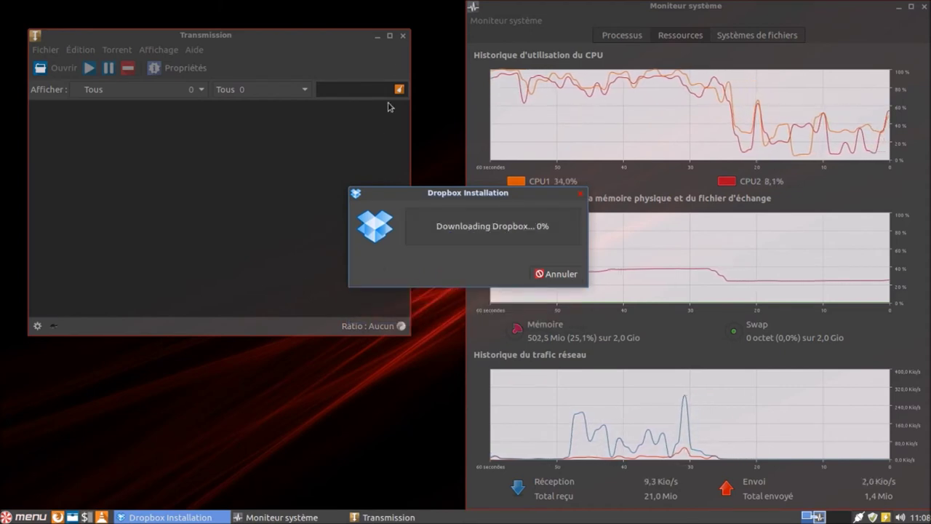
click(404, 42)
Move the Ice window aside, launch Firefox, and close Ice.
click(30, 517)
mouse_move(295, 297)
click(30, 246)
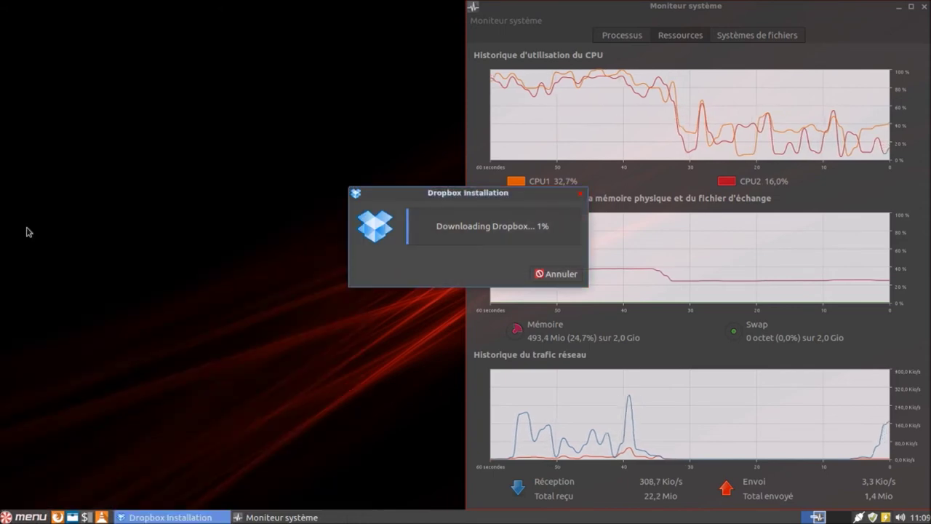
drag(401, 149, 107, 34)
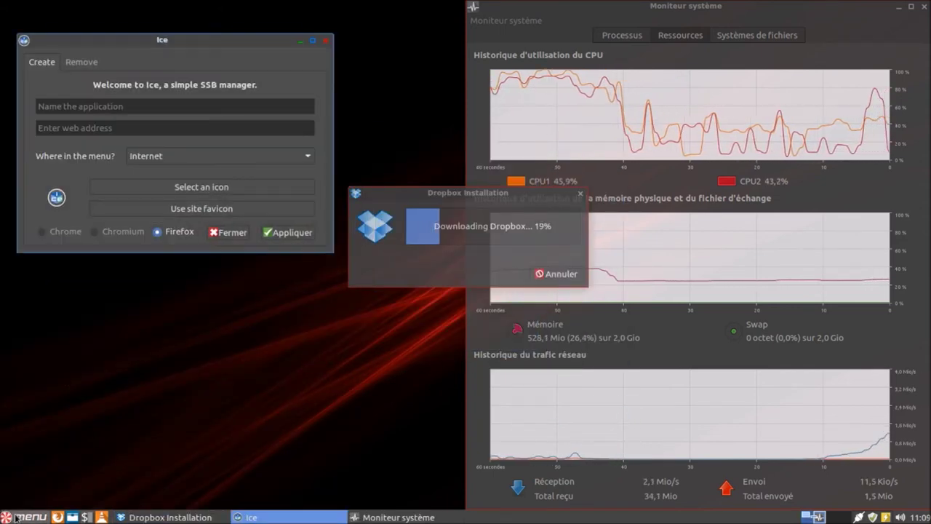
click(26, 517)
mouse_move(291, 291)
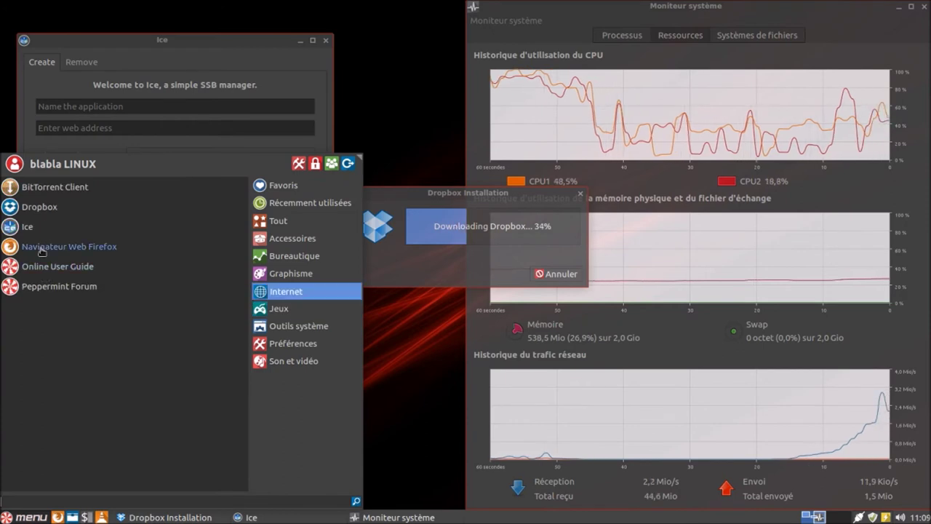
click(223, 235)
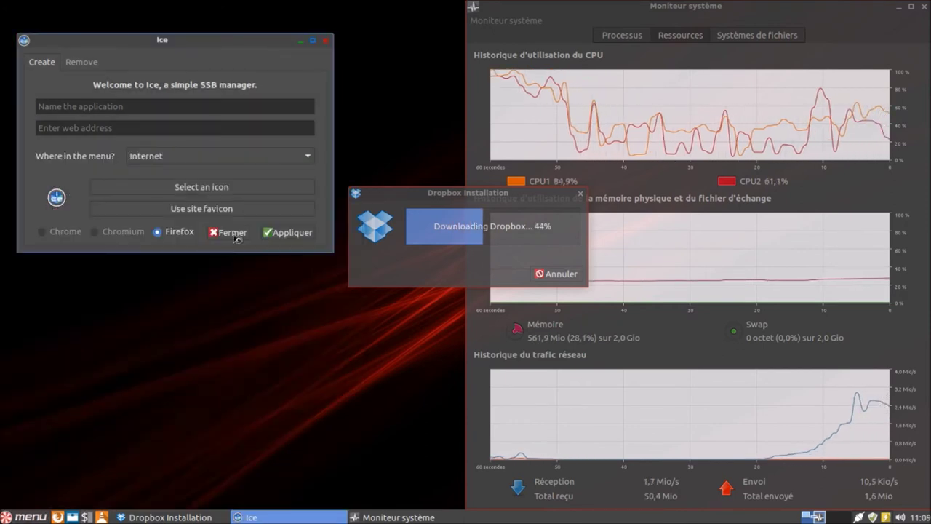
click(225, 234)
Launch USB Image Writer from Outils système.
key(super)
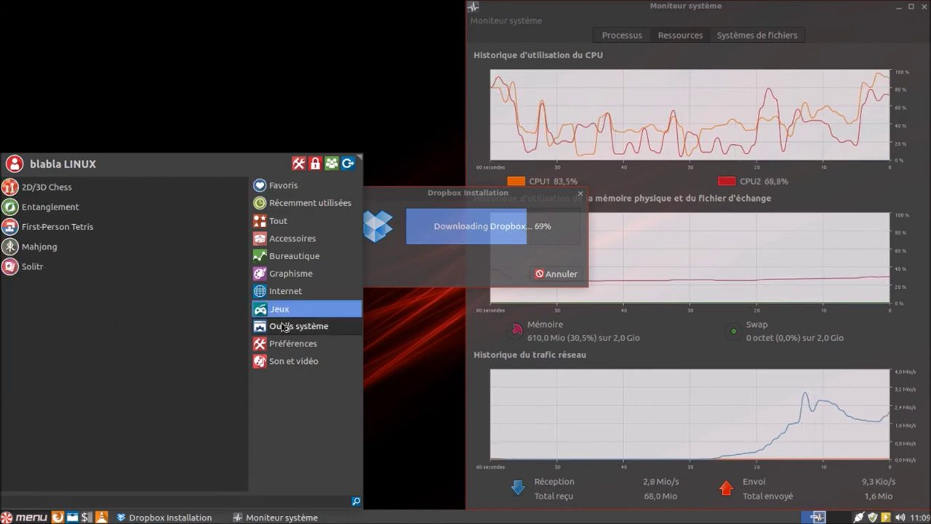
mouse_move(283, 327)
click(50, 202)
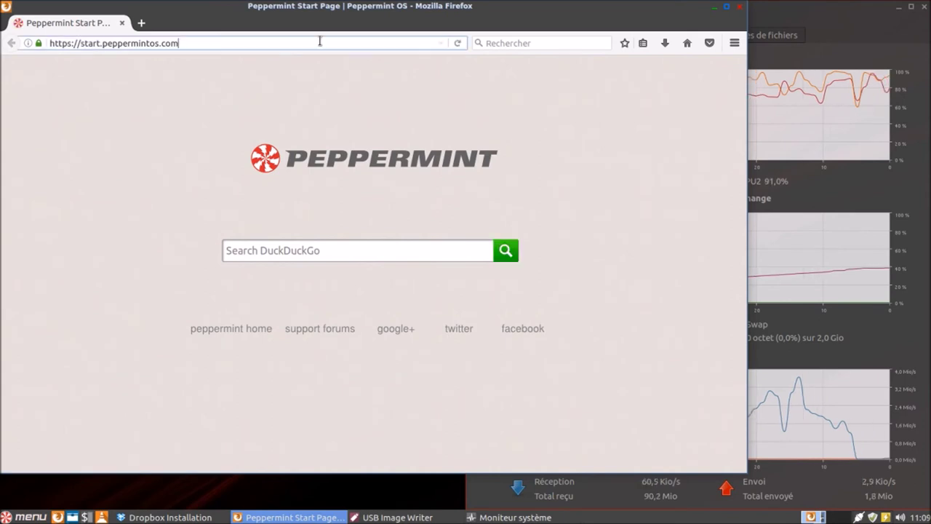
Go to youtube.com in Firefox.
click(320, 42)
text(youtube)
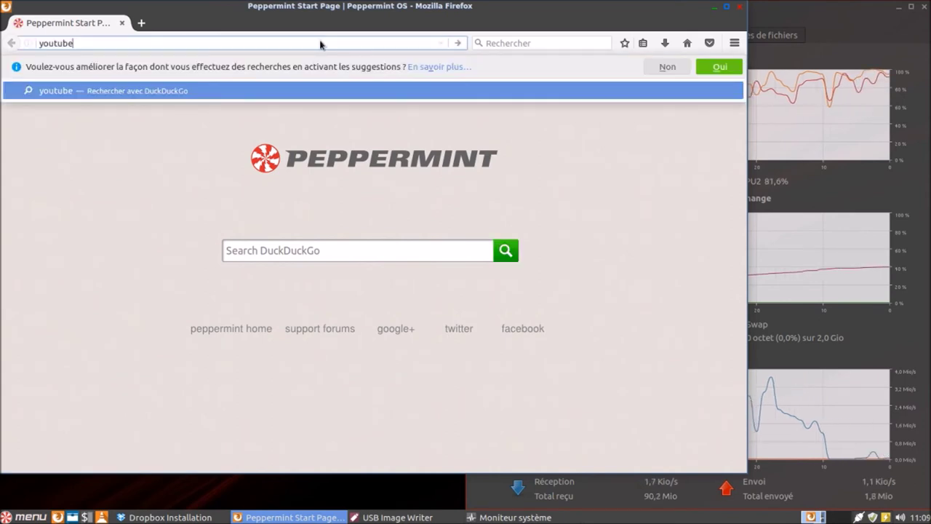
text(.com)
key(Return)
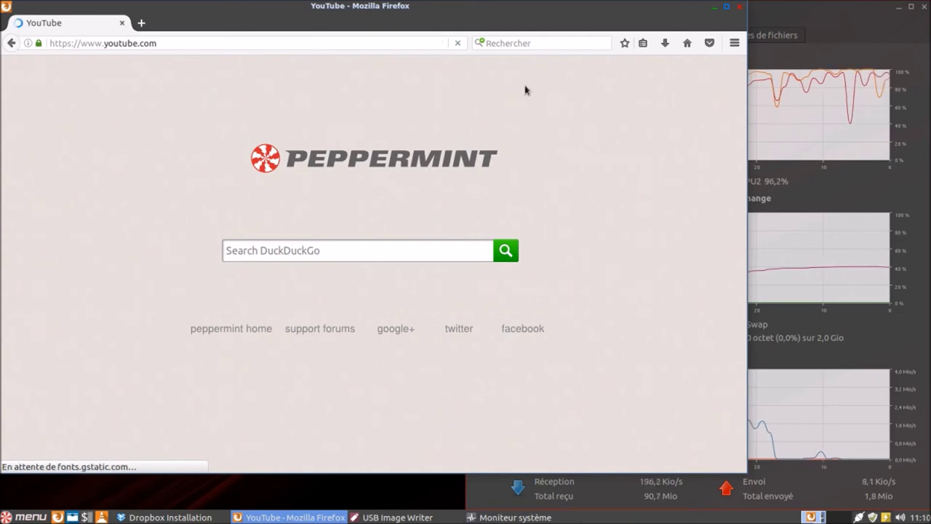
Check the About Firefox version window, then open the first trending video.
click(735, 44)
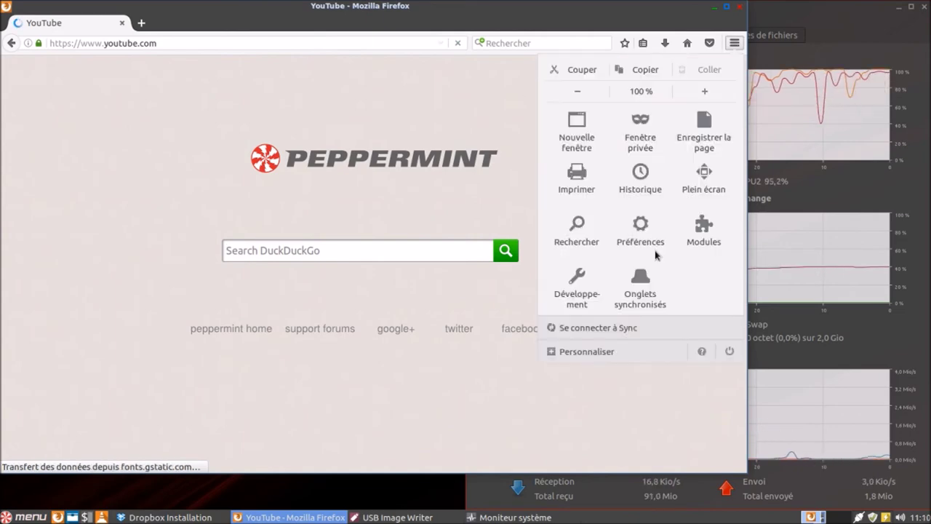
click(702, 352)
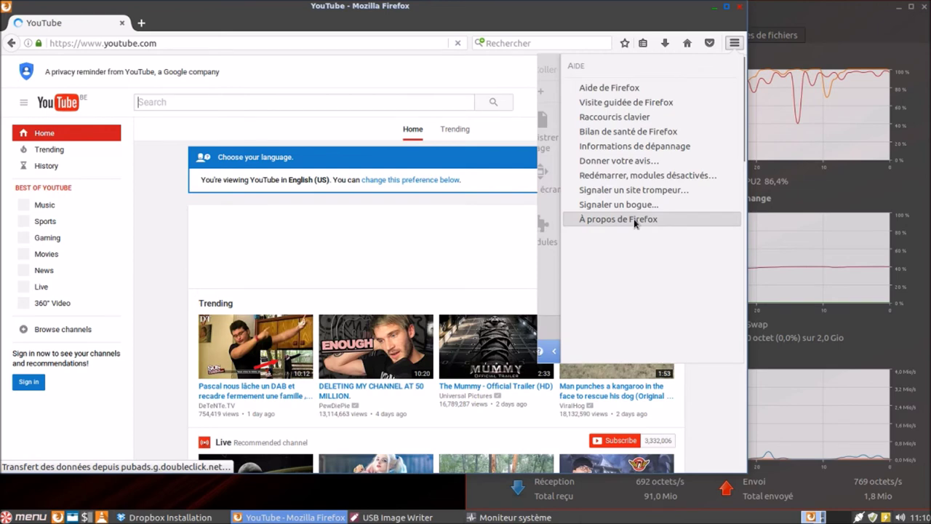
click(634, 220)
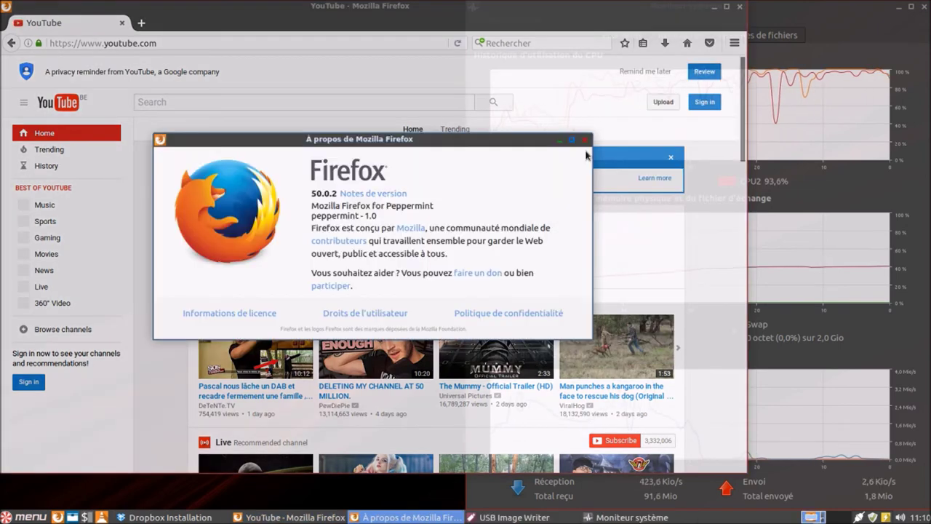
click(584, 140)
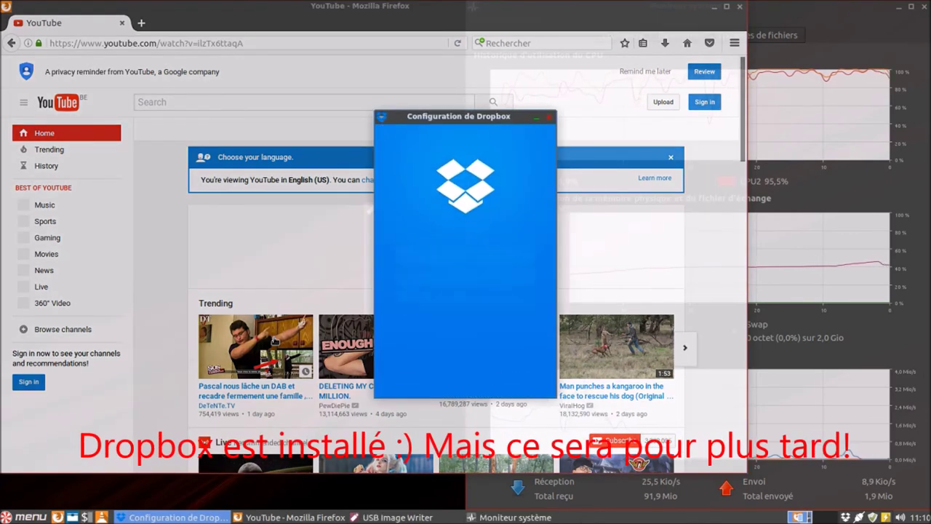
click(275, 342)
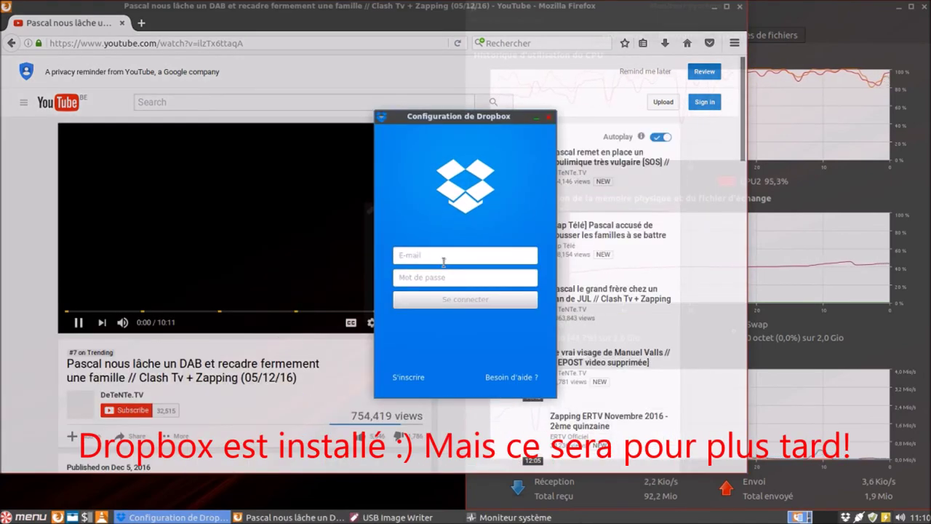
Quit the Dropbox setup and close Firefox.
click(549, 118)
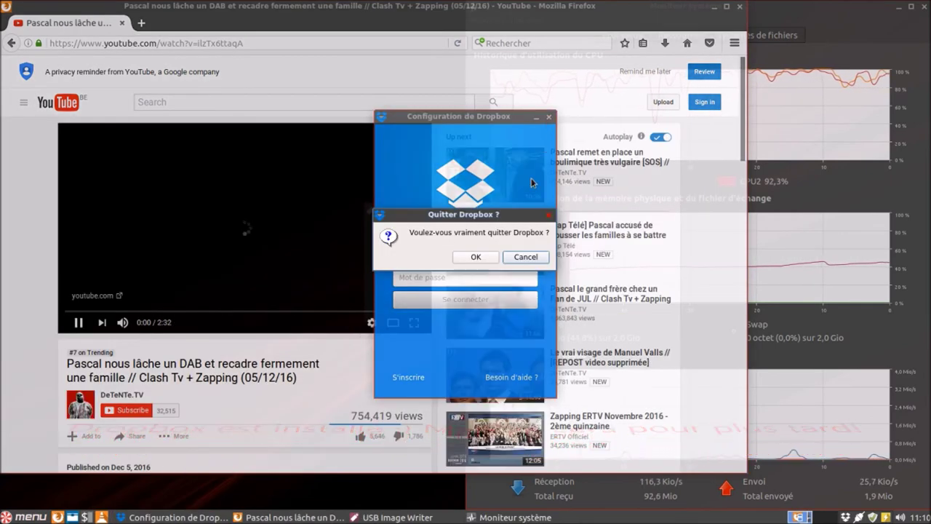
click(476, 257)
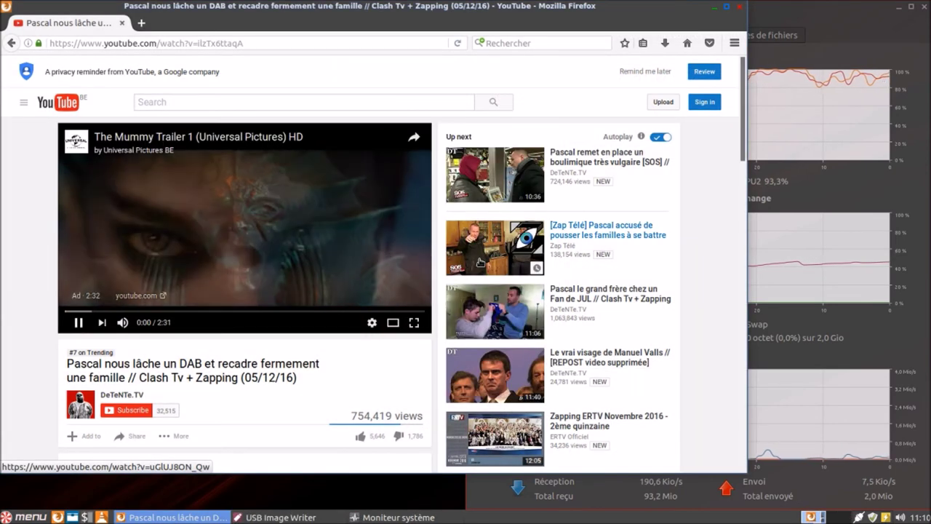
click(739, 8)
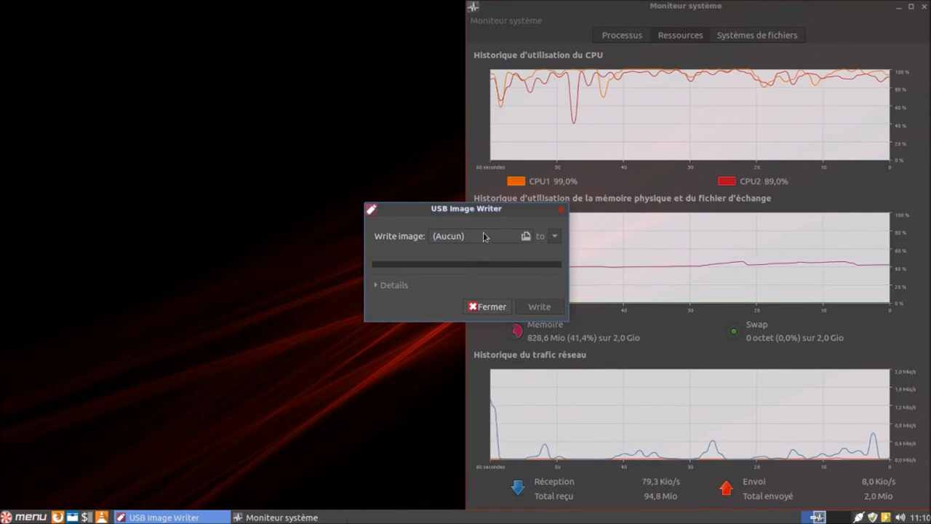
Close USB Image Writer and launch Gestionnaire de logiciels.
drag(439, 208, 215, 209)
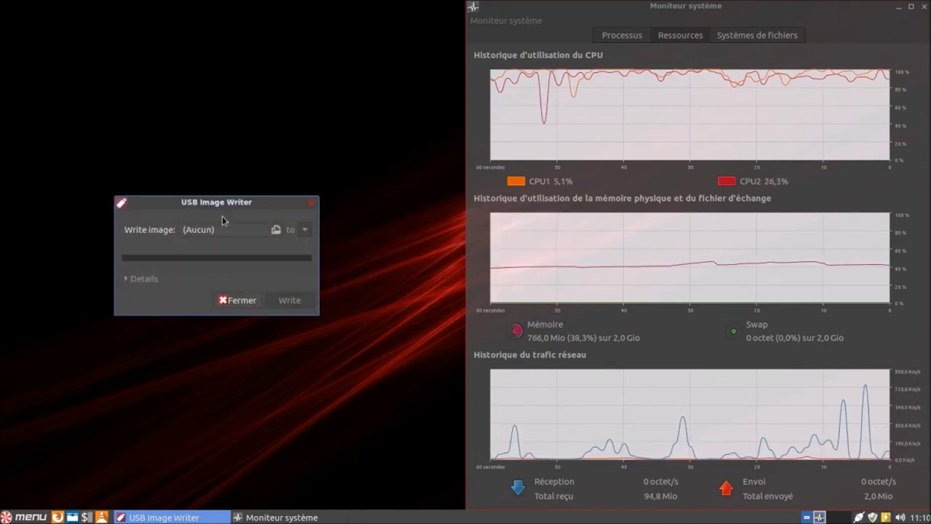
click(234, 301)
click(28, 517)
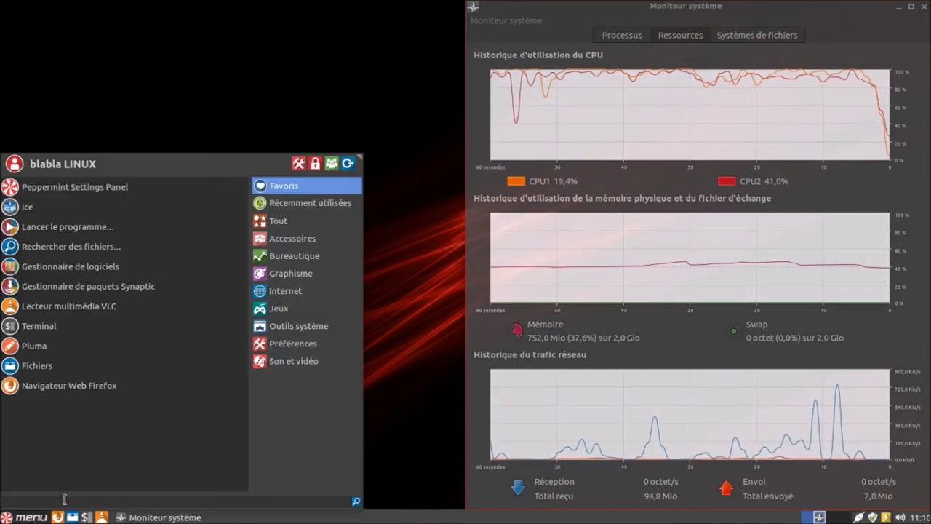
mouse_move(283, 330)
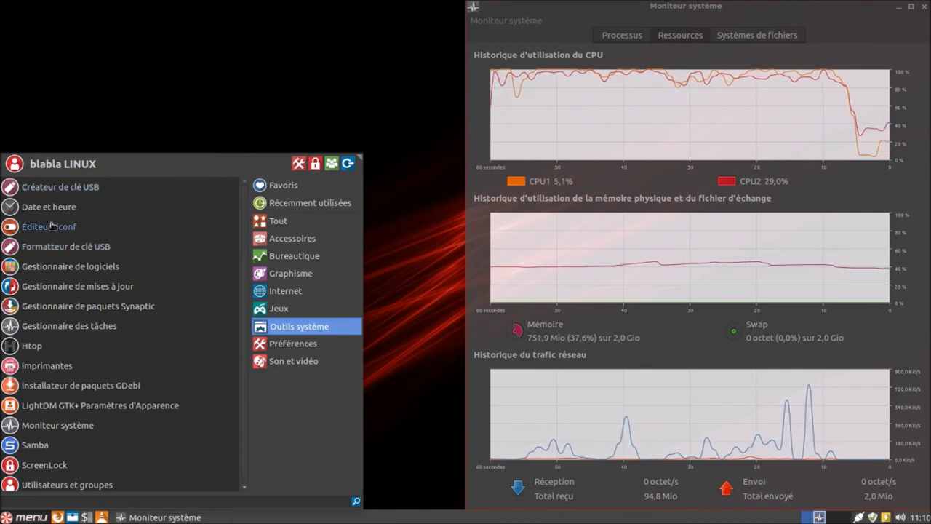
click(58, 268)
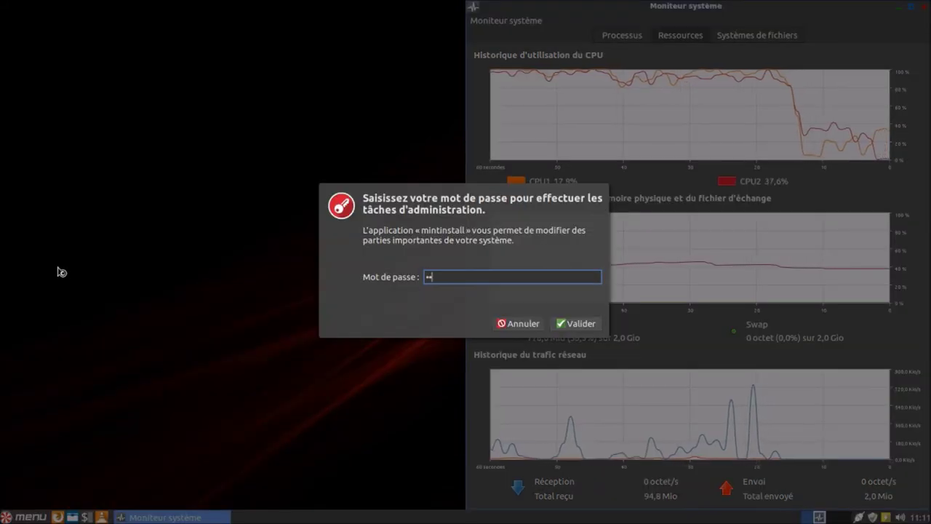
Submit the administrator password and reopen the Outils système menu.
key(Return)
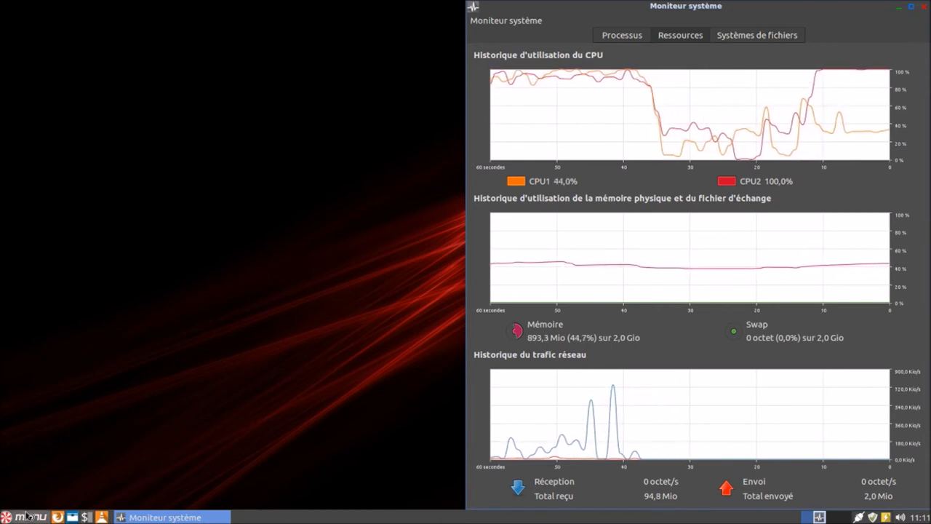
click(29, 518)
click(305, 326)
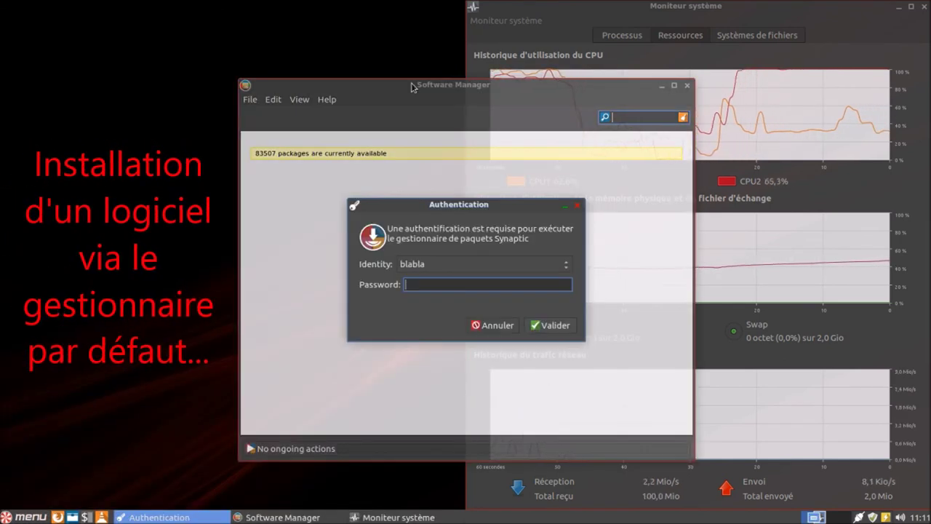
Maximize Software Manager, open Sound and video, and install the audacity package.
click(412, 87)
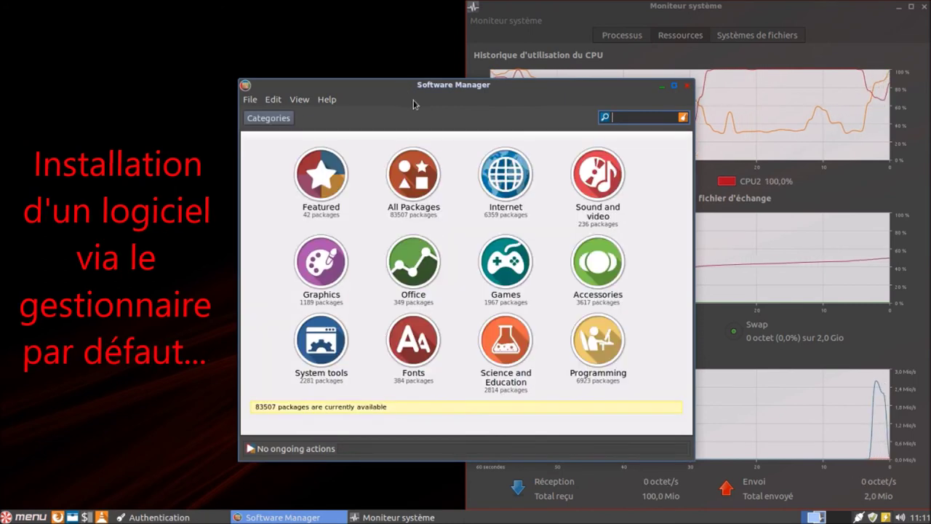
click(673, 85)
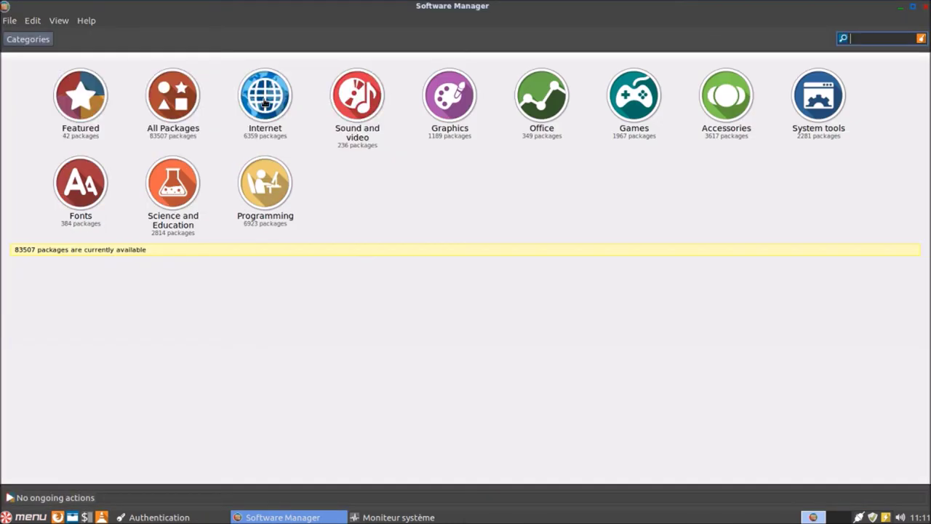
click(352, 100)
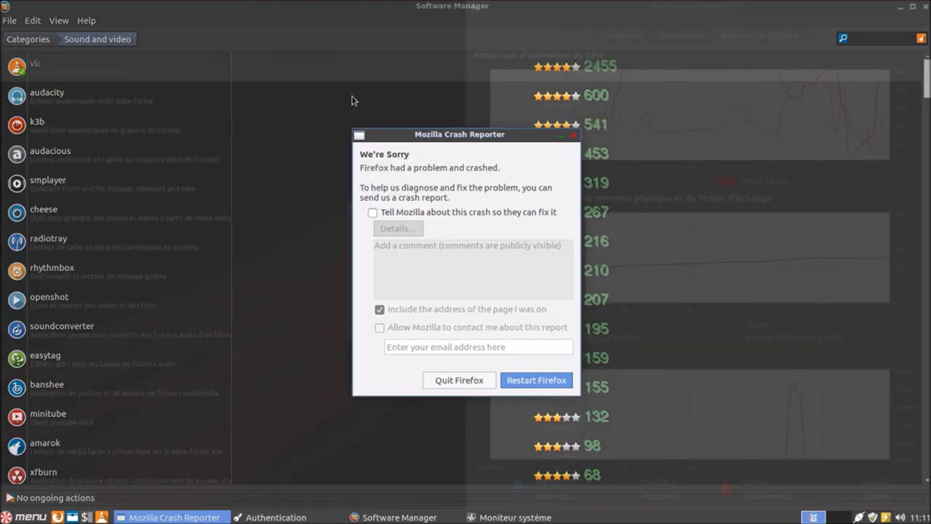
click(459, 380)
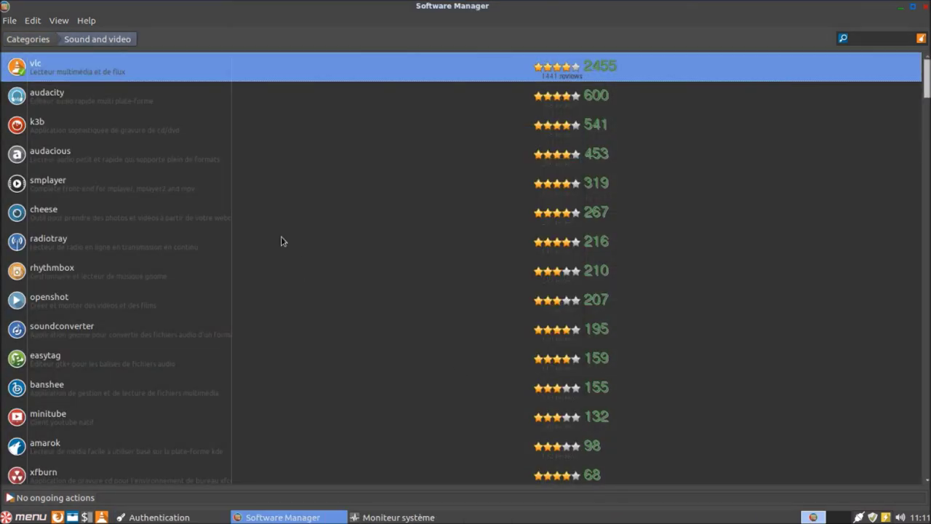
click(112, 104)
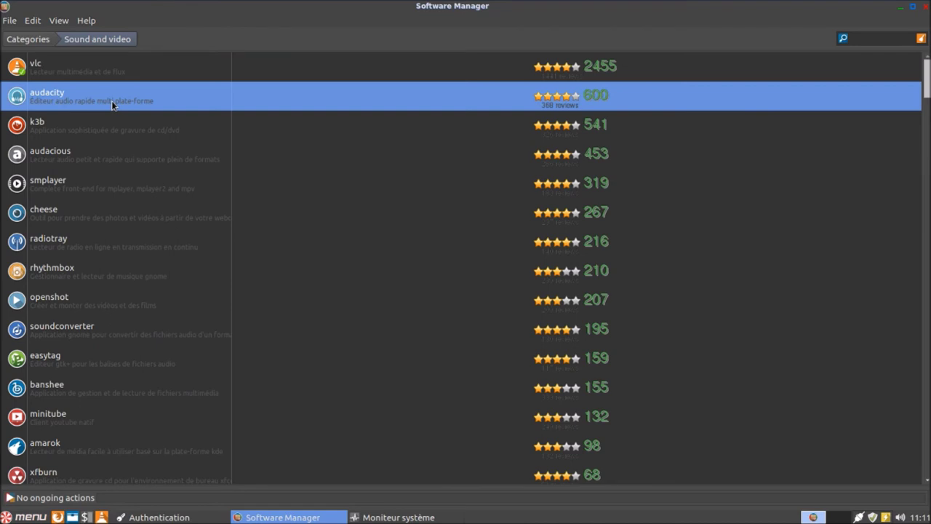
double_click(112, 101)
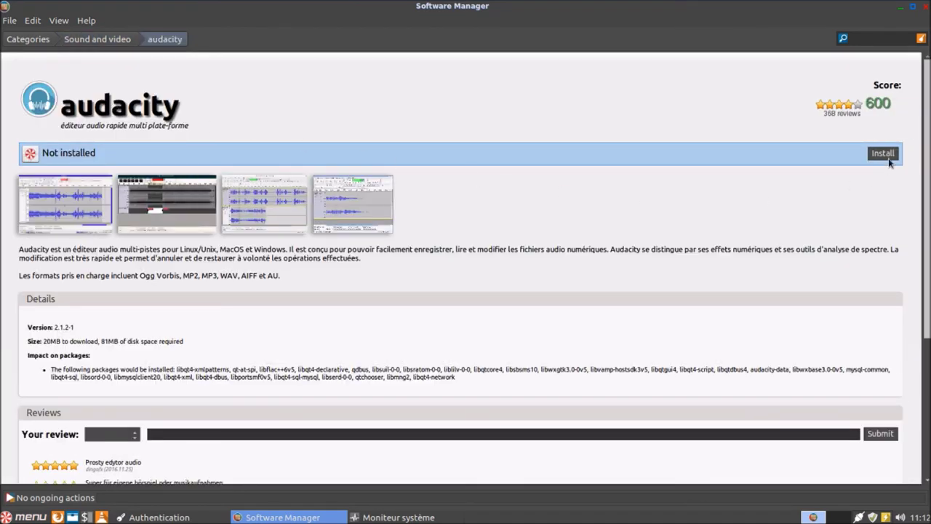
click(883, 153)
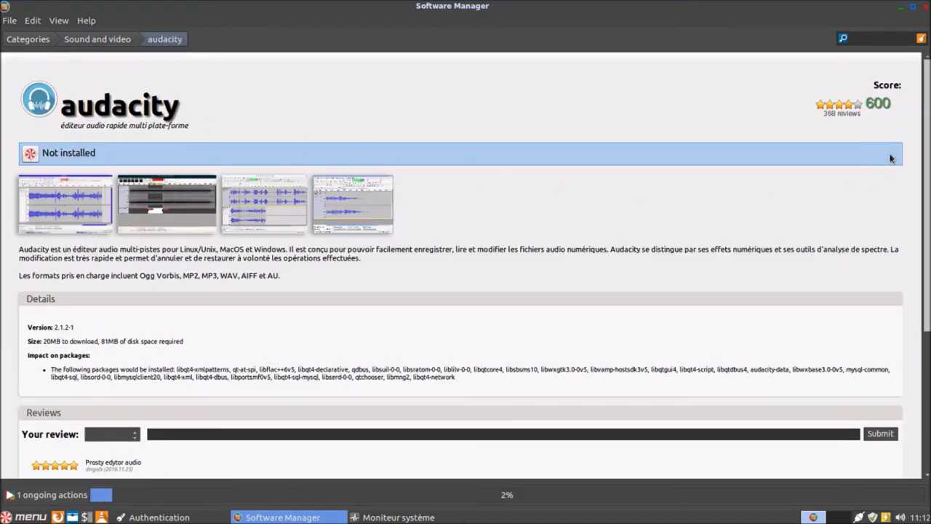
Restore Software Manager and rearrange the authentication prompt and System Monitor windows.
double_click(459, 15)
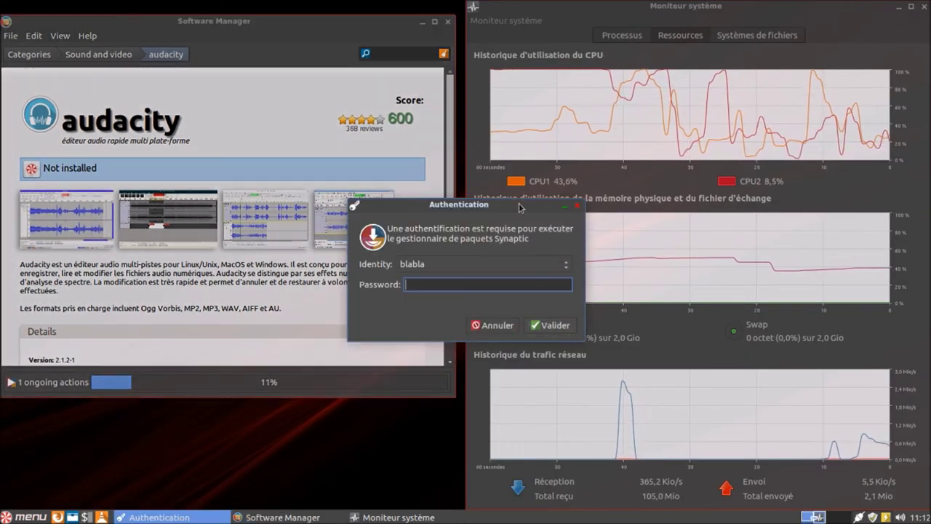
drag(519, 207, 637, 355)
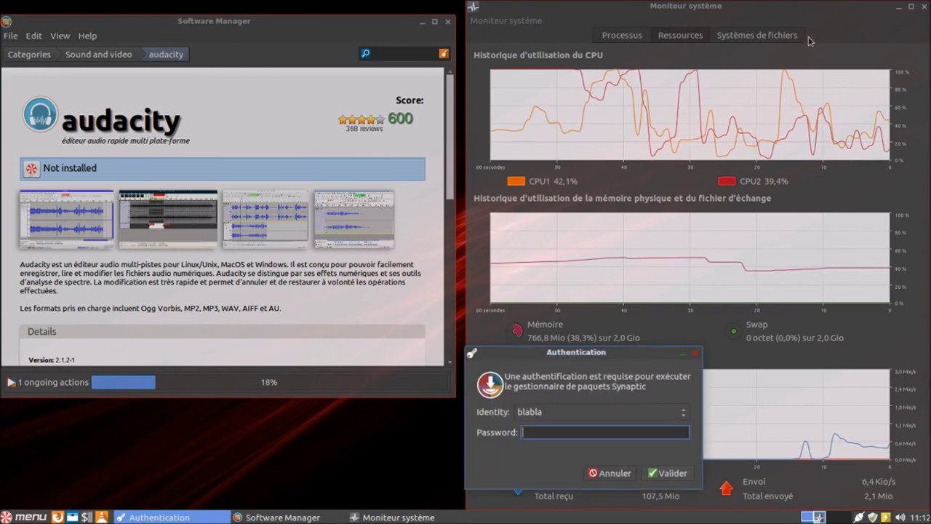
click(806, 59)
double_click(872, 4)
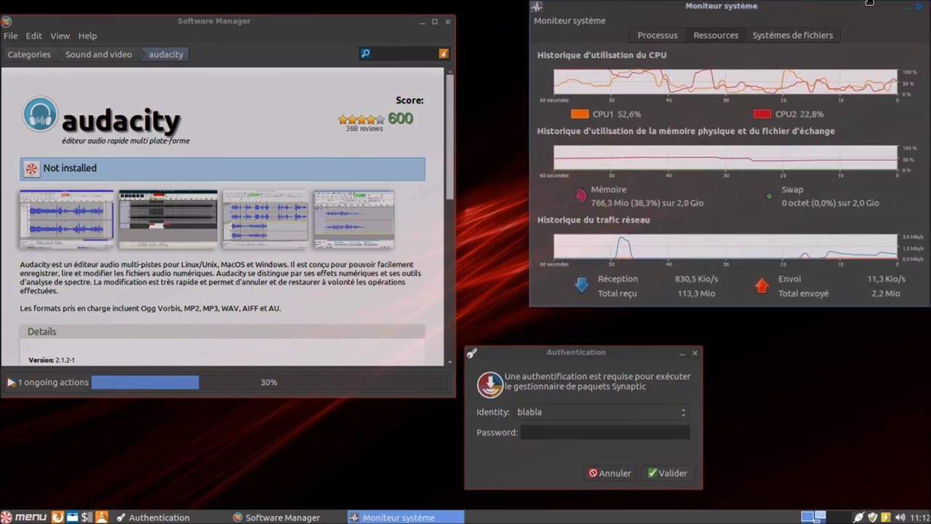
drag(873, 3, 863, 3)
drag(509, 352, 640, 342)
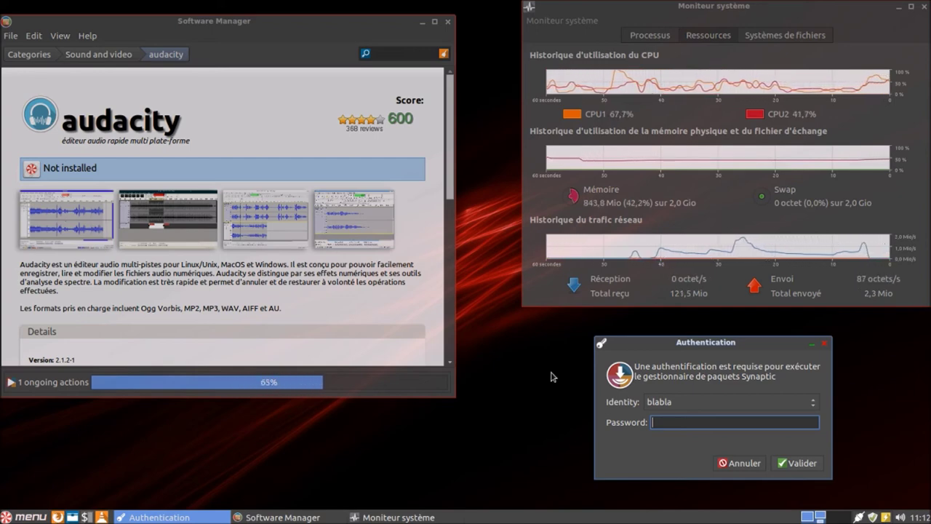
Unlock the panel in its preferences, drag it to the top edge, and relock it.
right_click(513, 518)
mouse_move(561, 513)
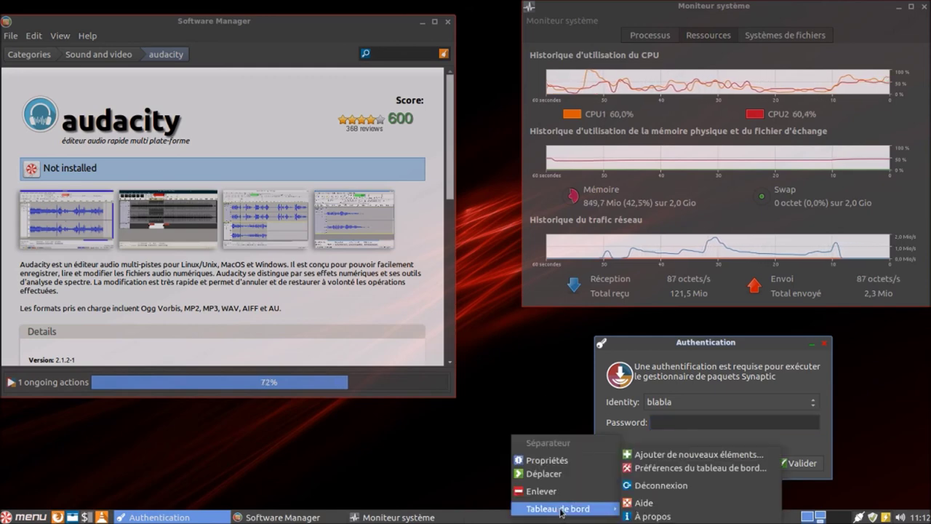
click(691, 467)
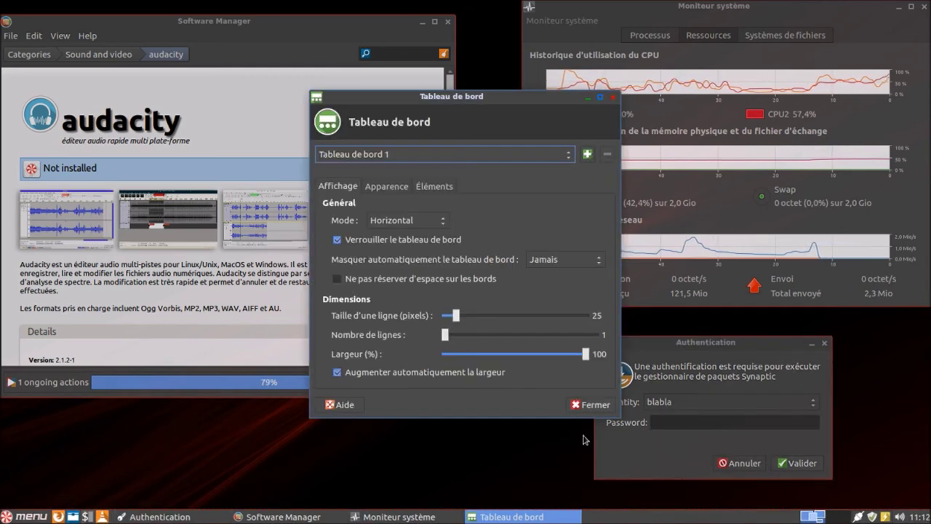
click(393, 239)
drag(5, 517, 25, 8)
click(337, 240)
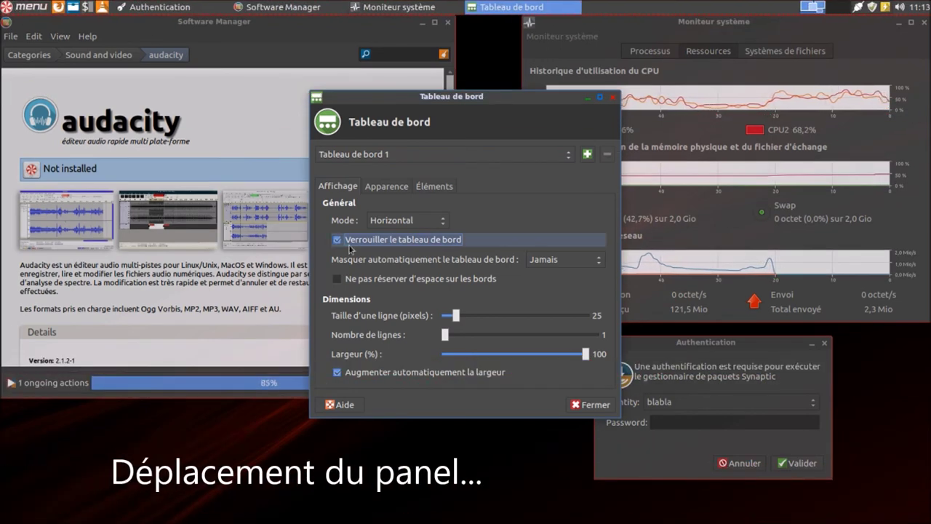
click(590, 404)
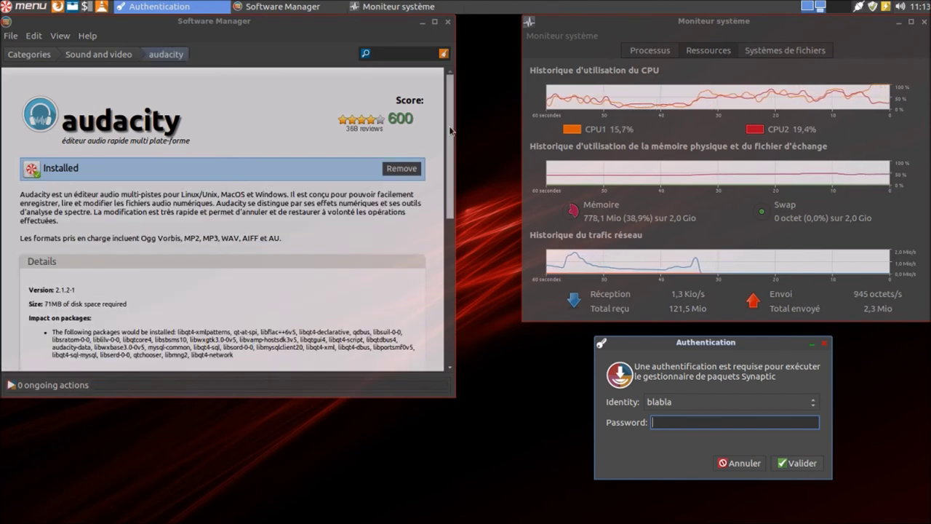
Close Software Manager, launch Audacity via an 'auda' search, dismiss its welcome screen, then close it.
click(448, 21)
click(24, 9)
text(auda)
click(34, 44)
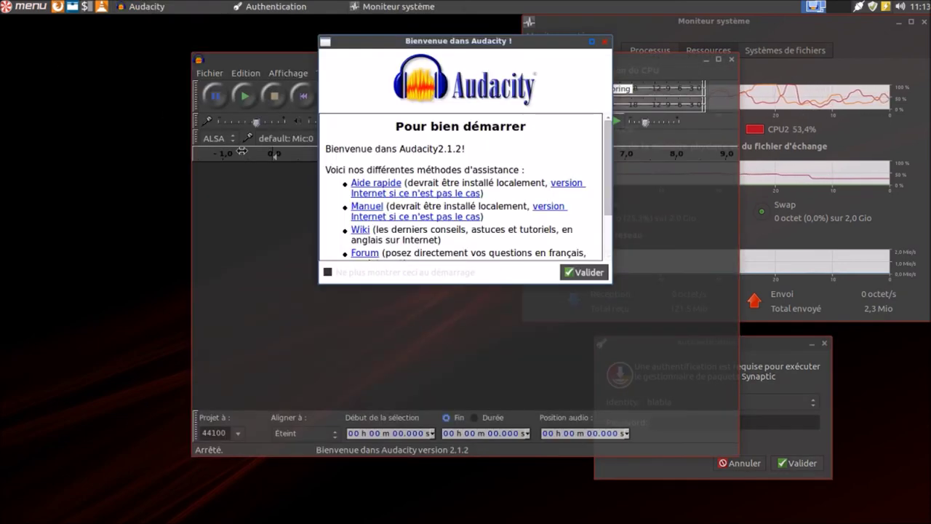
click(589, 272)
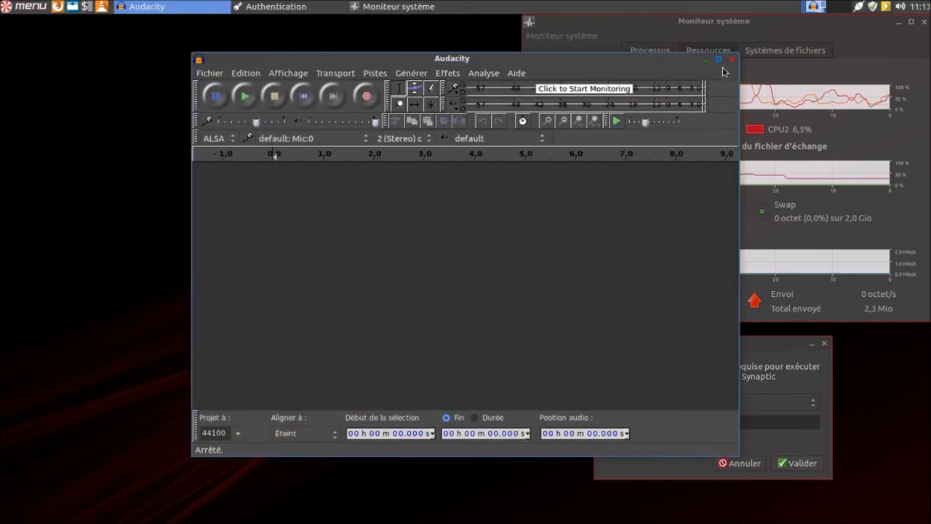
click(718, 59)
click(925, 23)
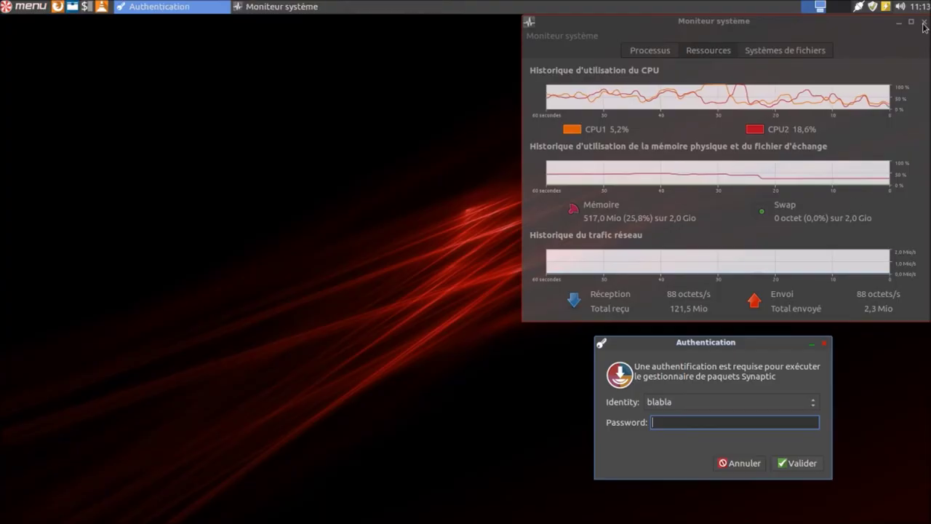
Authenticate with the account password to open Synaptic, maximize it and dismiss the quick introduction.
text(•••••)
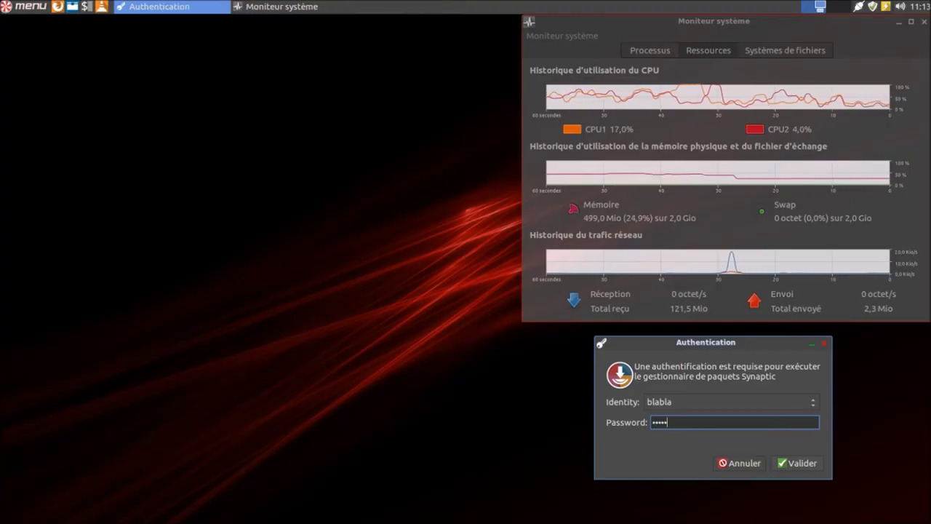
key(Return)
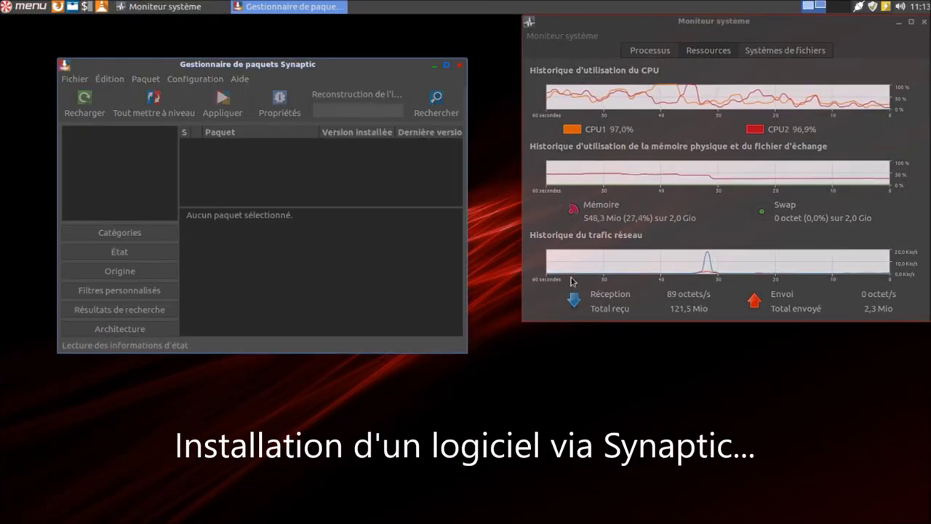
click(447, 65)
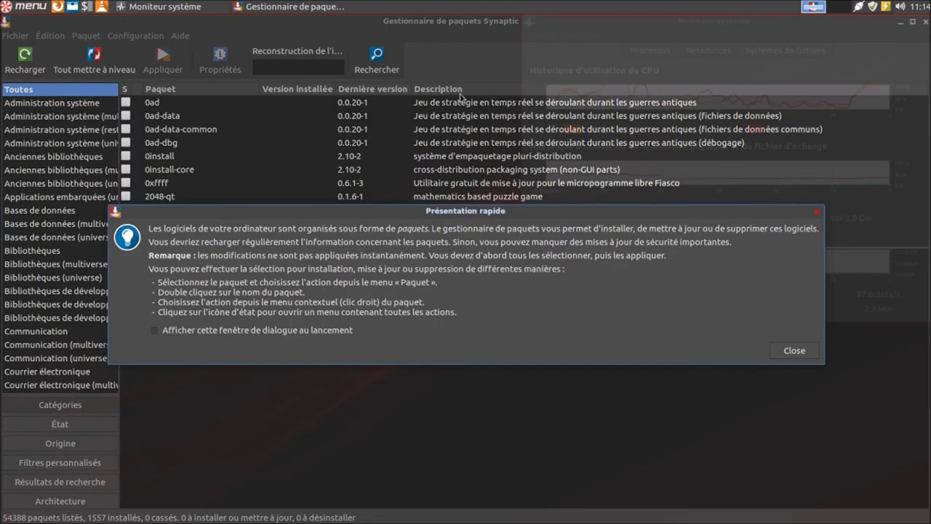
click(794, 351)
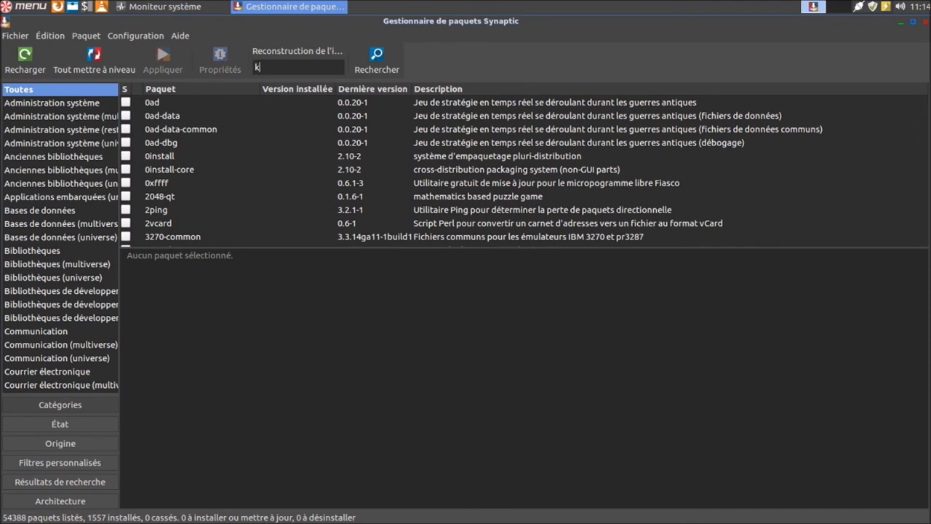
Search for k3b, mark it and its required packages for installation, and review the 187-package summary.
key(BackSpace)
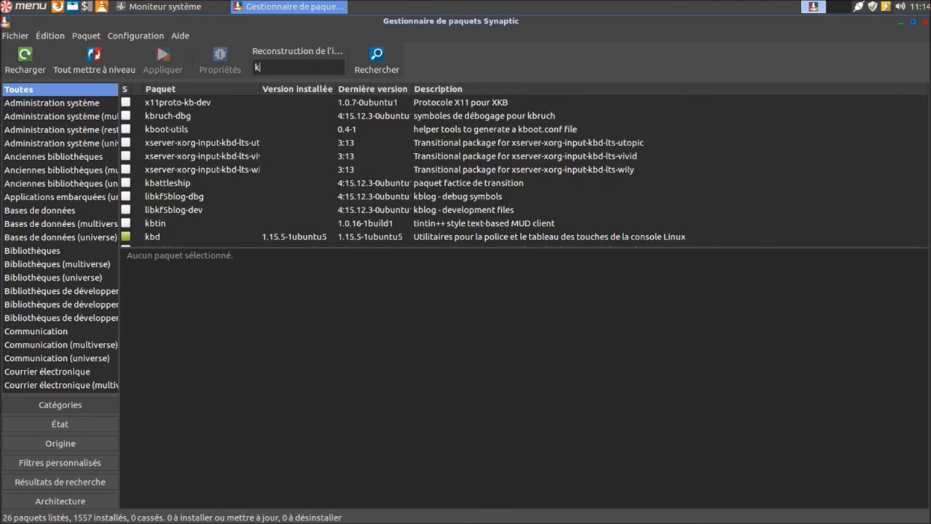
text(3b)
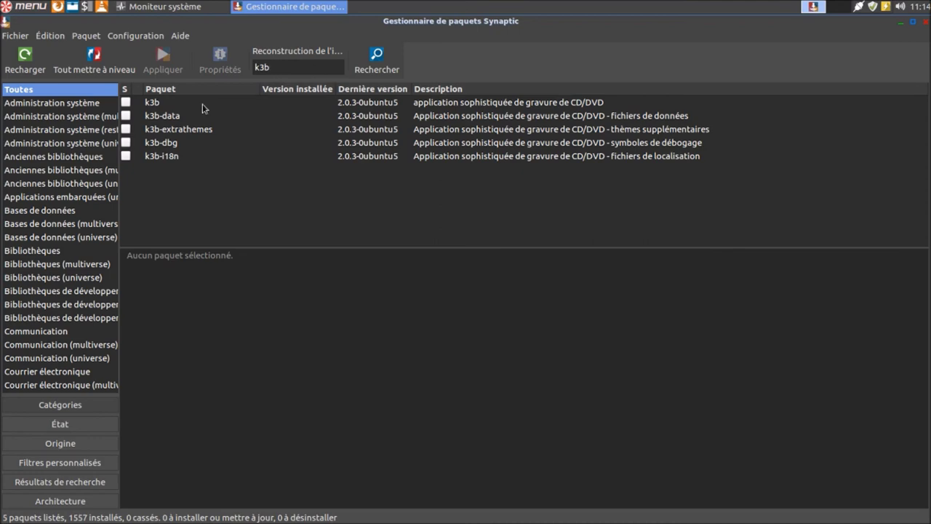
click(127, 103)
click(145, 131)
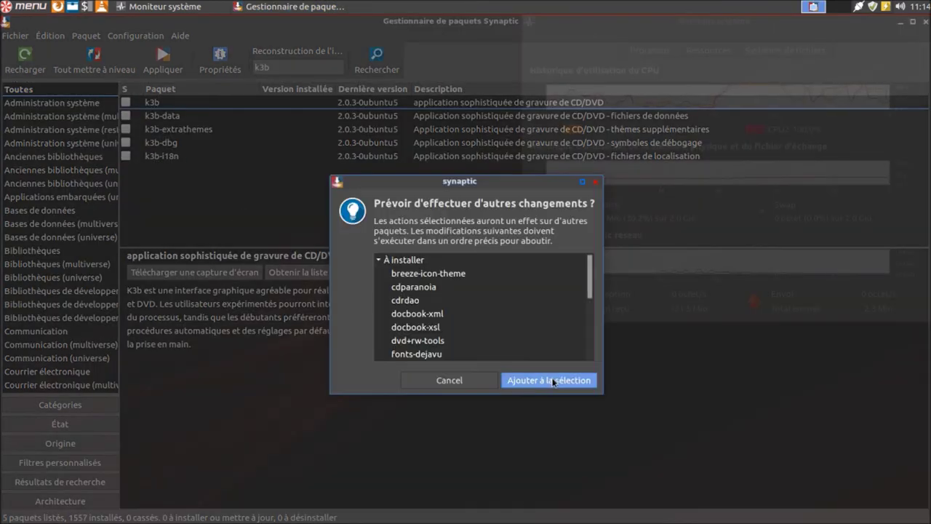
click(551, 381)
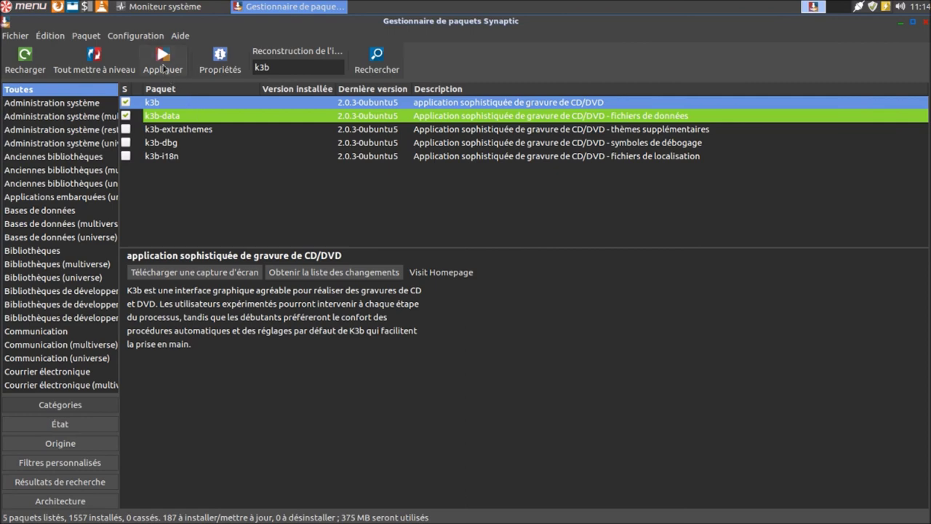
click(163, 67)
click(279, 229)
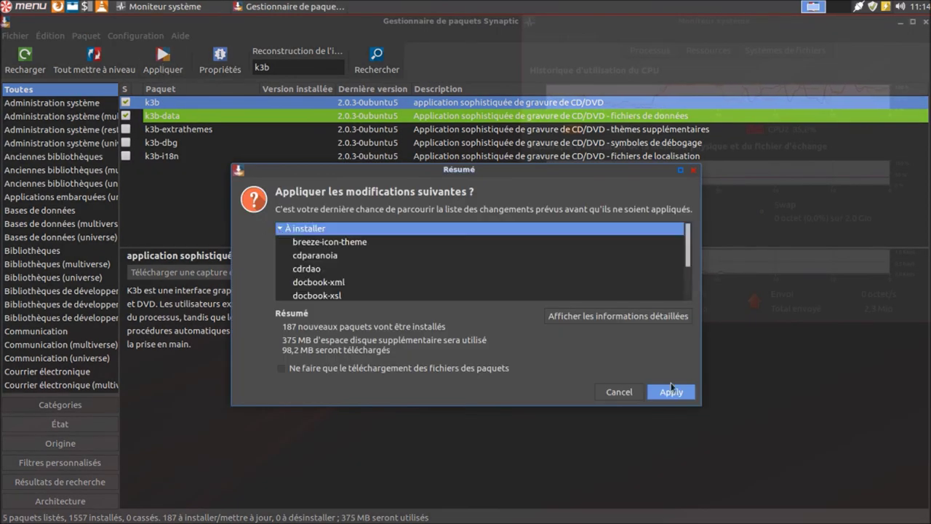
Apply the changes to download the k3b packages, showing per-file progress with the window moved lower left.
click(667, 392)
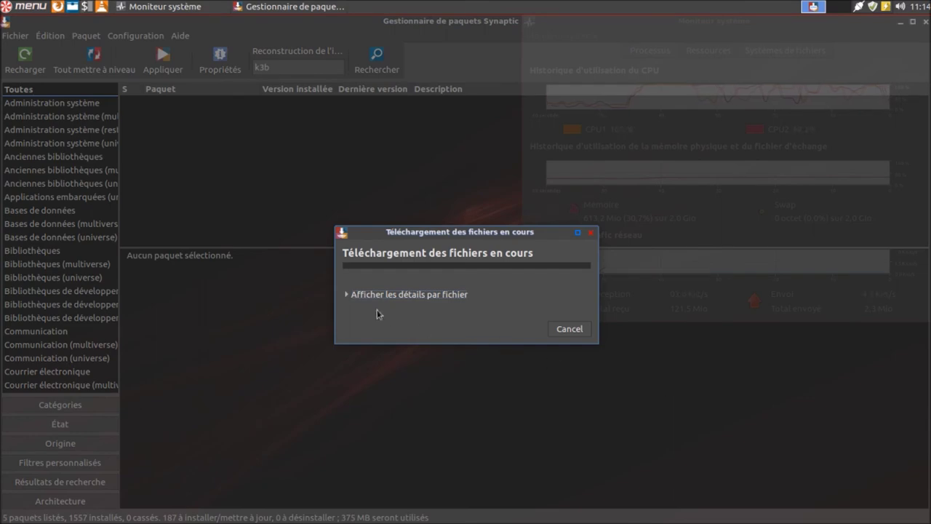
click(347, 295)
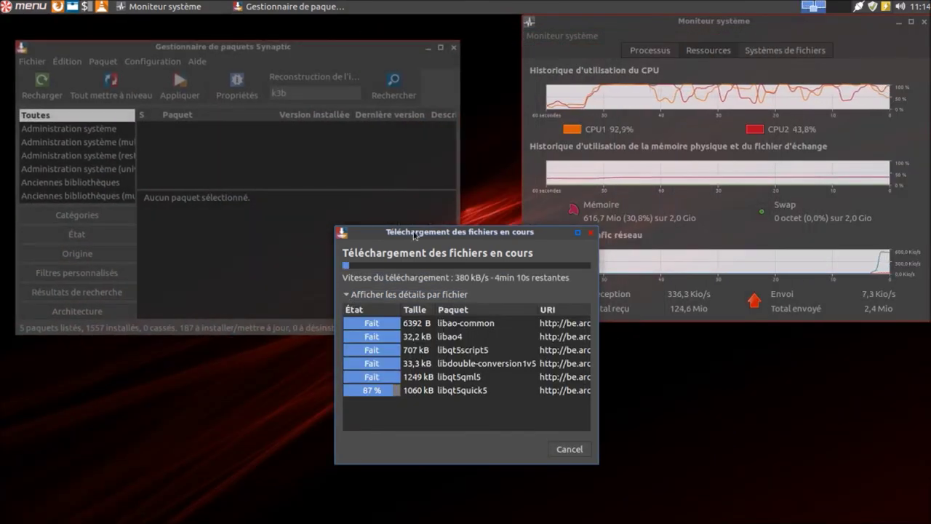
drag(413, 235, 245, 263)
Enlarge System Monitor across the right half and launch Dropbox from the applications menu.
click(619, 312)
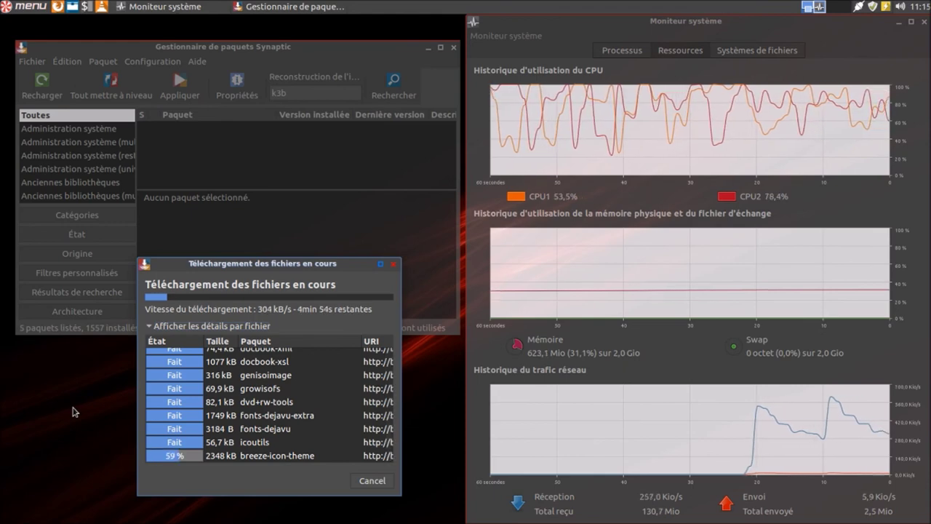
click(26, 13)
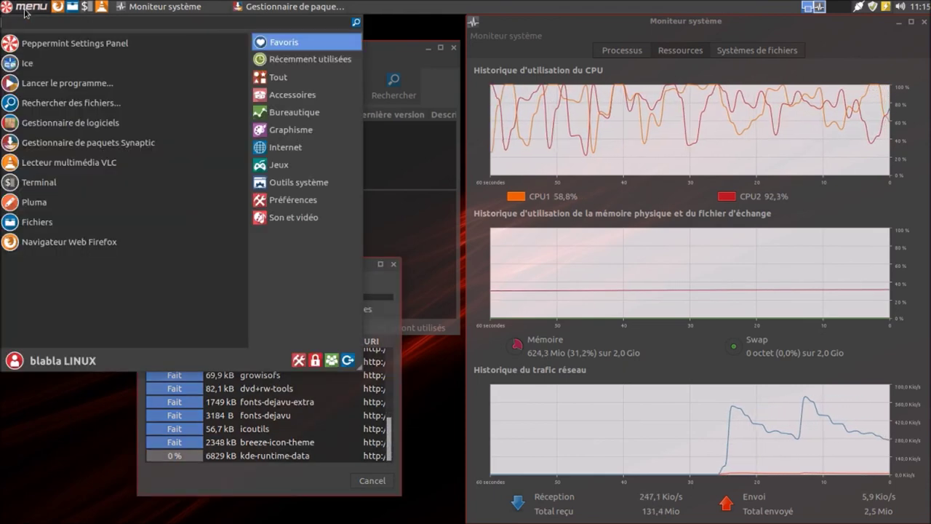
click(64, 36)
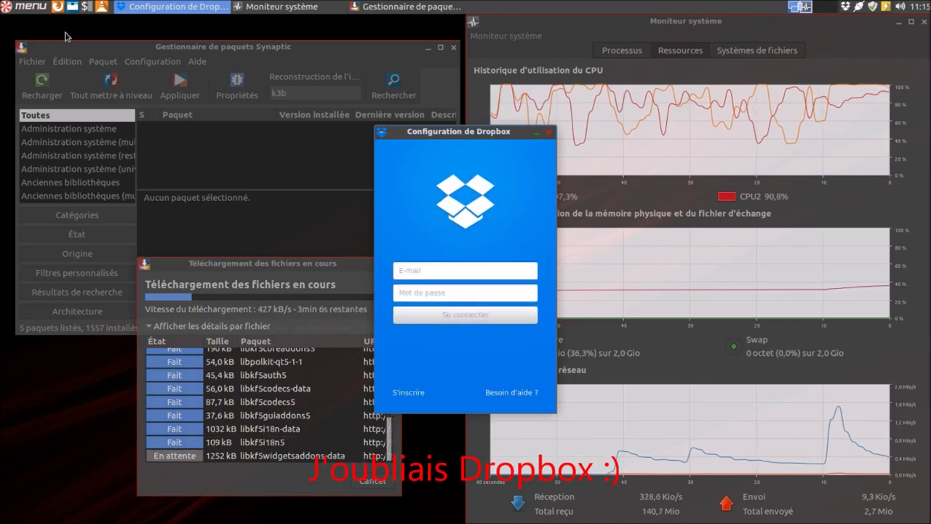
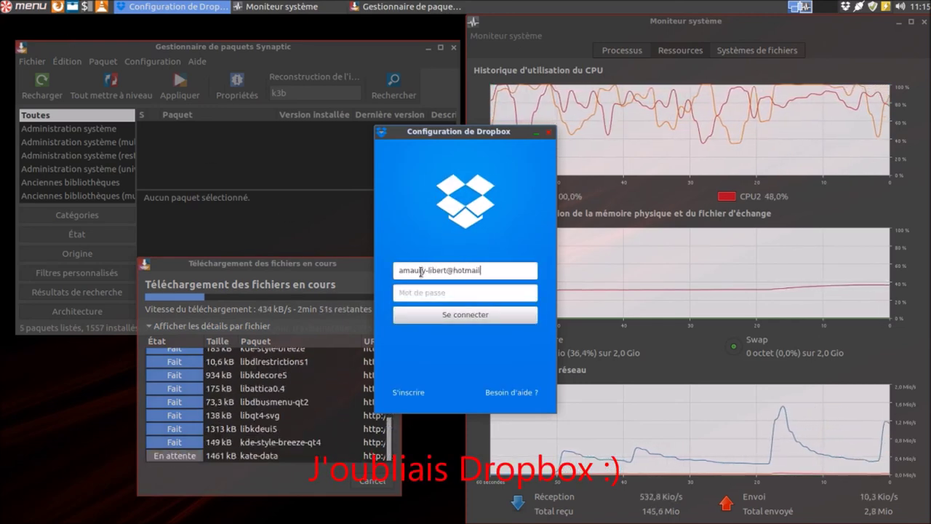
Enter the account e-mail address in the Dropbox sign-in form and move to the password field.
click(426, 288)
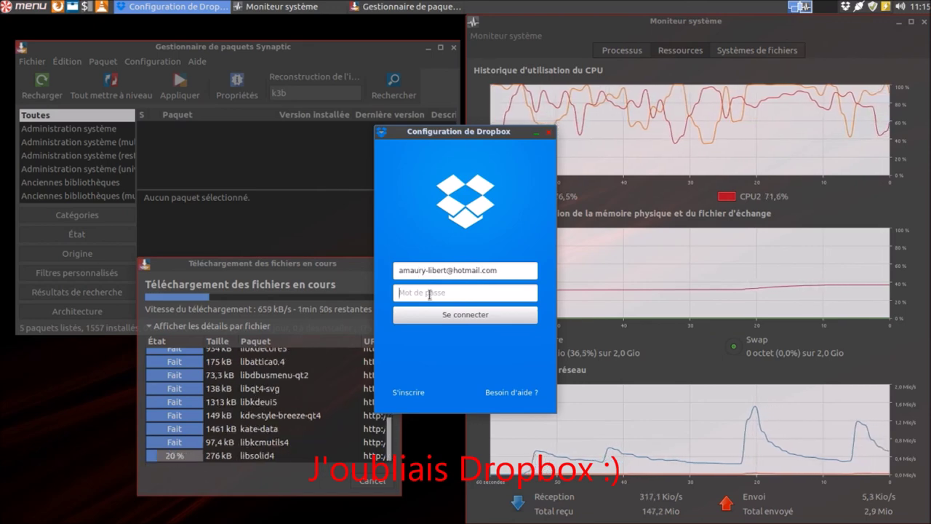